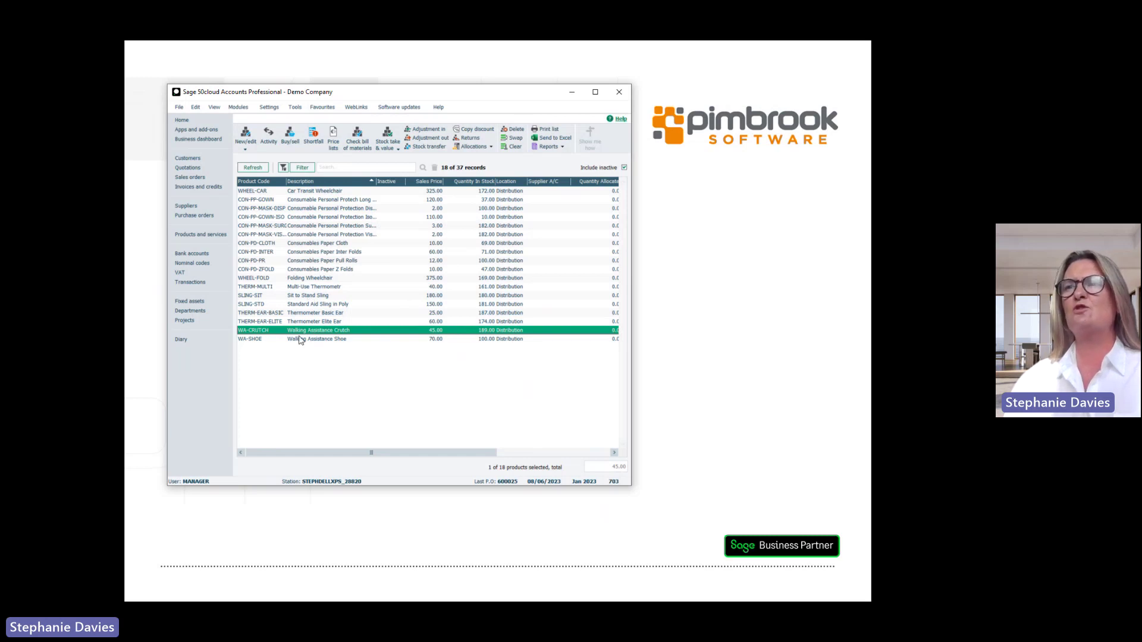
Open the CON-PP-GOWN product record for editing and check its default sales and purchase nominal codes.
{"action": "left_click", "coordinate": [267, 201]}
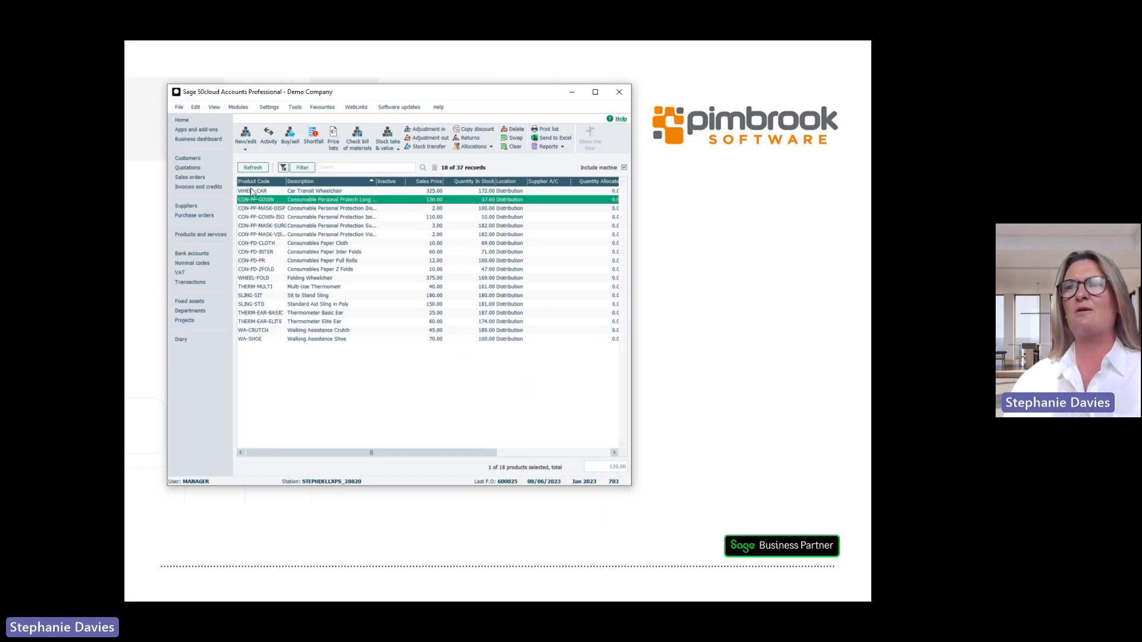
{"action": "left_click", "coordinate": [244, 149]}
{"action": "left_click", "coordinate": [251, 168]}
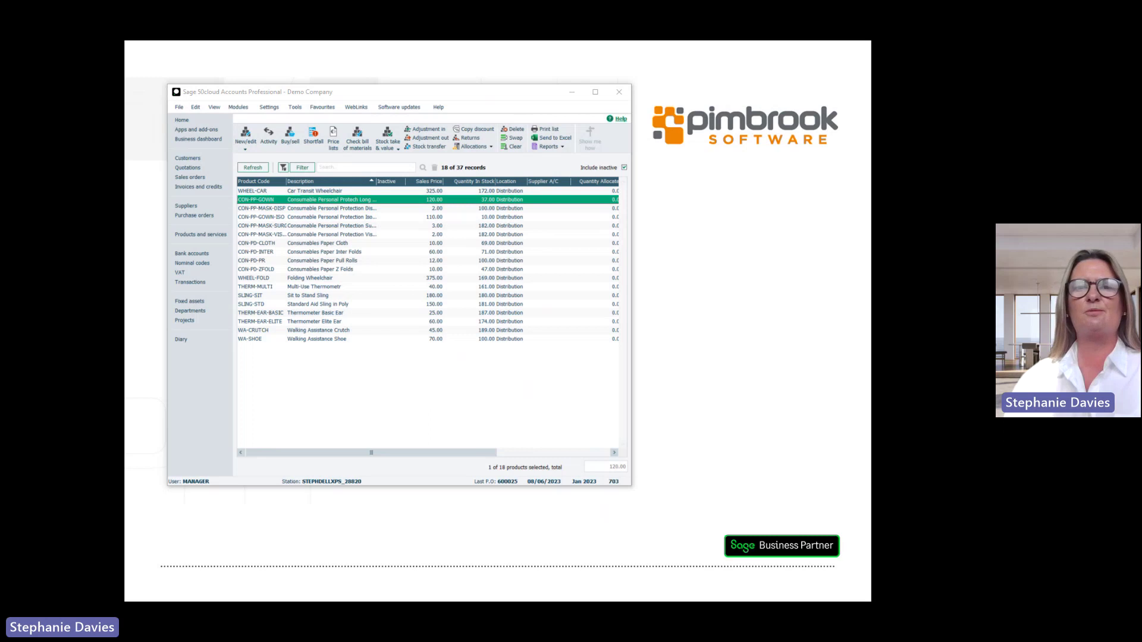
{"action": "left_click_drag", "start_coordinate": [295, 62], "coordinate": [408, 112]}
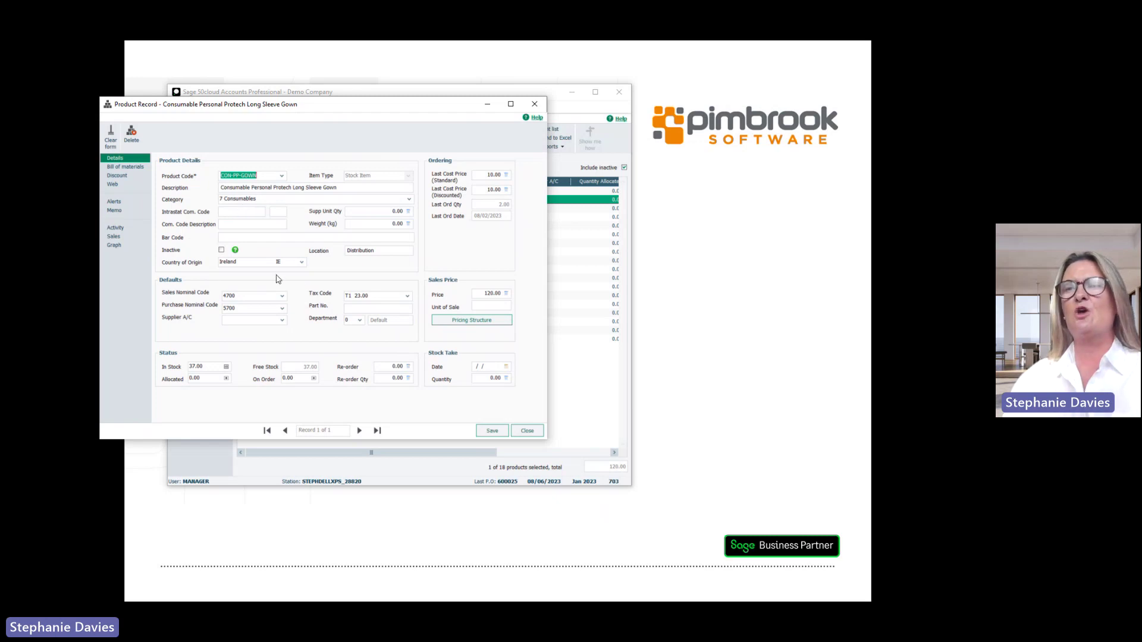
{"action": "left_click", "coordinate": [239, 296]}
{"action": "left_click", "coordinate": [244, 308]}
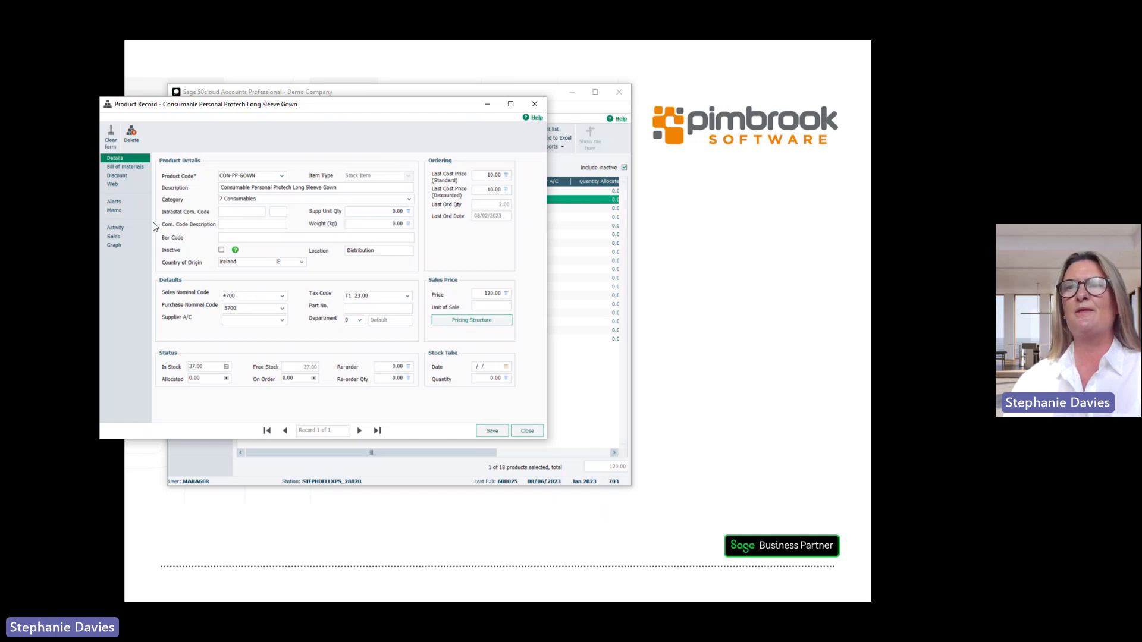
Check the gown's custom web fields Category A and Category B, and close the product record.
{"action": "left_click", "coordinate": [113, 184]}
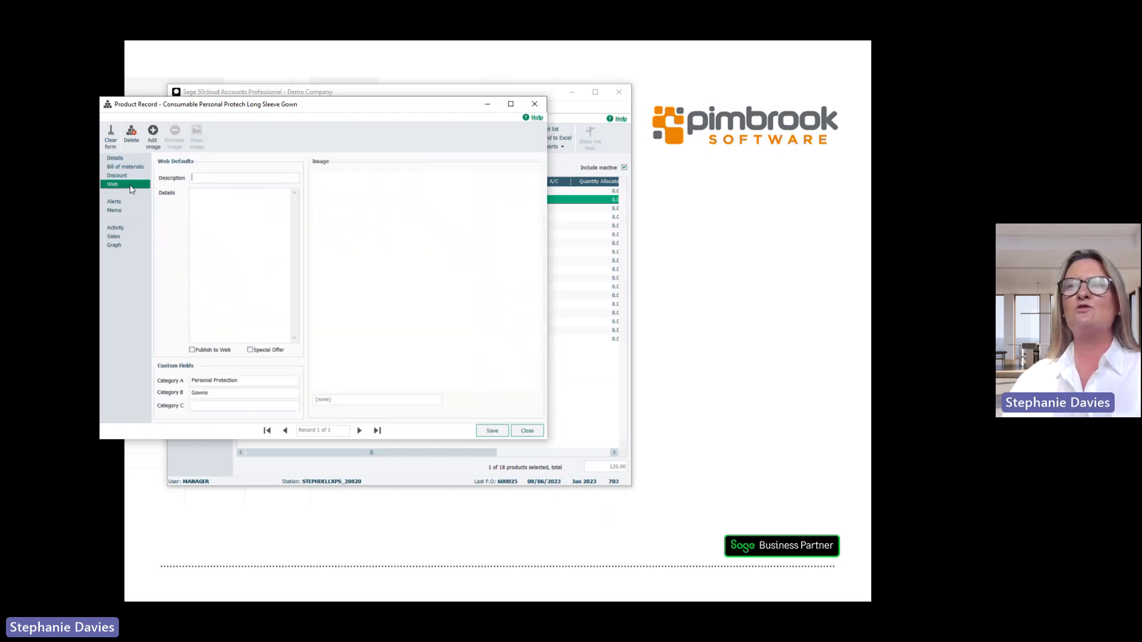
{"action": "right_click", "coordinate": [250, 382]}
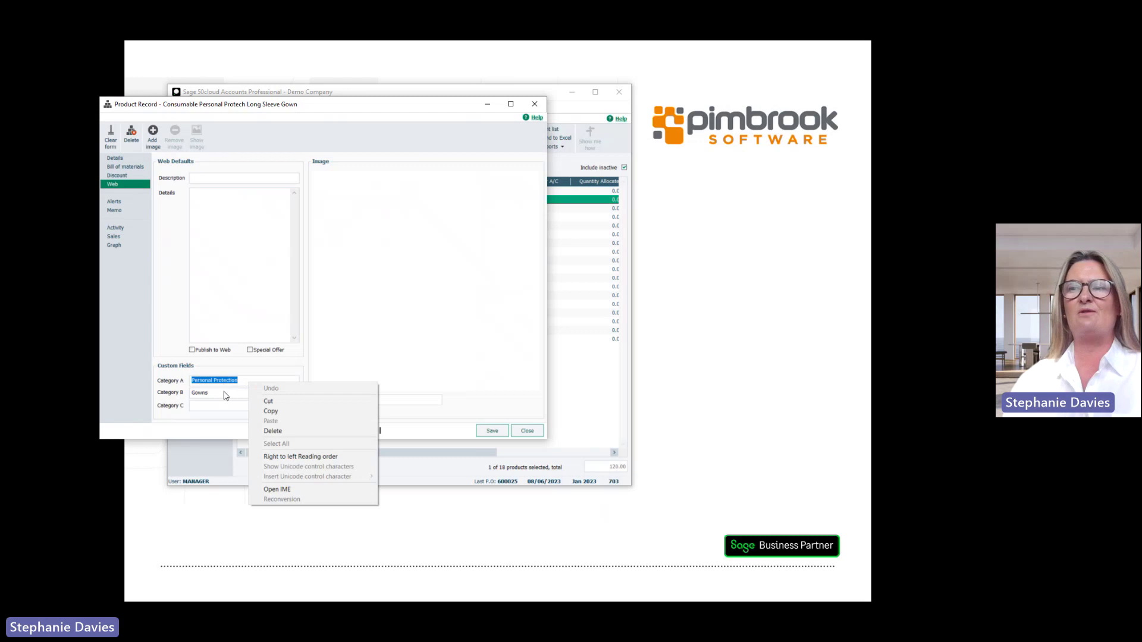
{"action": "left_click", "coordinate": [225, 390]}
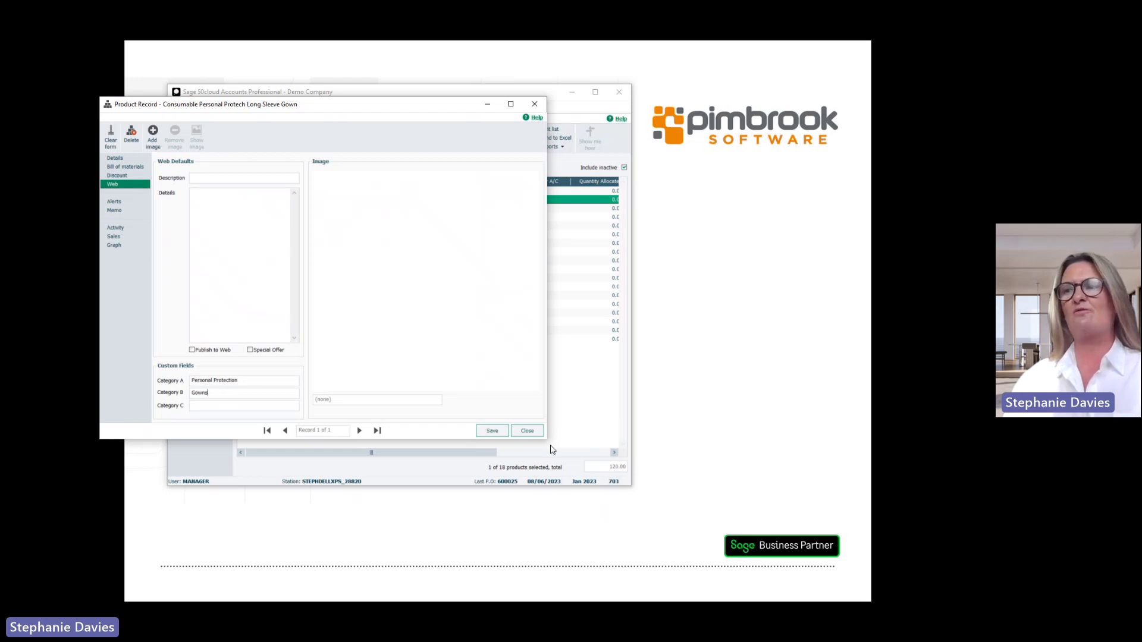
{"action": "left_click", "coordinate": [533, 433]}
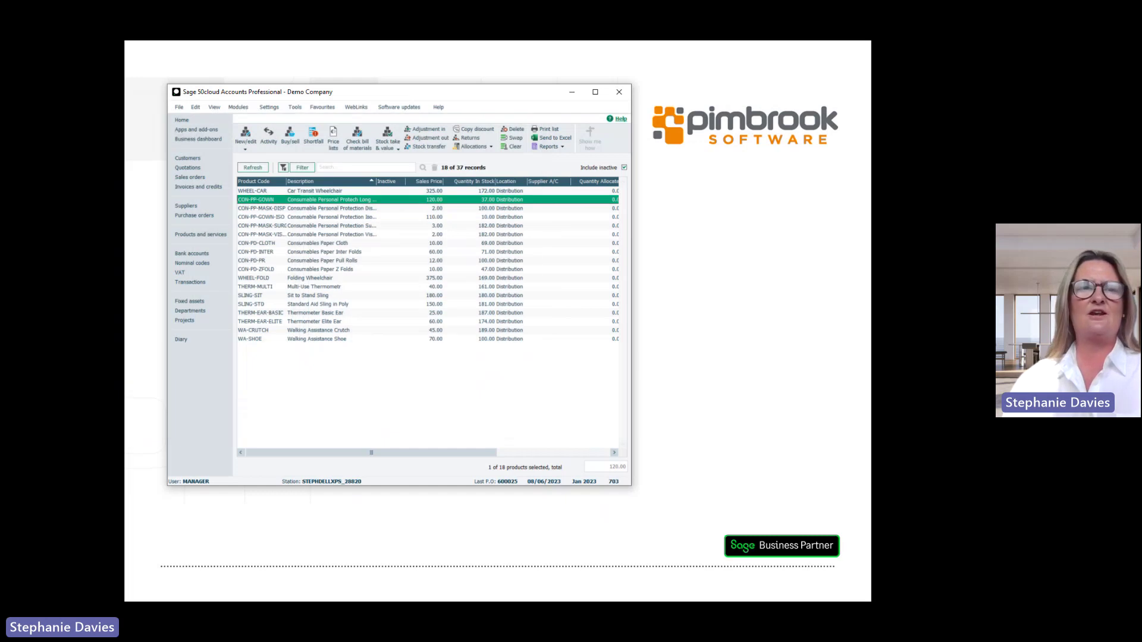
Switch to AccountsMate Console, examine the Products list at full size, and return to Sage 50 Accounts.
{"action": "key", "text": "alt+Tab"}
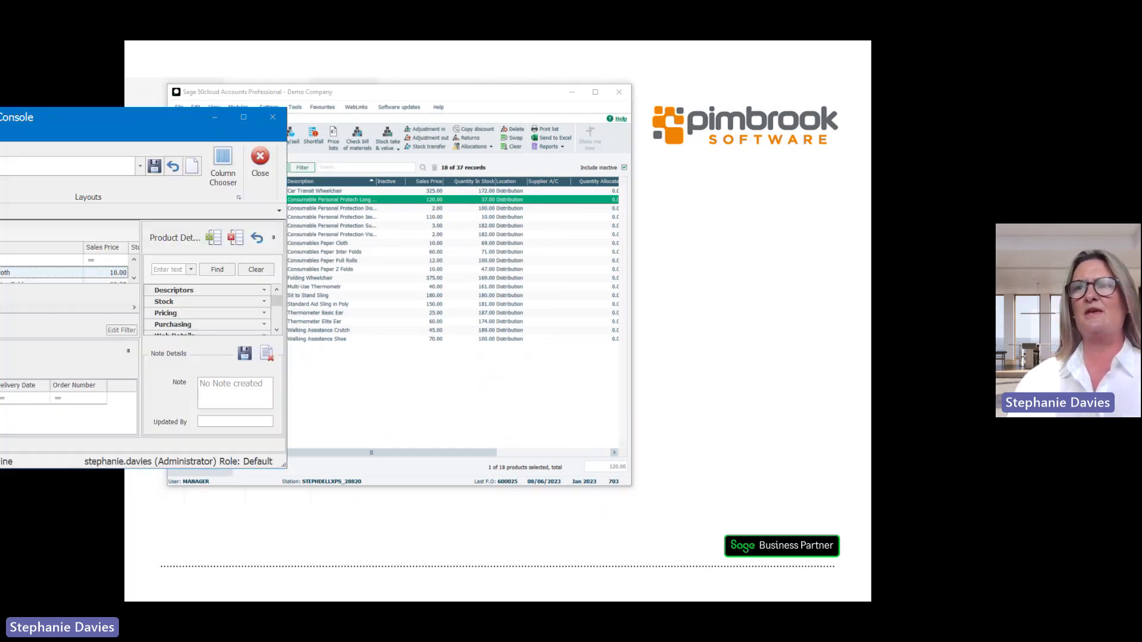
{"action": "left_click_drag", "start_coordinate": [65, 94], "coordinate": [333, 110]}
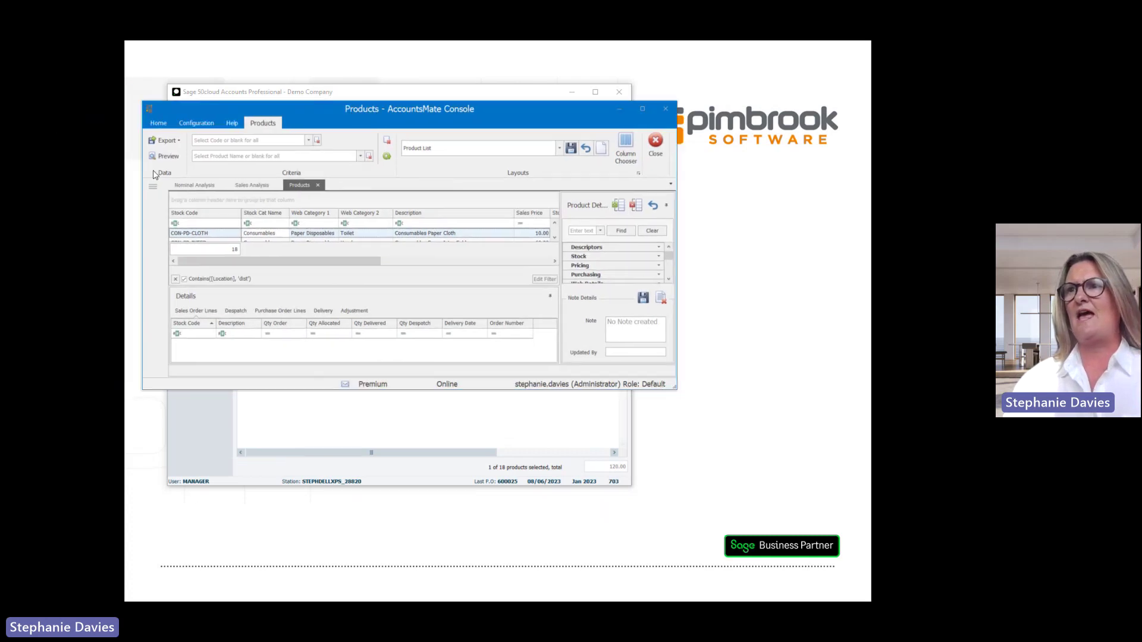
{"action": "left_click", "coordinate": [643, 109]}
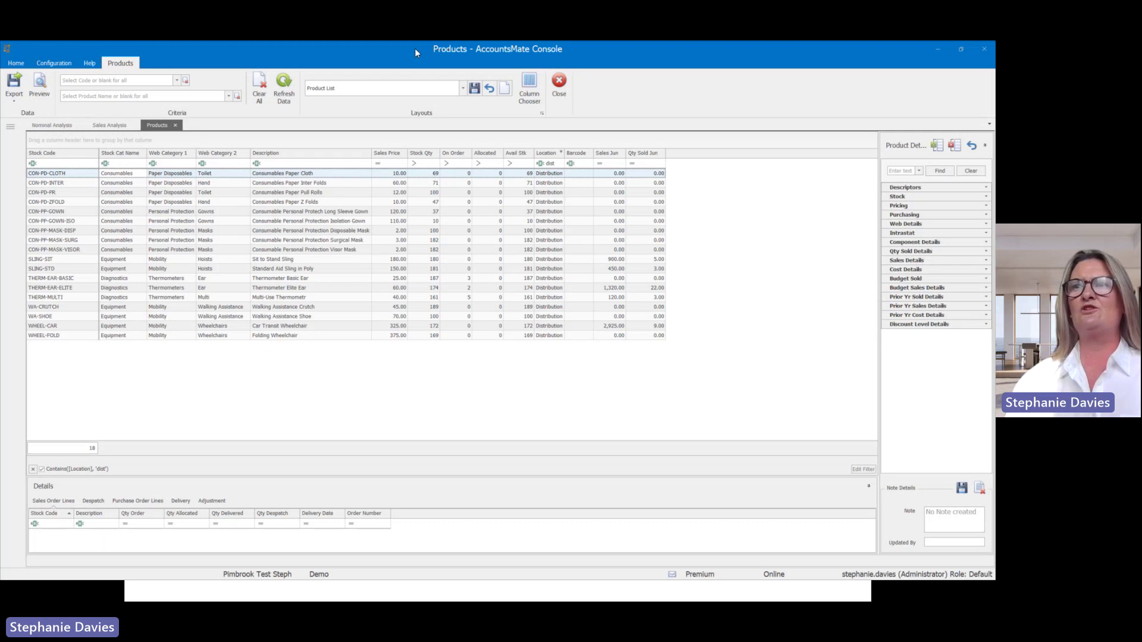
{"action": "left_click_drag", "start_coordinate": [415, 48], "coordinate": [1, 50]}
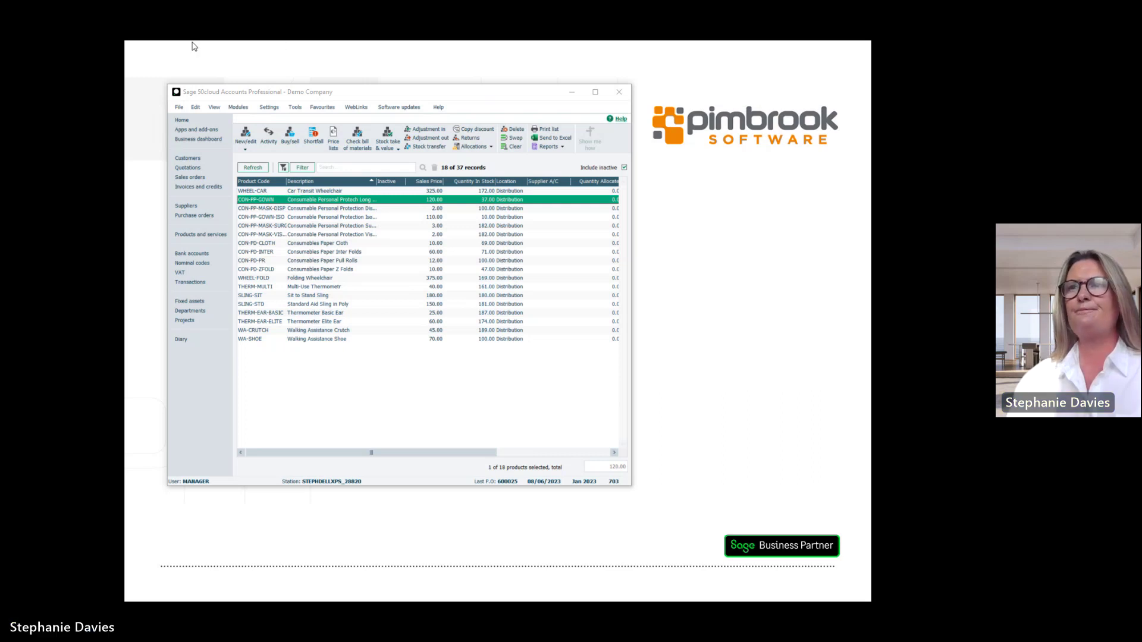
Duplicate the Medical Paper purchase order dated 08/01/2023 and set the copy's date to 08/03/2023.
{"action": "left_click", "coordinate": [203, 219]}
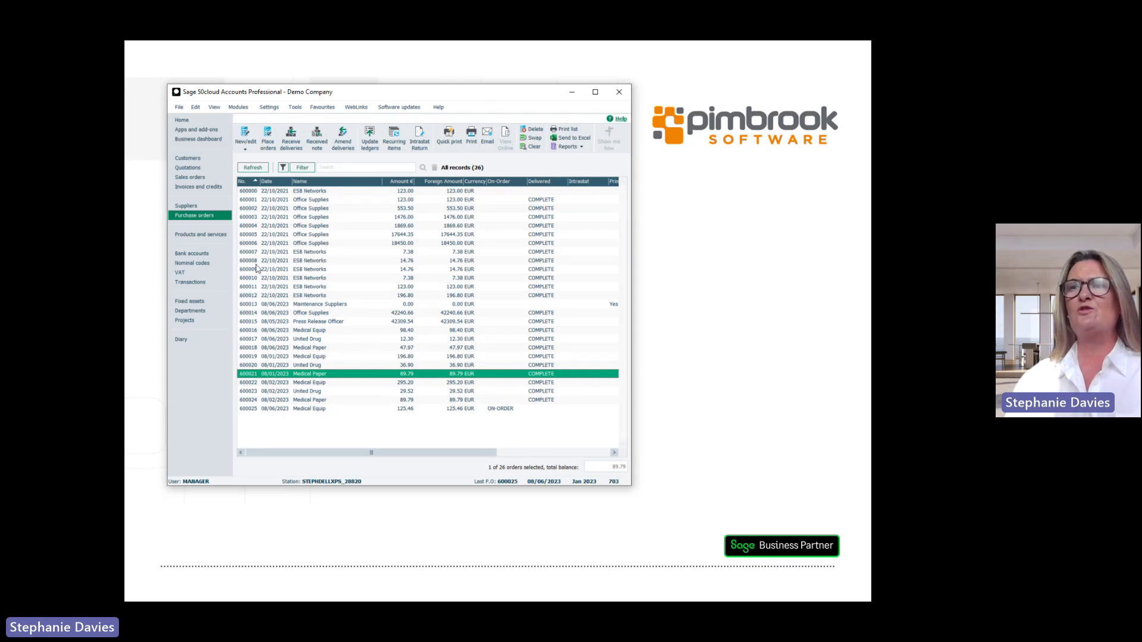
{"action": "left_click", "coordinate": [246, 151]}
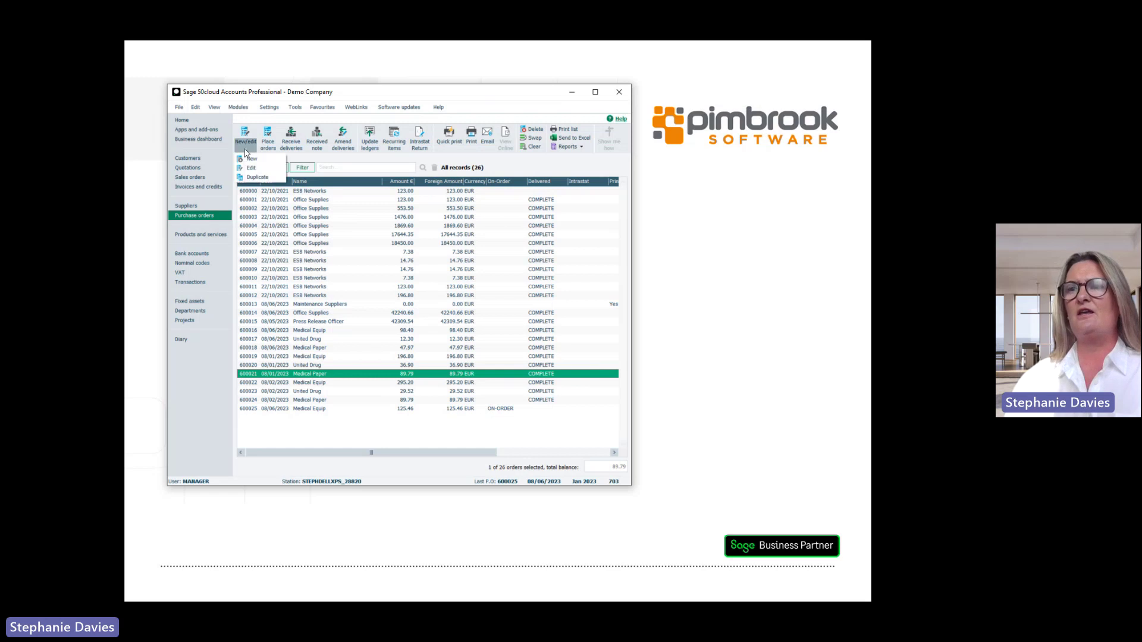
{"action": "left_click", "coordinate": [265, 177]}
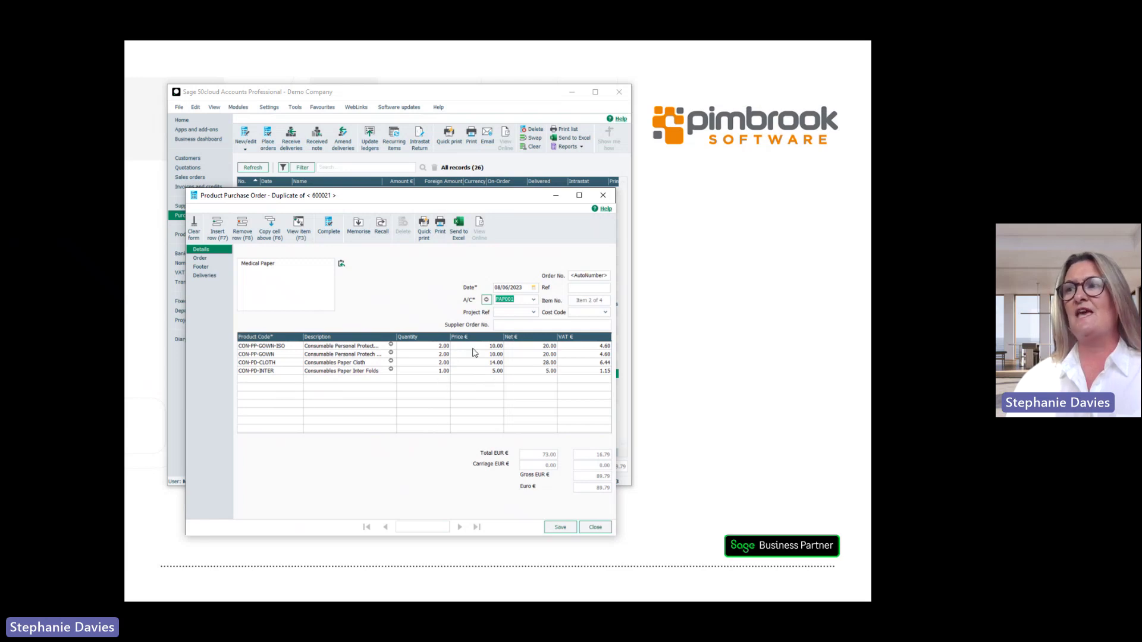
{"action": "left_click", "coordinate": [507, 289]}
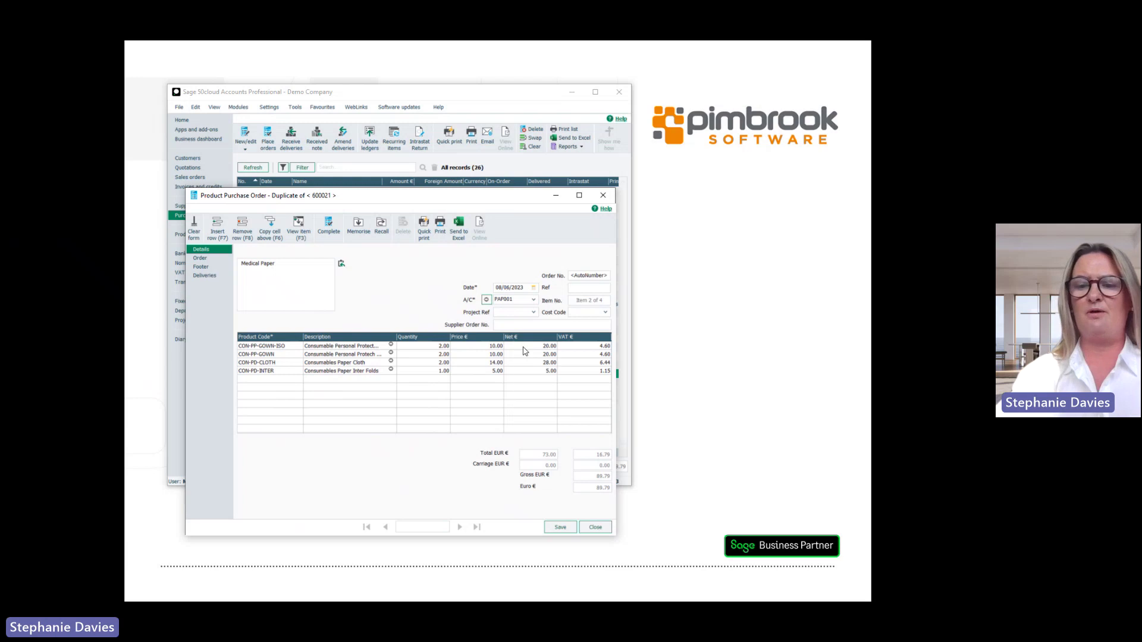
{"action": "type", "text": "3"}
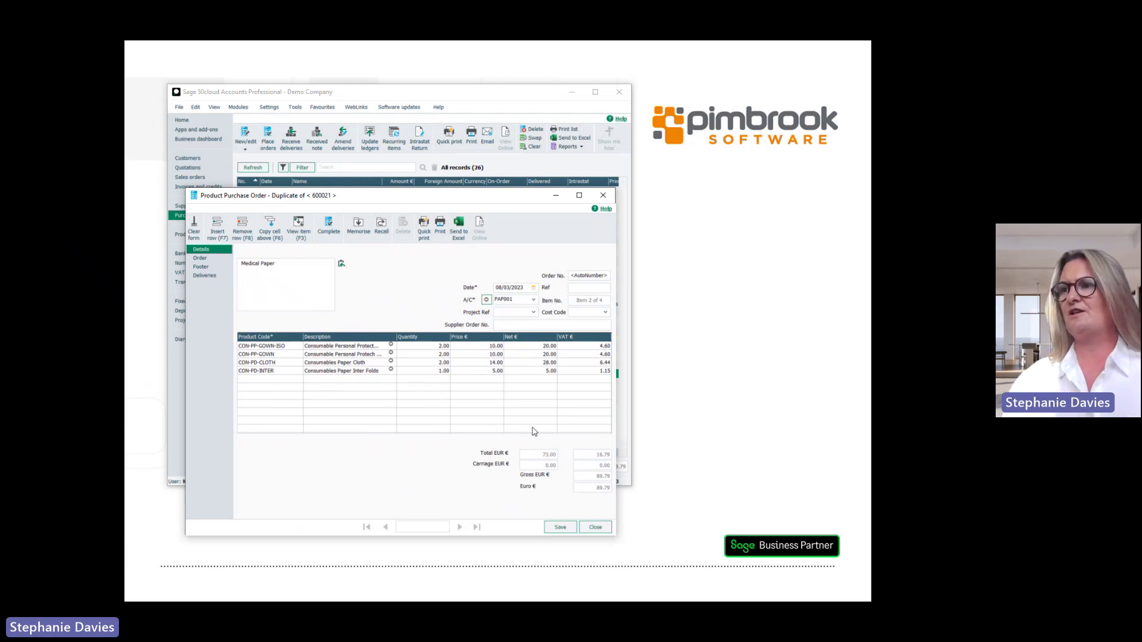
Save the duplicated Medical Paper order and place it on order now without printing it.
{"action": "left_click", "coordinate": [562, 528]}
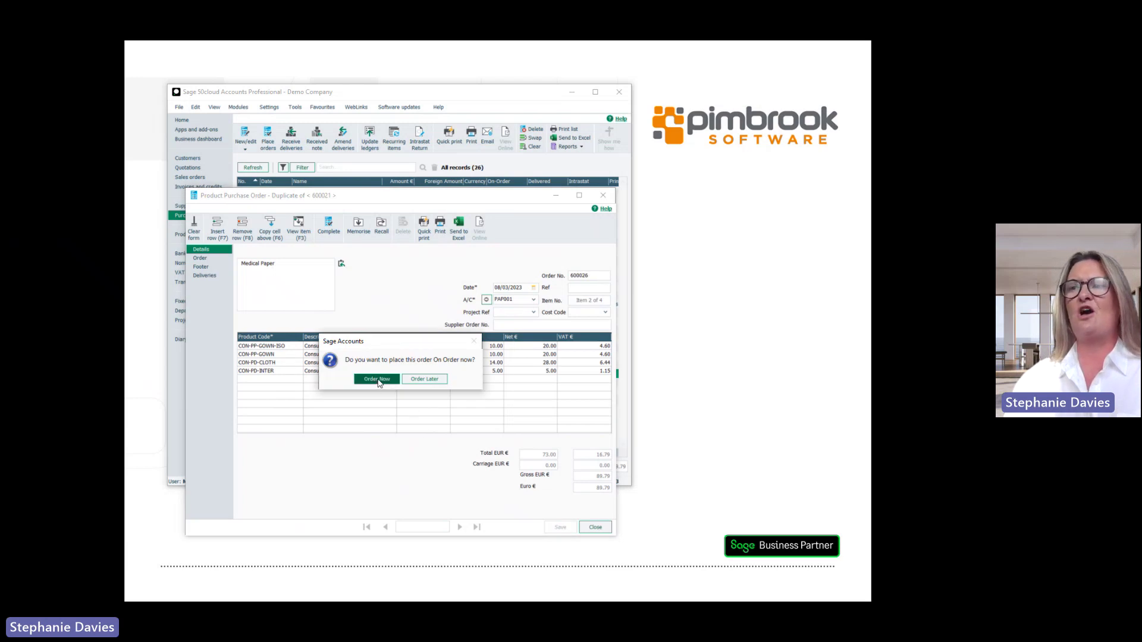
{"action": "left_click", "coordinate": [377, 380]}
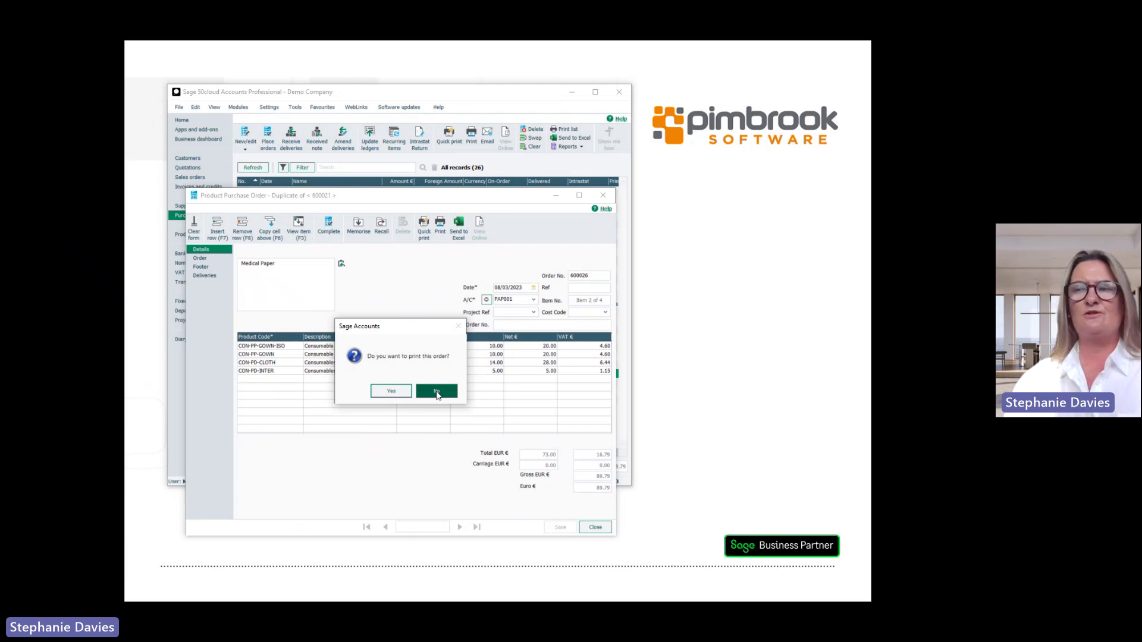
{"action": "left_click", "coordinate": [437, 393]}
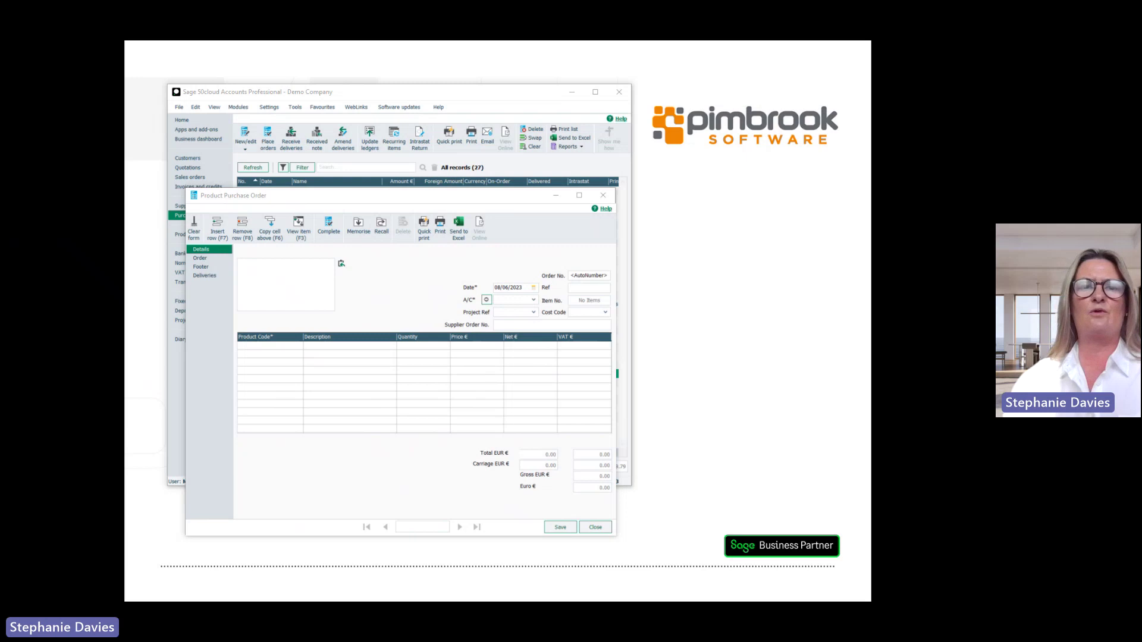
Switch to AccountsMate Console, refresh the product data, and check the On Order quantities for CON-PD-INTER and CON-PD-CLOTH.
{"action": "left_click_drag", "start_coordinate": [0, 156], "coordinate": [415, 155]}
{"action": "double_click", "coordinate": [416, 155]}
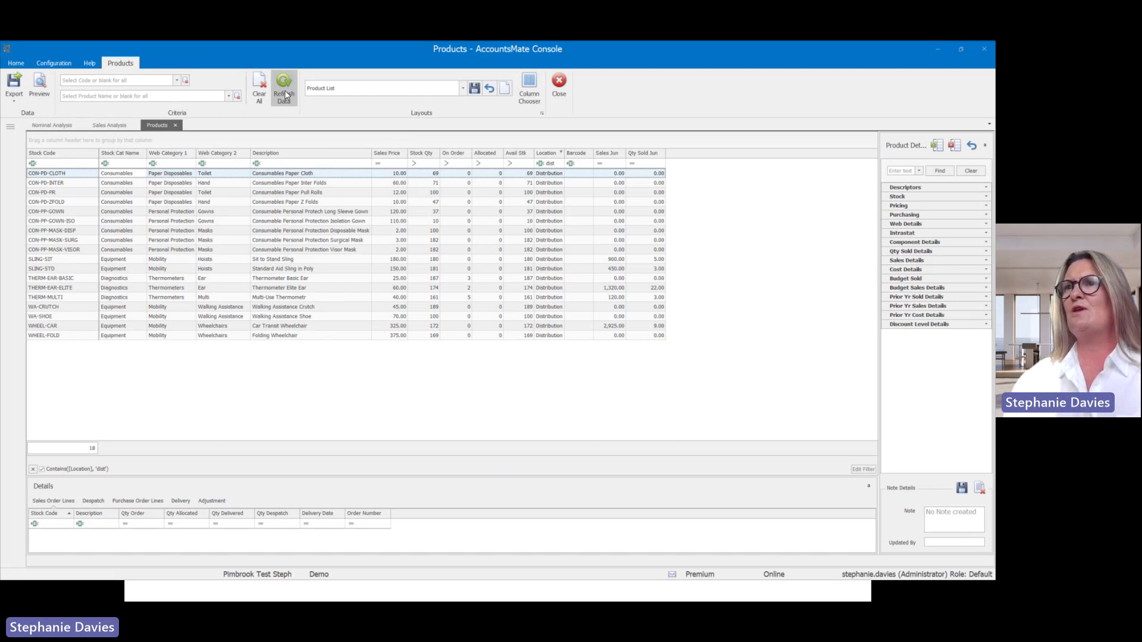
{"action": "left_click", "coordinate": [284, 94]}
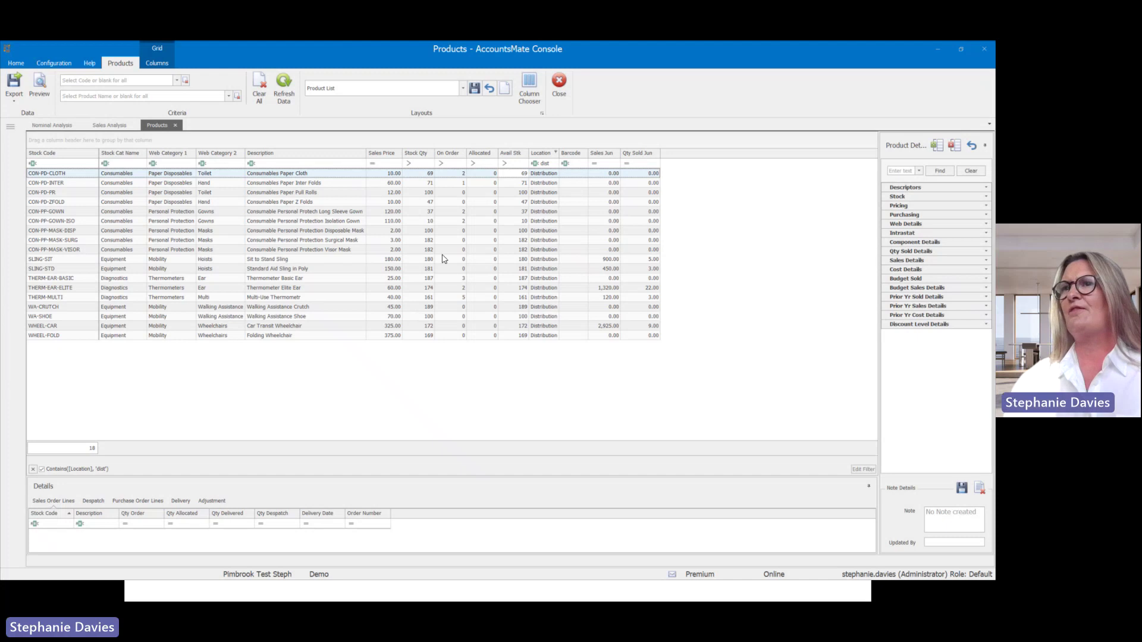
{"action": "left_click", "coordinate": [456, 183]}
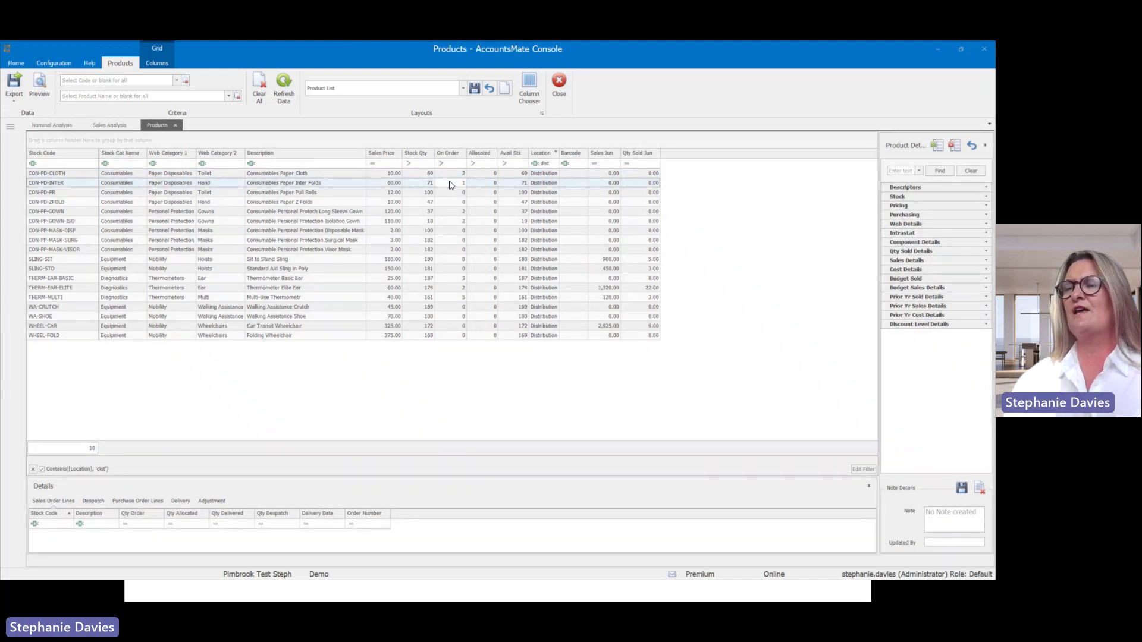
{"action": "left_click", "coordinate": [451, 175]}
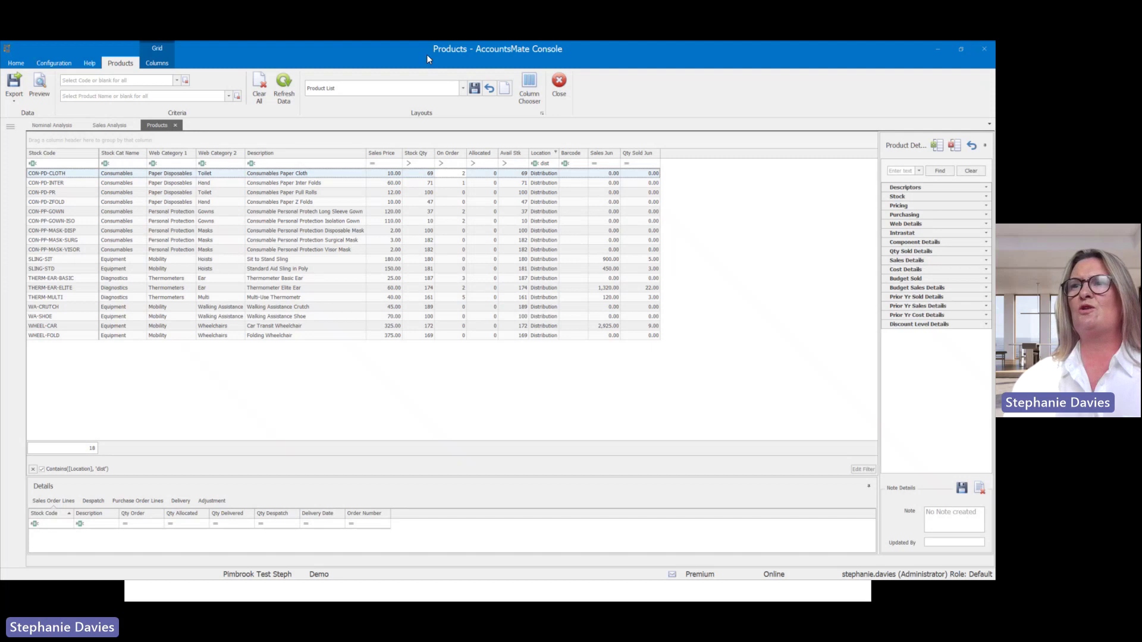
{"action": "left_click_drag", "start_coordinate": [427, 55], "coordinate": [0, 257]}
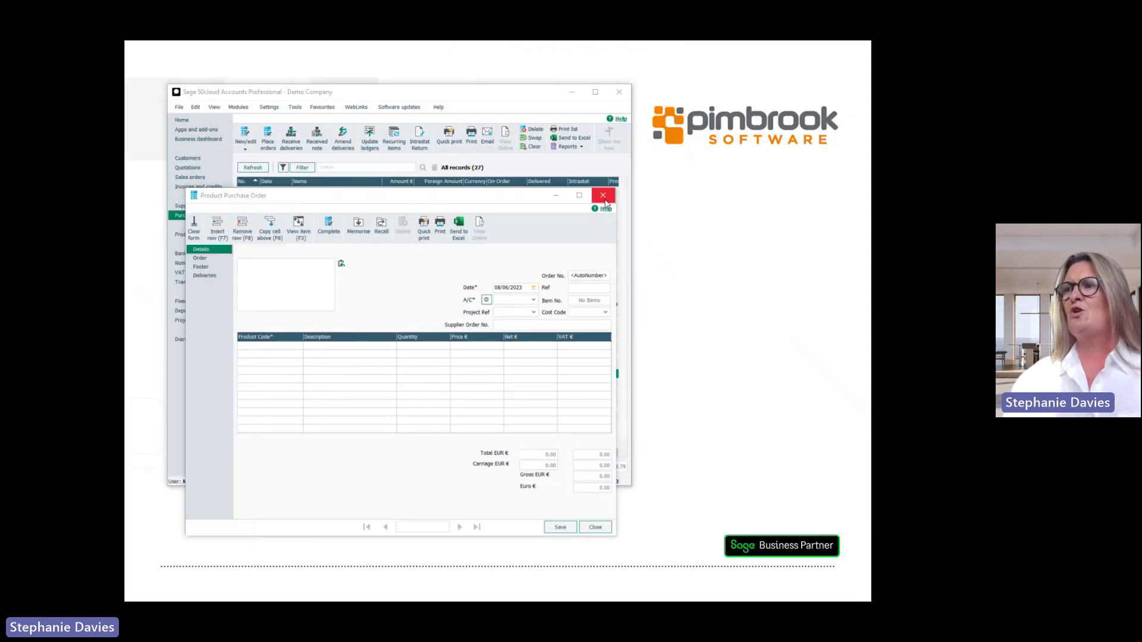
Close the blank order form and receive the full delivery of the 08/03/2023 Medical Paper order, leaving the goods received note for printing later.
{"action": "left_click", "coordinate": [604, 198]}
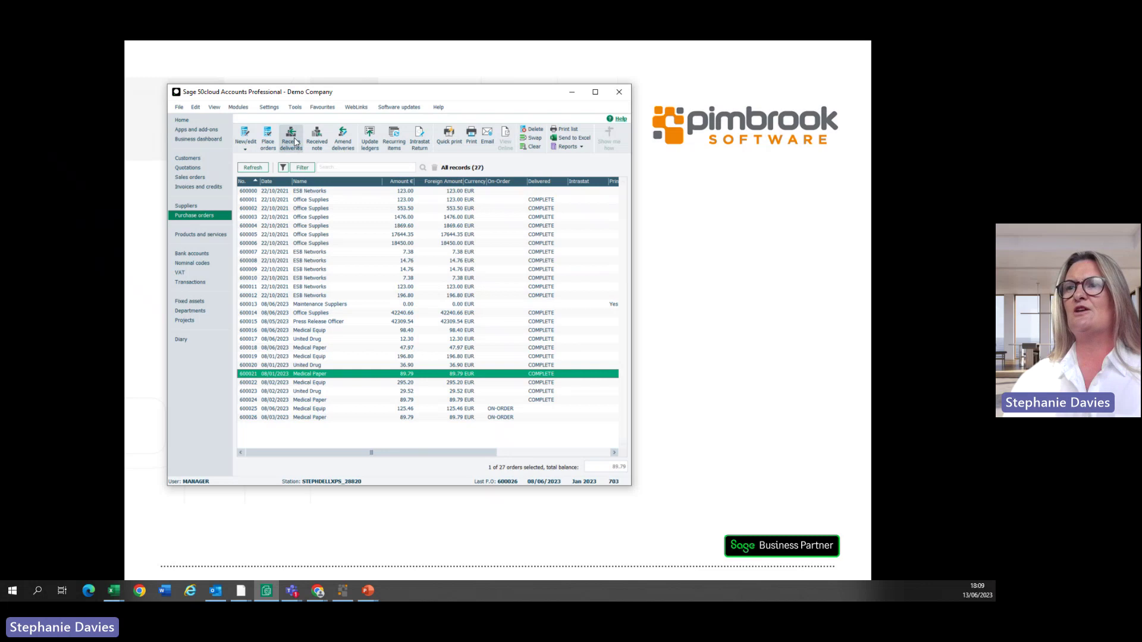
{"action": "left_click", "coordinate": [283, 412]}
{"action": "left_click", "coordinate": [283, 417]}
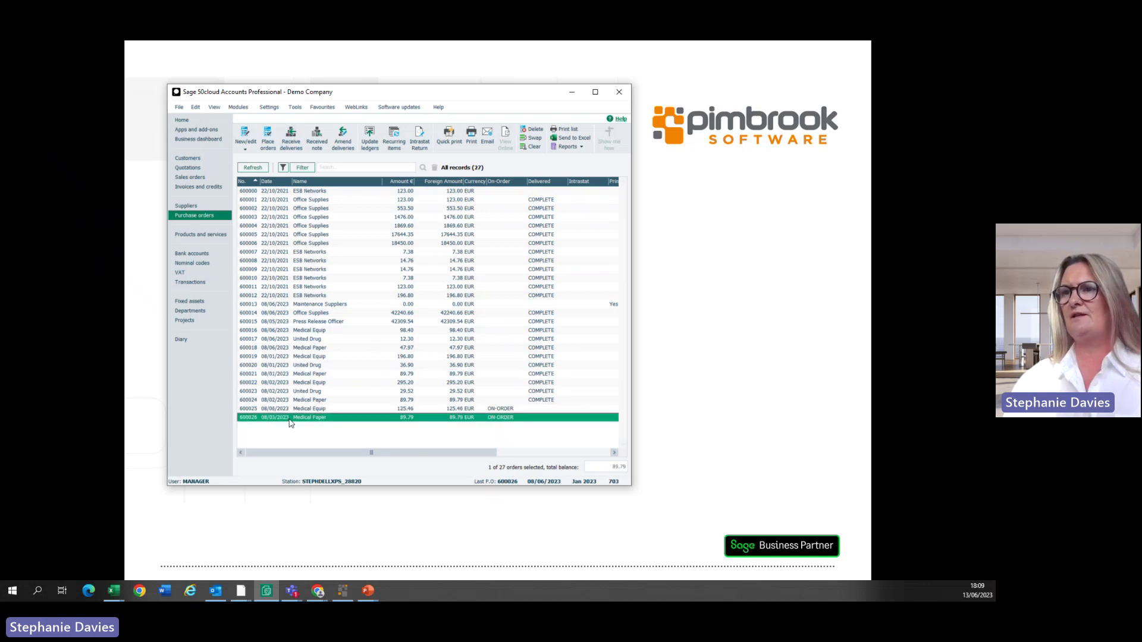
{"action": "left_click", "coordinate": [292, 142]}
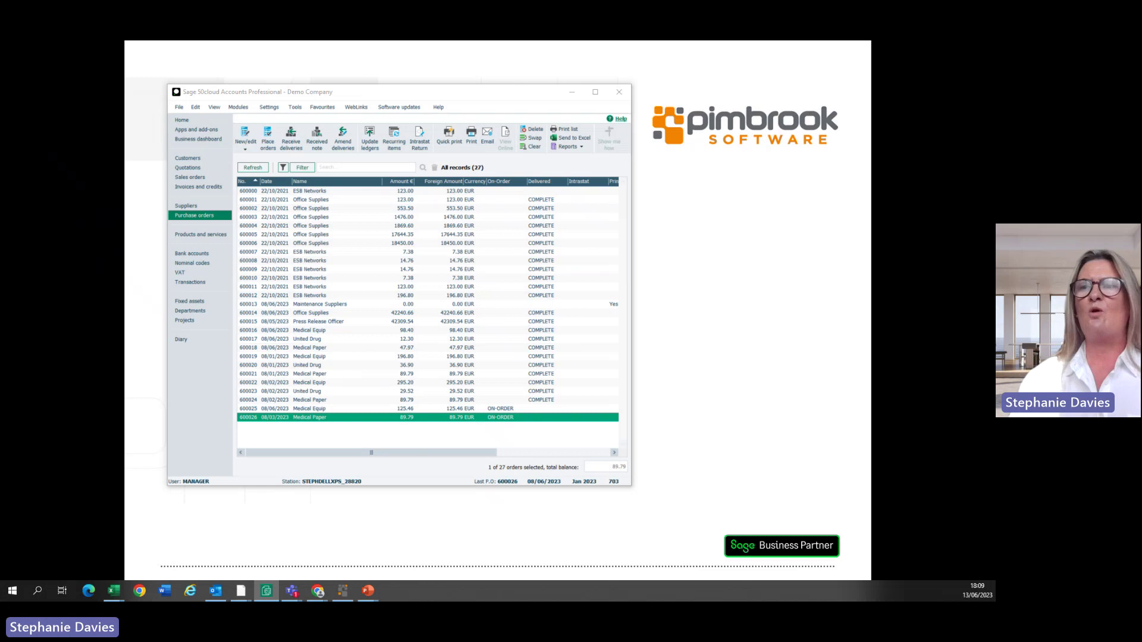
{"action": "left_click_drag", "start_coordinate": [0, 331], "coordinate": [361, 291]}
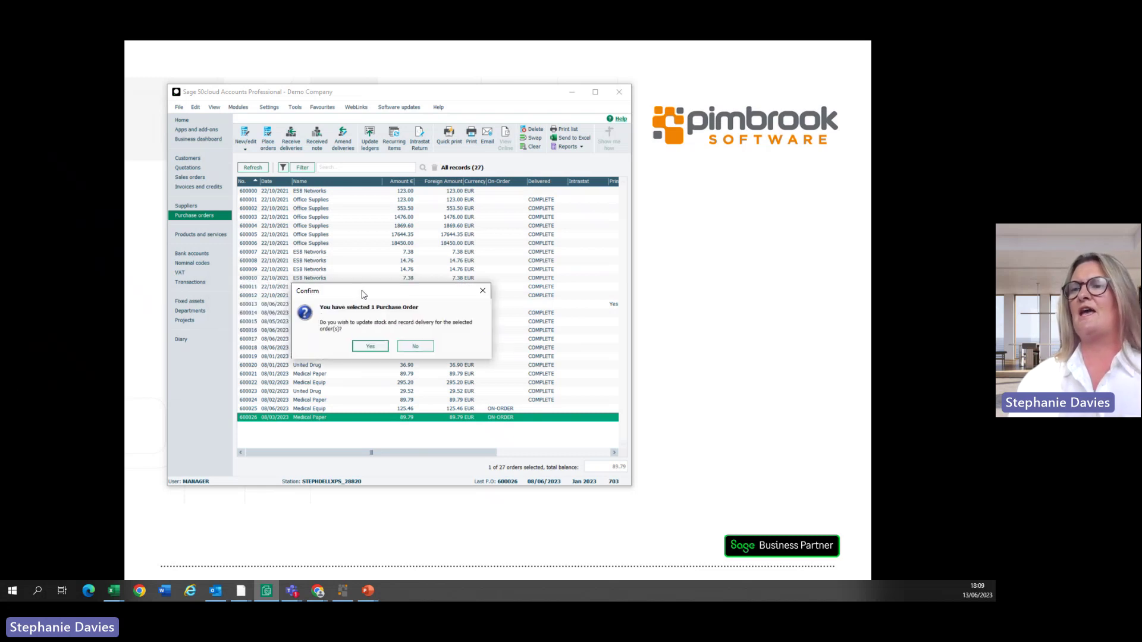
{"action": "left_click", "coordinate": [371, 347]}
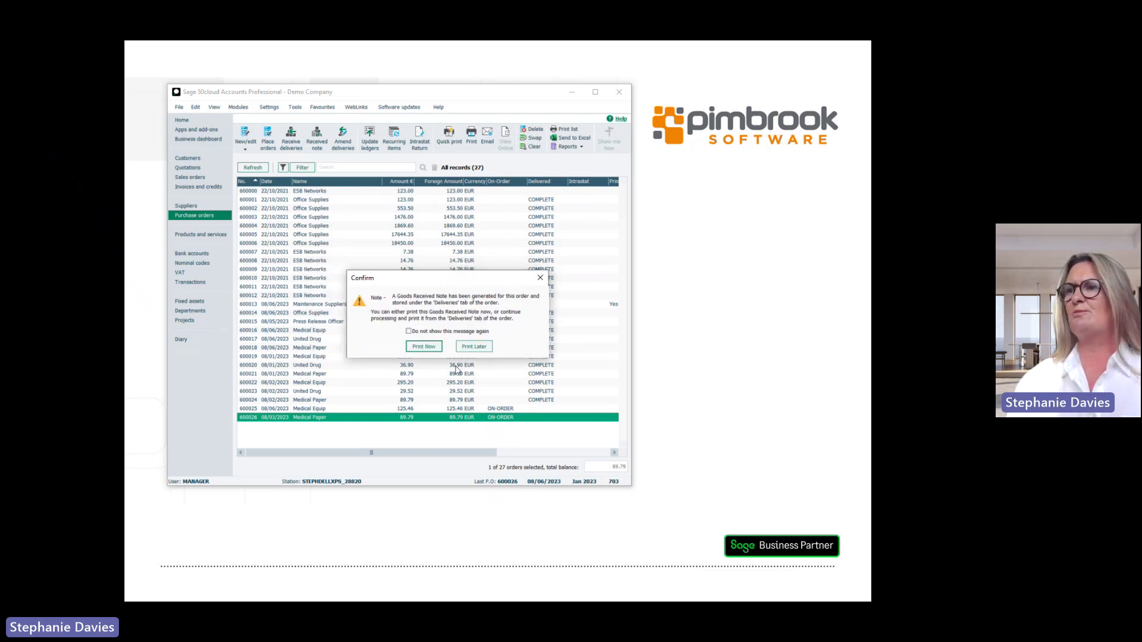
{"action": "left_click", "coordinate": [474, 347]}
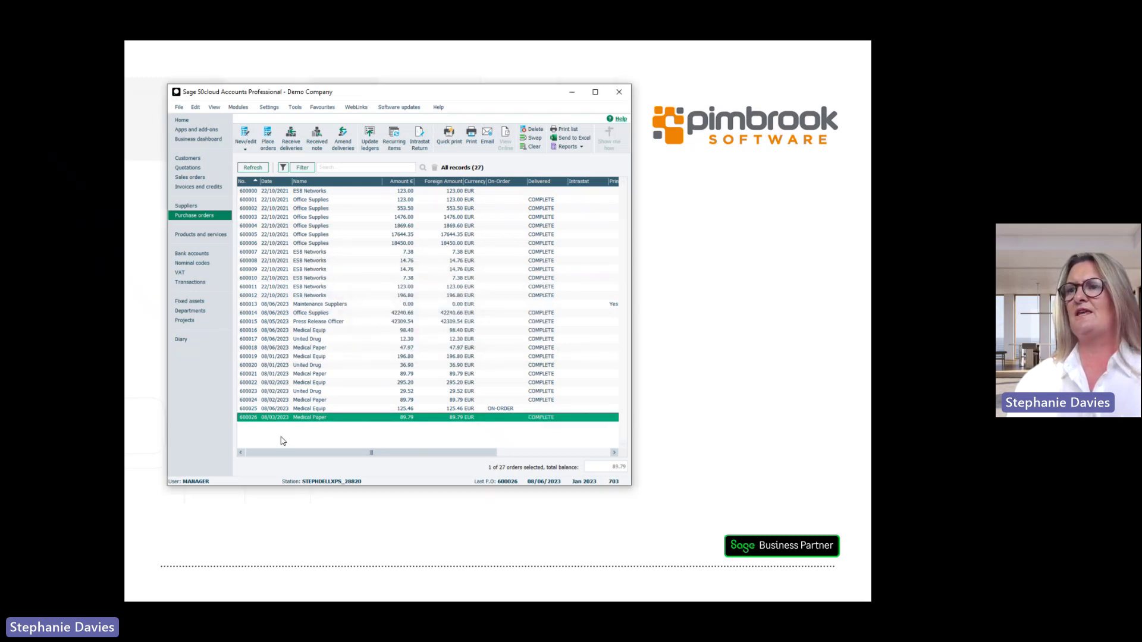
Start a goods received note for the on-order Medical Equip purchase order by choosing that supplier's account.
{"action": "left_click", "coordinate": [365, 410]}
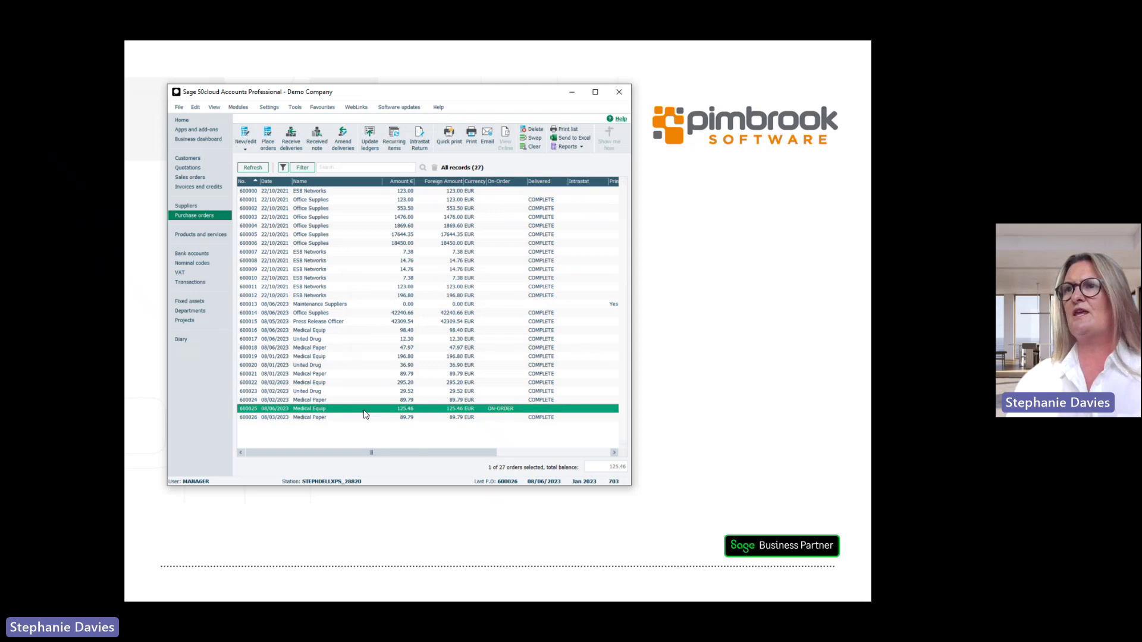
{"action": "left_click", "coordinate": [317, 143]}
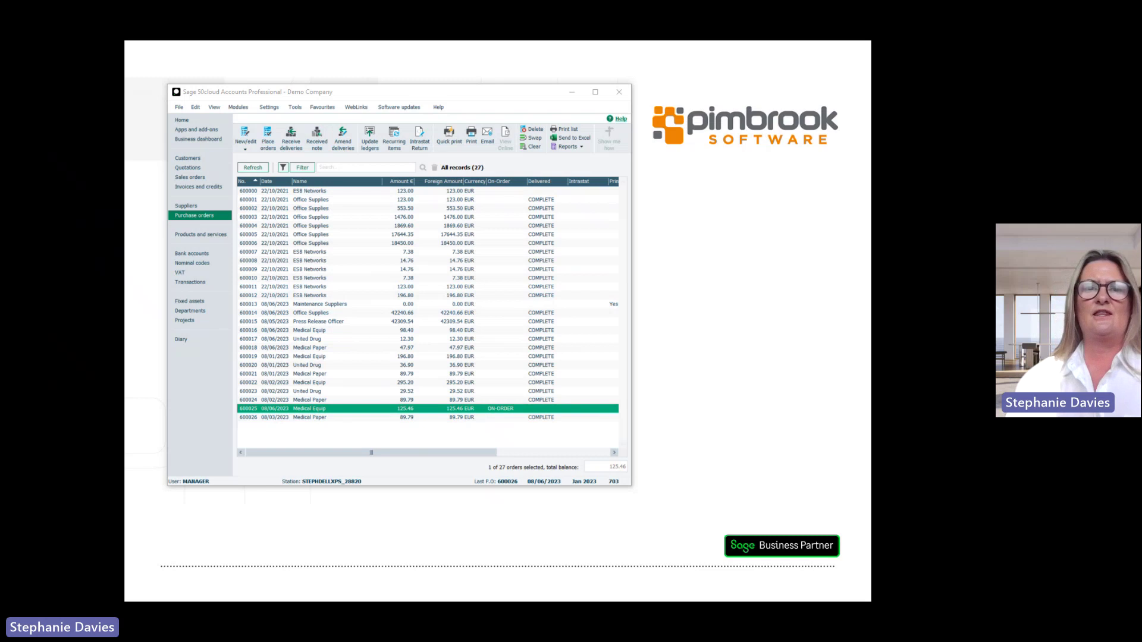
{"action": "left_click_drag", "start_coordinate": [1, 161], "coordinate": [430, 141]}
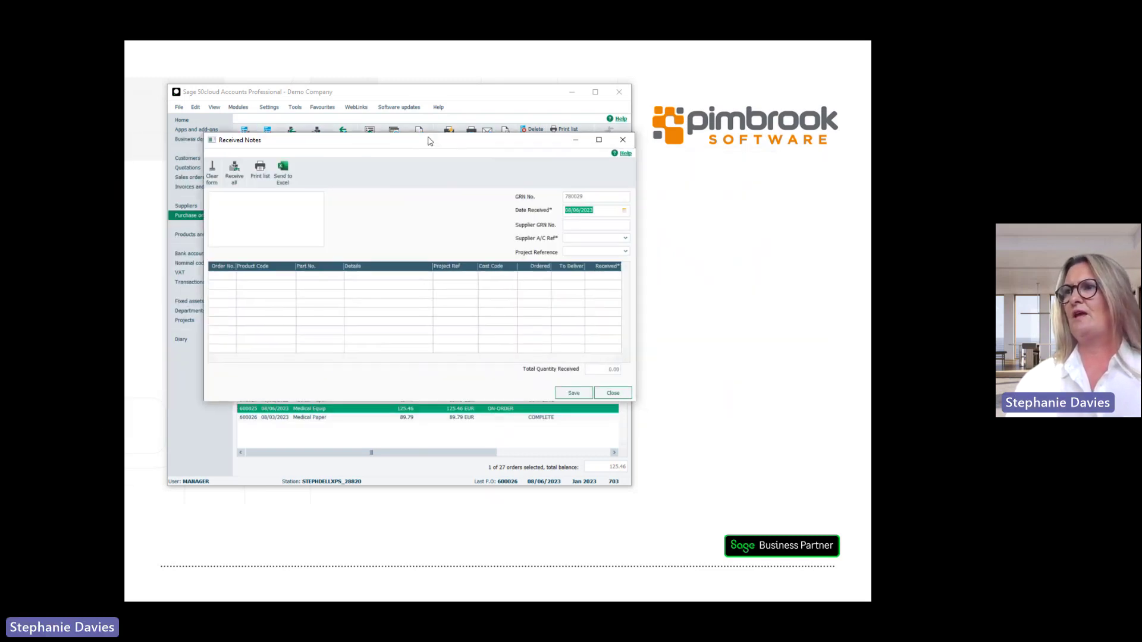
{"action": "left_click", "coordinate": [627, 240]}
{"action": "left_click", "coordinate": [588, 249]}
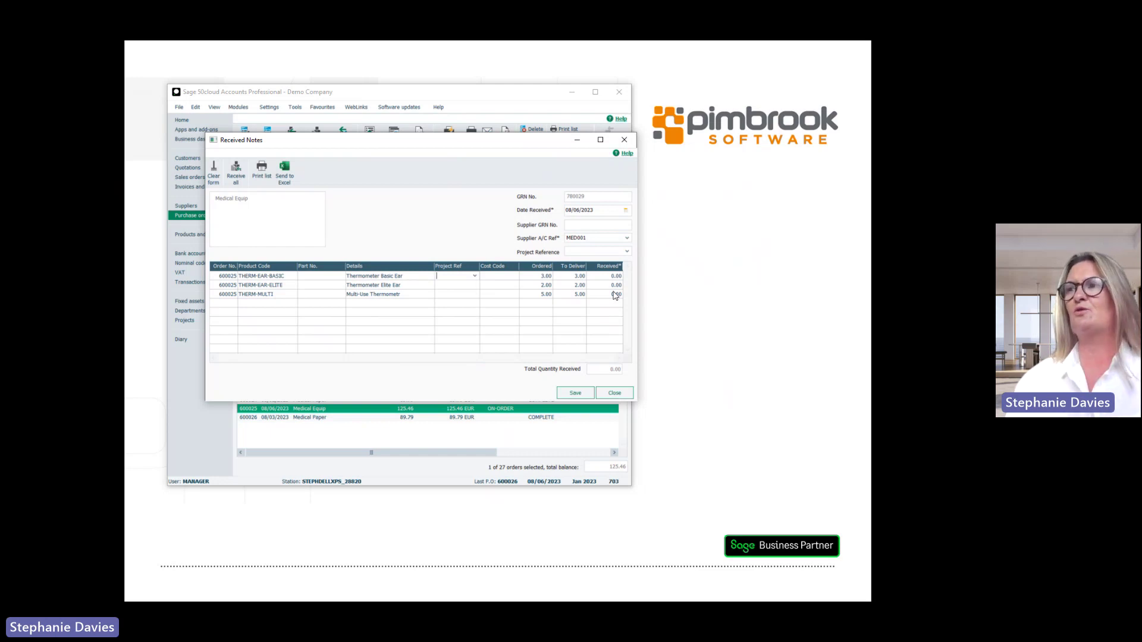
Close the received note unsaved and update the ledgers for the 08/03/2023 Medical Paper order, bringing up its batch supplier invoice.
{"action": "left_click", "coordinate": [628, 144]}
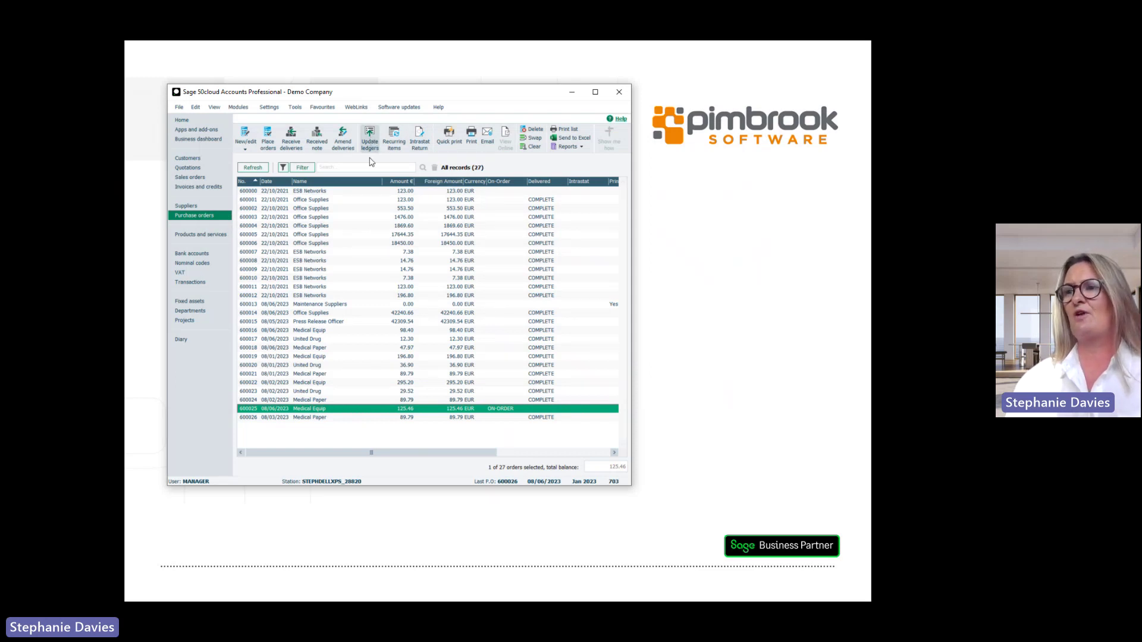
{"action": "left_click", "coordinate": [346, 418]}
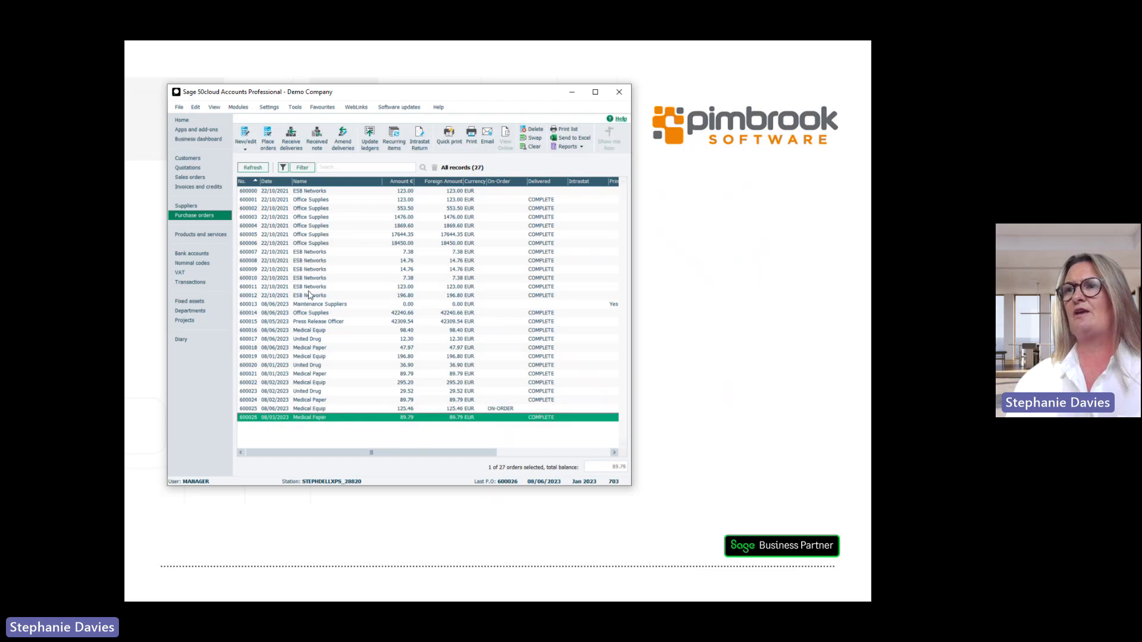
{"action": "left_click", "coordinate": [370, 142]}
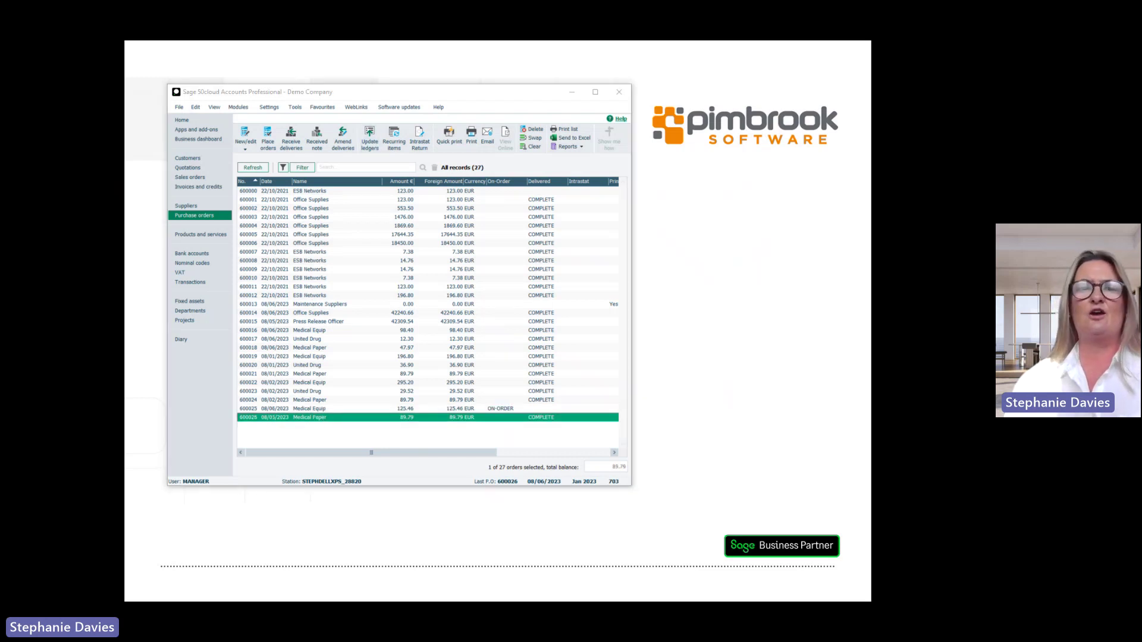
{"action": "left_click_drag", "start_coordinate": [2, 173], "coordinate": [430, 173]}
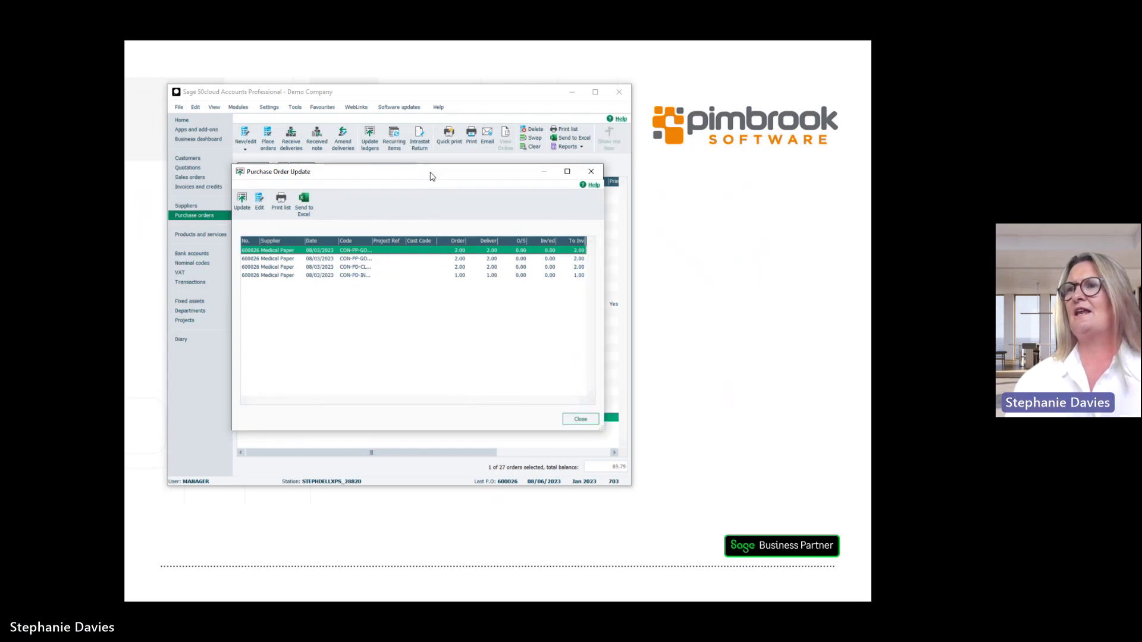
{"action": "left_click", "coordinate": [244, 200]}
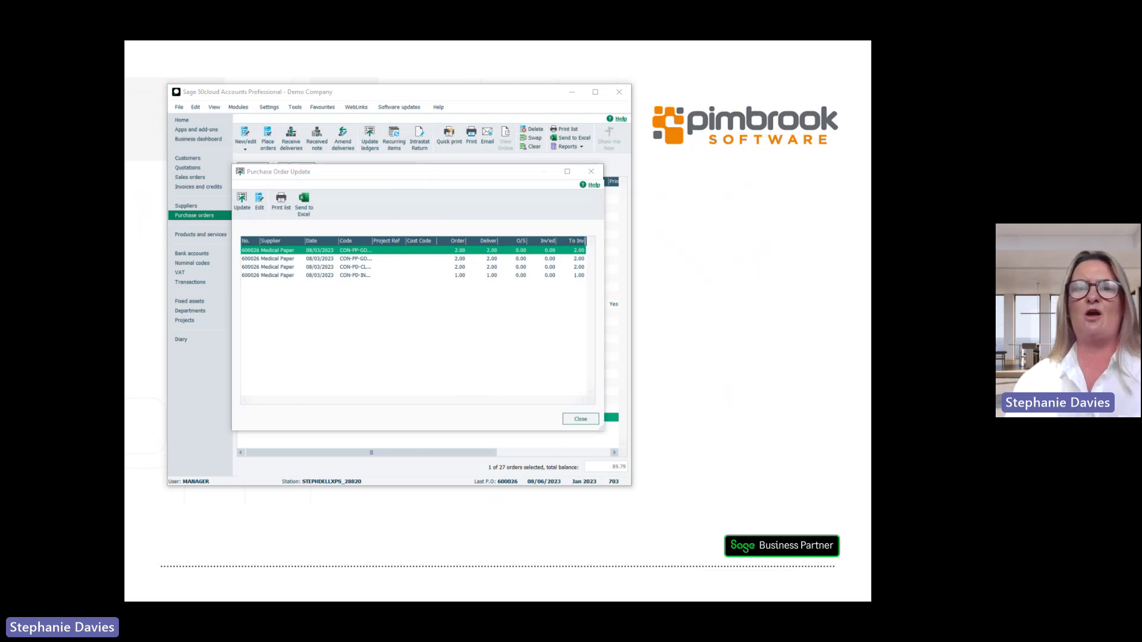
{"action": "left_click_drag", "start_coordinate": [452, 245], "coordinate": [484, 115]}
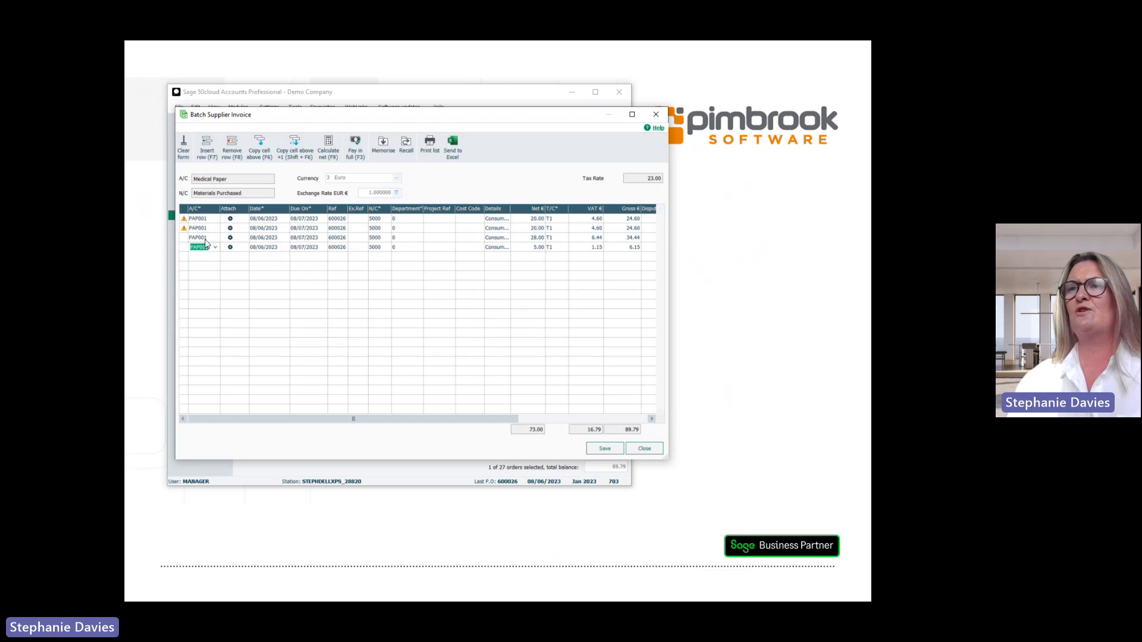
View the attachment option for the first invoice line without adding a file, and save the batch supplier invoice despite potential duplicates.
{"action": "mouse_move", "coordinate": [185, 222]}
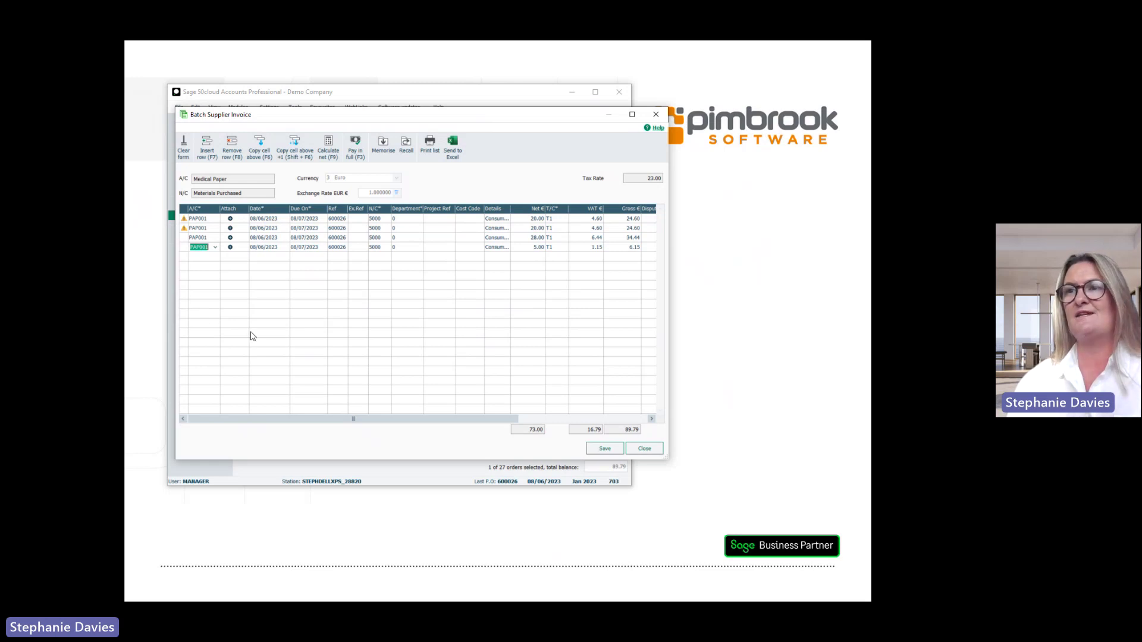
{"action": "left_click", "coordinate": [230, 219]}
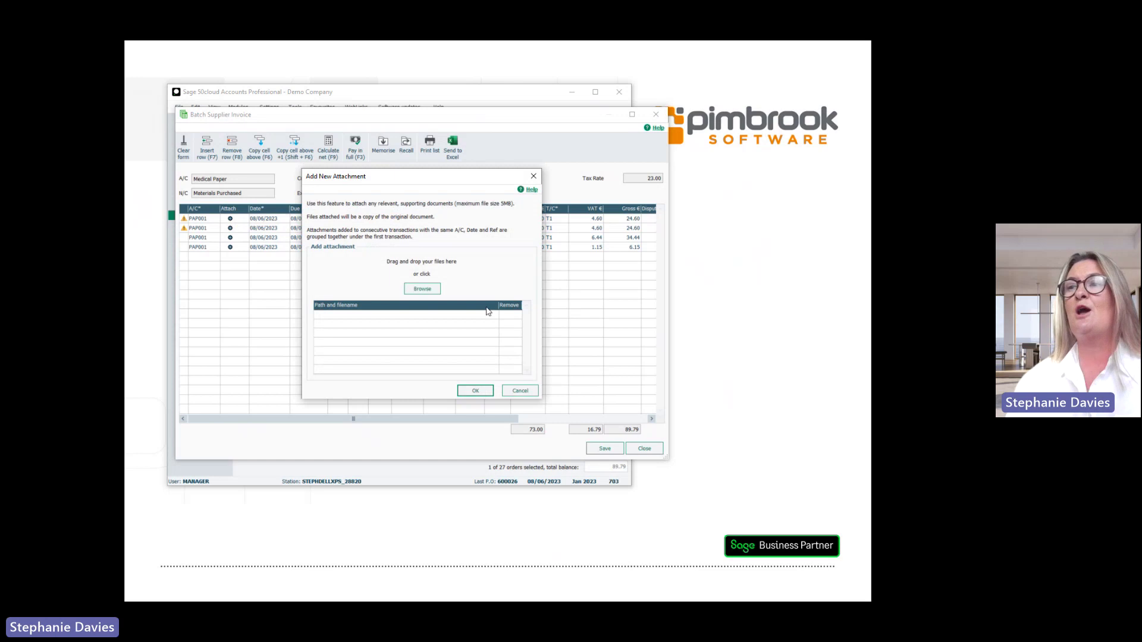
{"action": "left_click", "coordinate": [518, 392]}
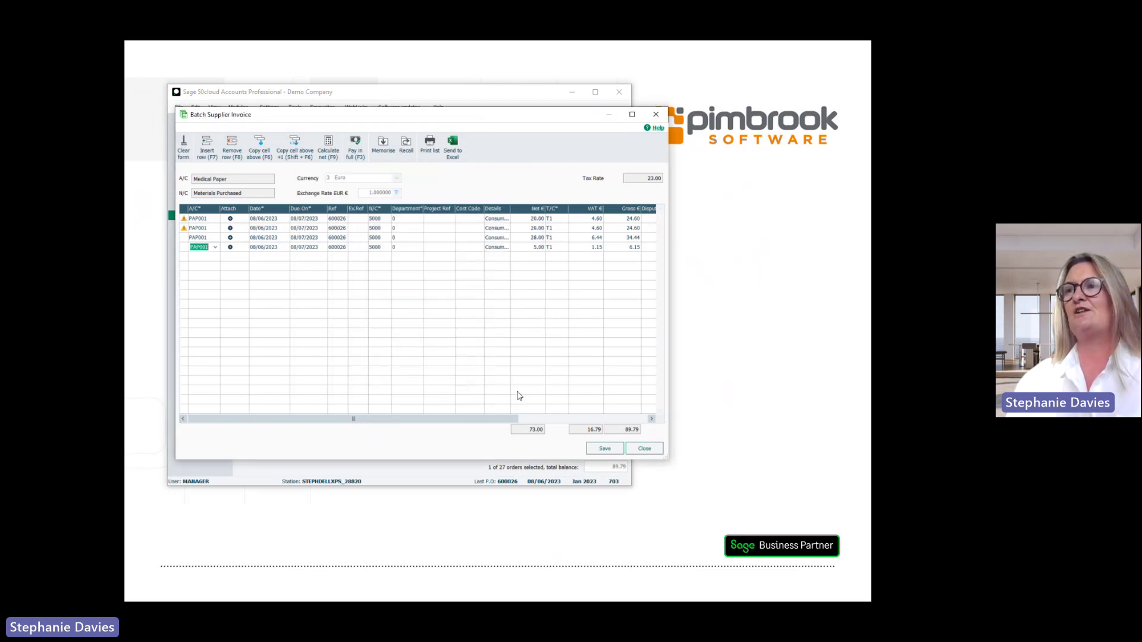
{"action": "left_click", "coordinate": [605, 449]}
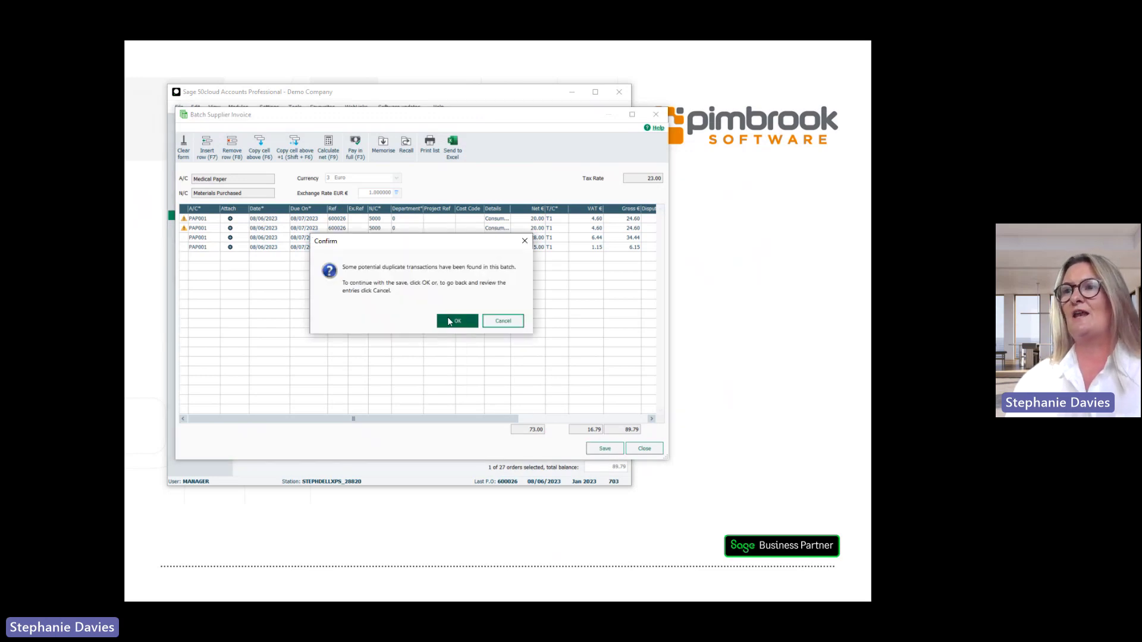
{"action": "left_click", "coordinate": [456, 322]}
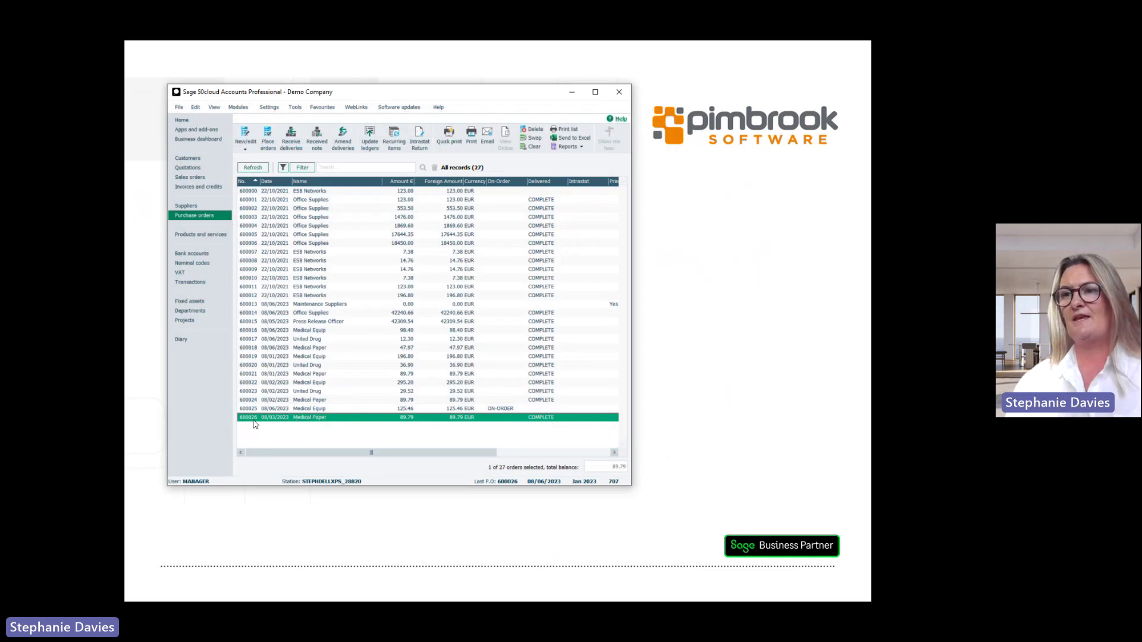
Bring up the account activity of the Medical Paper supplier.
{"action": "left_click", "coordinate": [186, 208]}
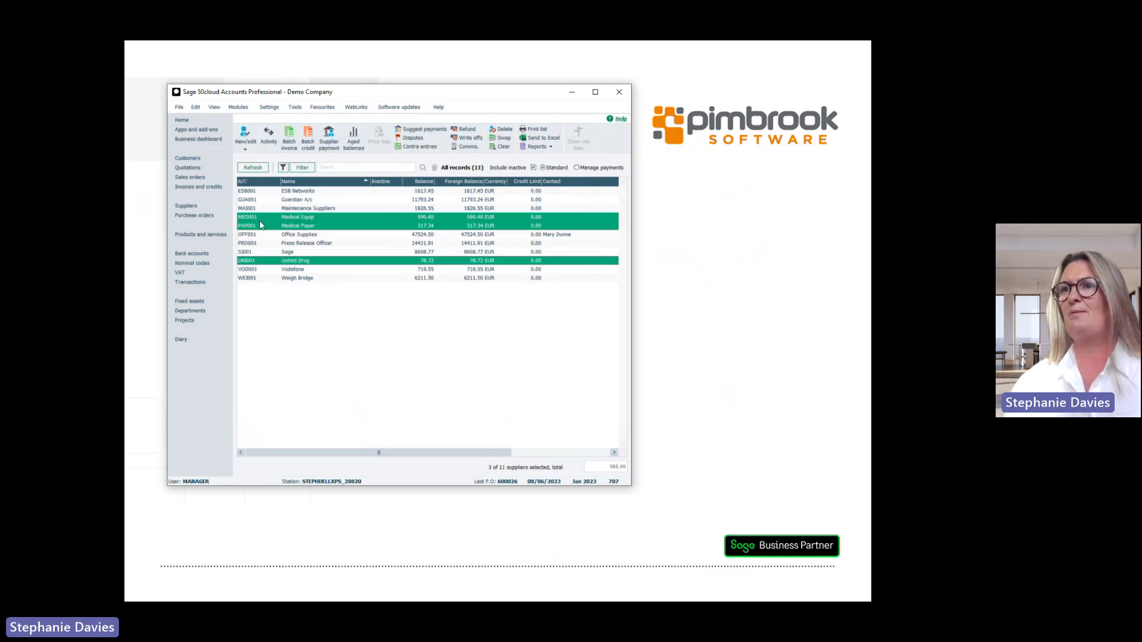
{"action": "left_click", "coordinate": [269, 136]}
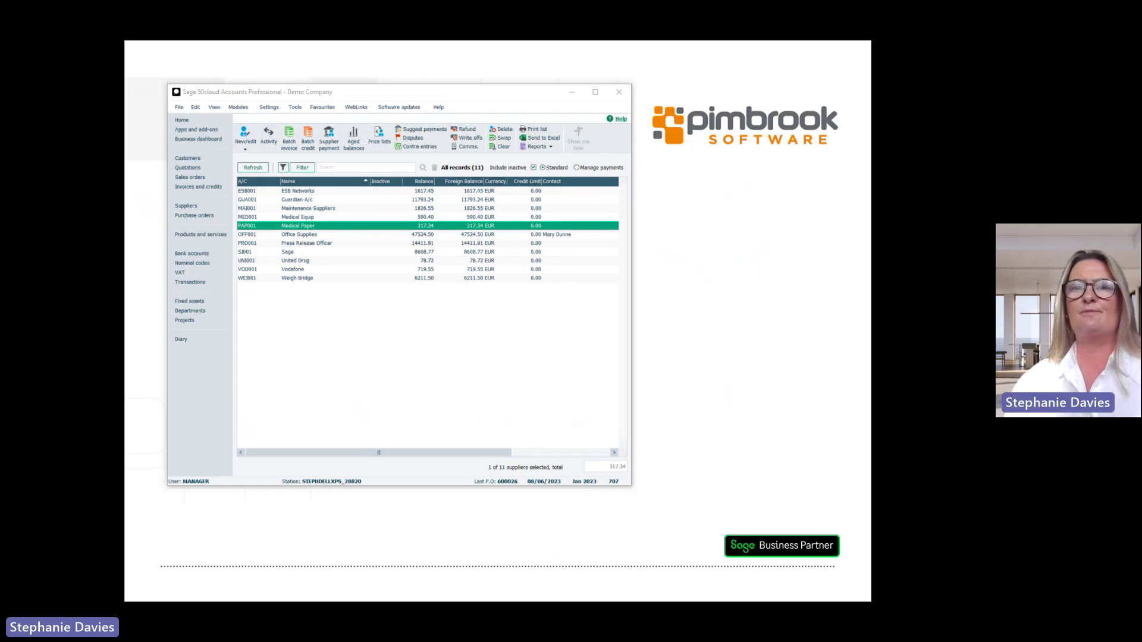
{"action": "left_click_drag", "start_coordinate": [350, 180], "coordinate": [445, 140]}
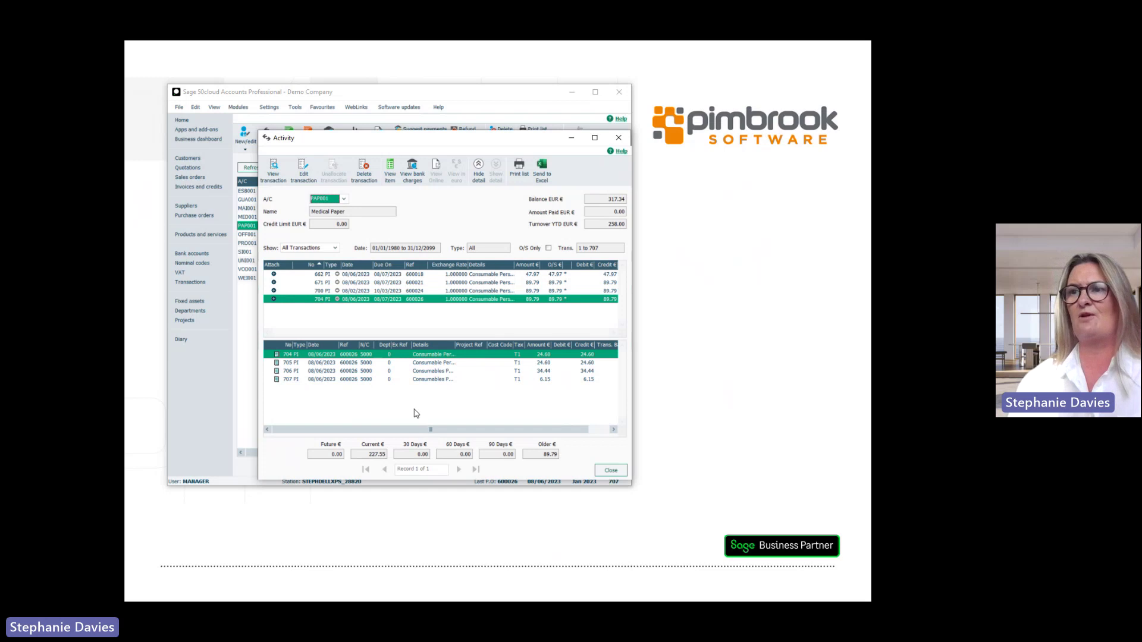
Trace the latest Medical Paper invoice back to its purchase order, review the order lines, and close both the order and the activity.
{"action": "left_click", "coordinate": [337, 301]}
{"action": "left_click", "coordinate": [337, 301]}
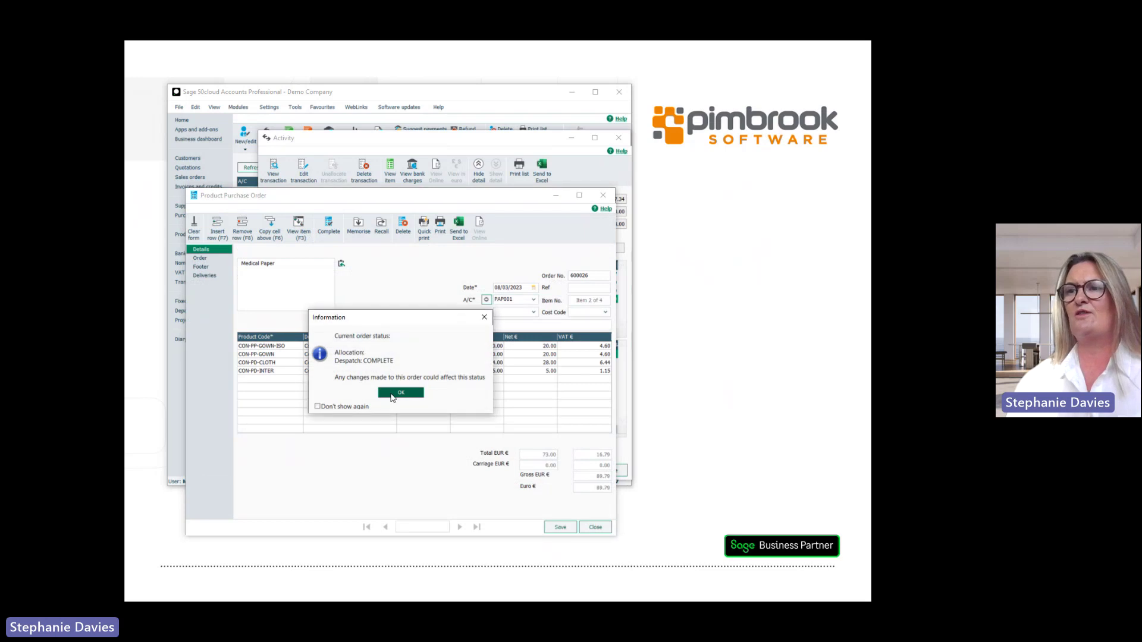
{"action": "left_click", "coordinate": [398, 393]}
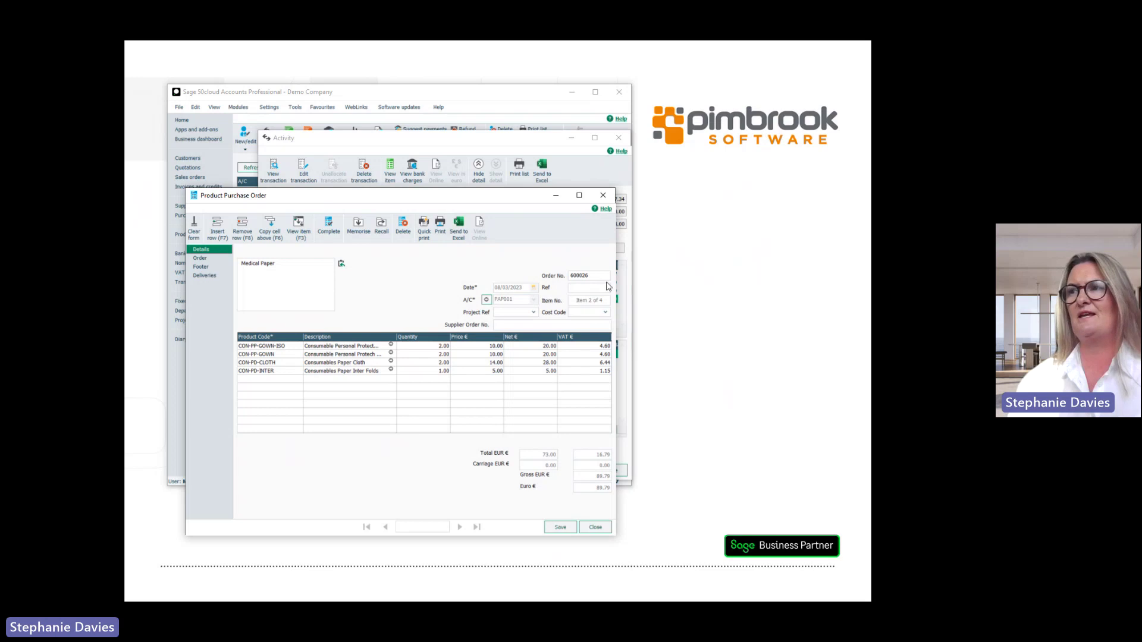
{"action": "left_click", "coordinate": [604, 200]}
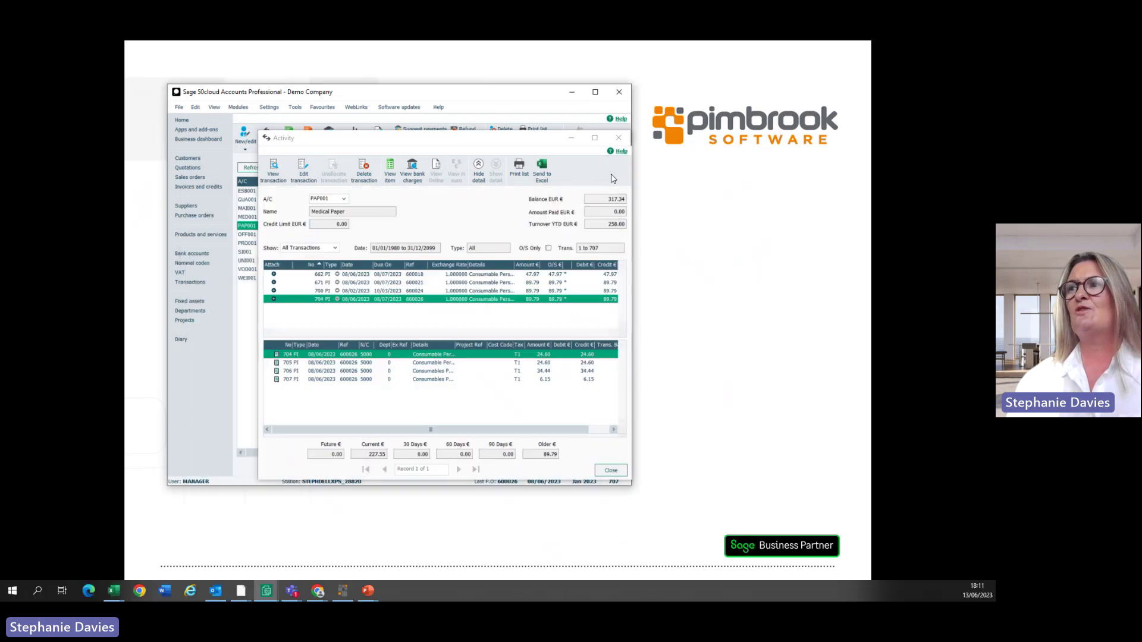
{"action": "left_click", "coordinate": [620, 140]}
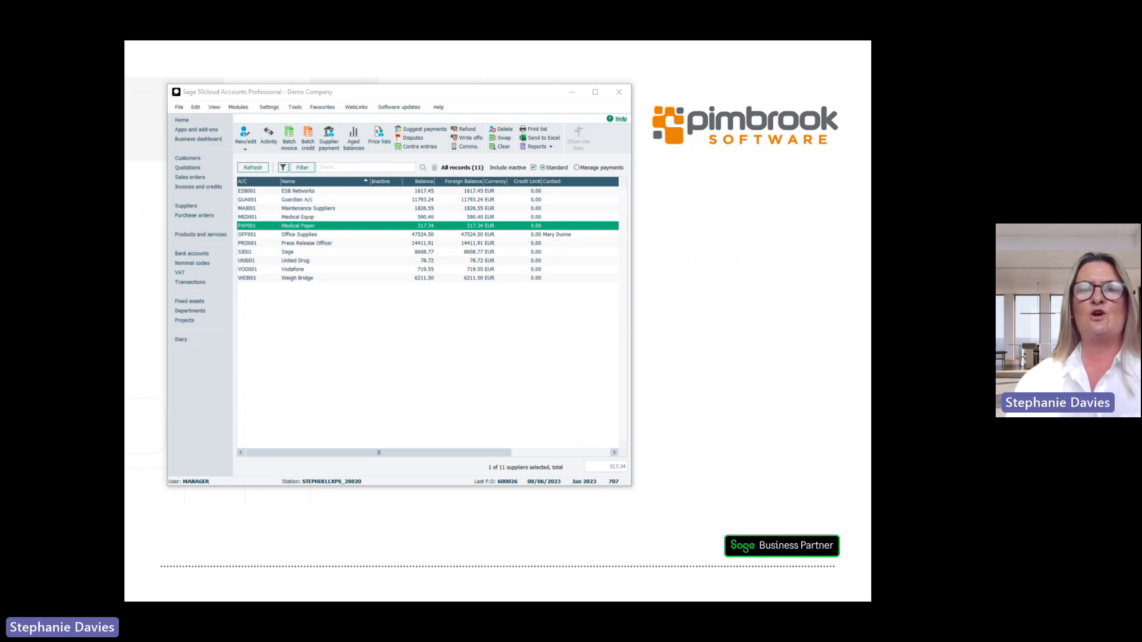
Switch to AccountsMate Console, check the stock and on-order quantities in the product list, and move the window back aside.
{"action": "left_click_drag", "start_coordinate": [0, 56], "coordinate": [403, 119]}
{"action": "double_click", "coordinate": [398, 124]}
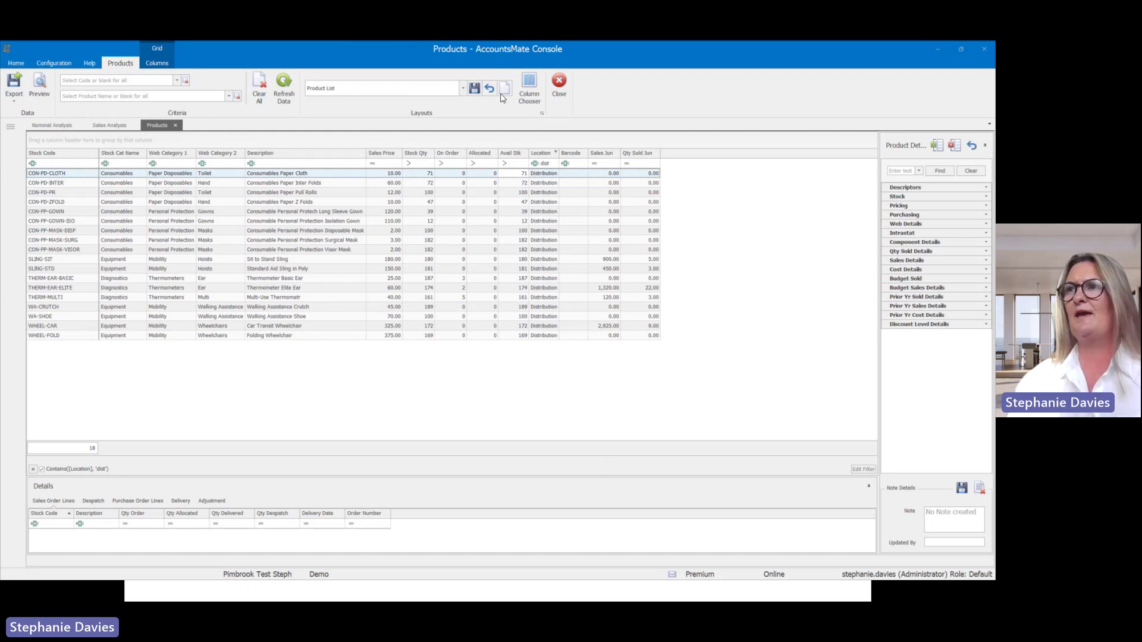
{"action": "left_click_drag", "start_coordinate": [461, 48], "coordinate": [0, 196]}
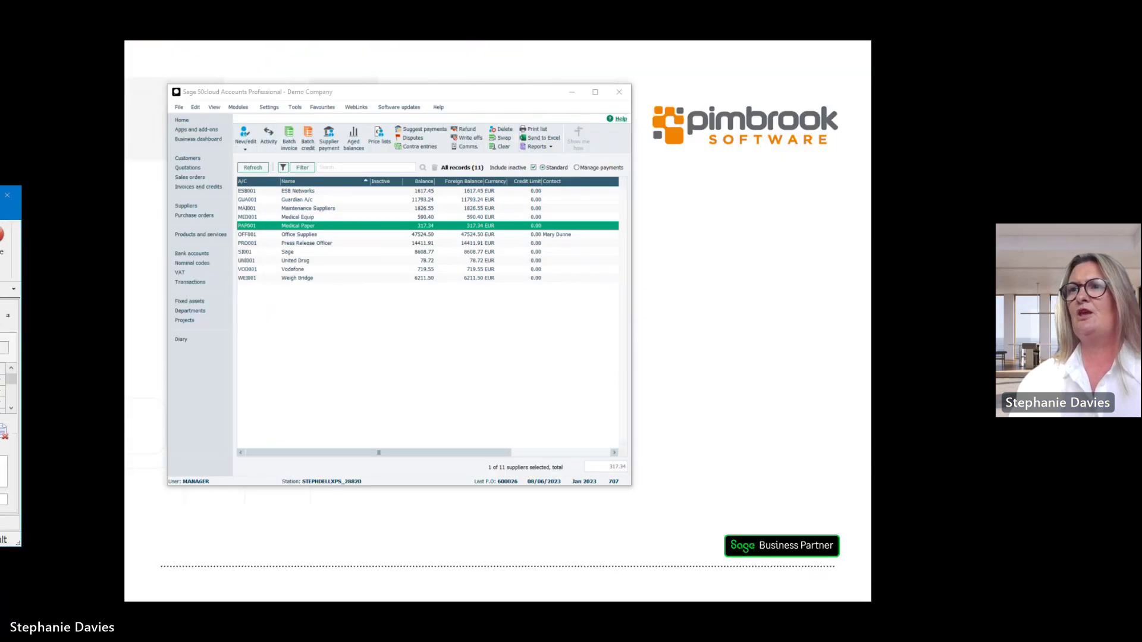
Start a new product sales order in Sage 50 Accounts for the customer Cork University Hospital.
{"action": "left_click", "coordinate": [190, 188]}
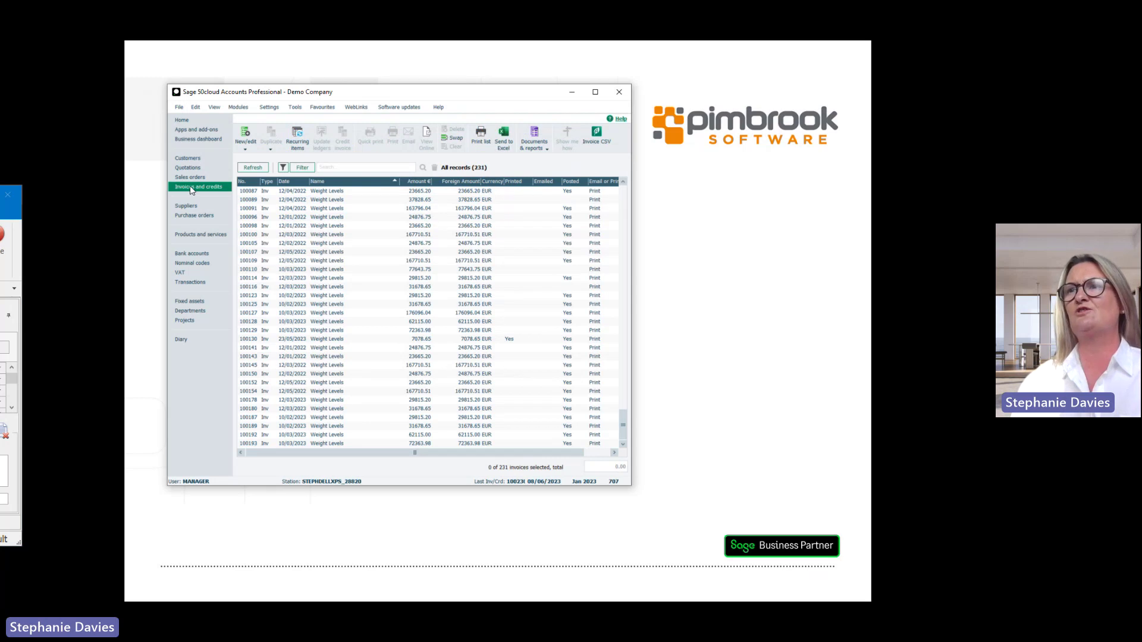
{"action": "left_click", "coordinate": [190, 177]}
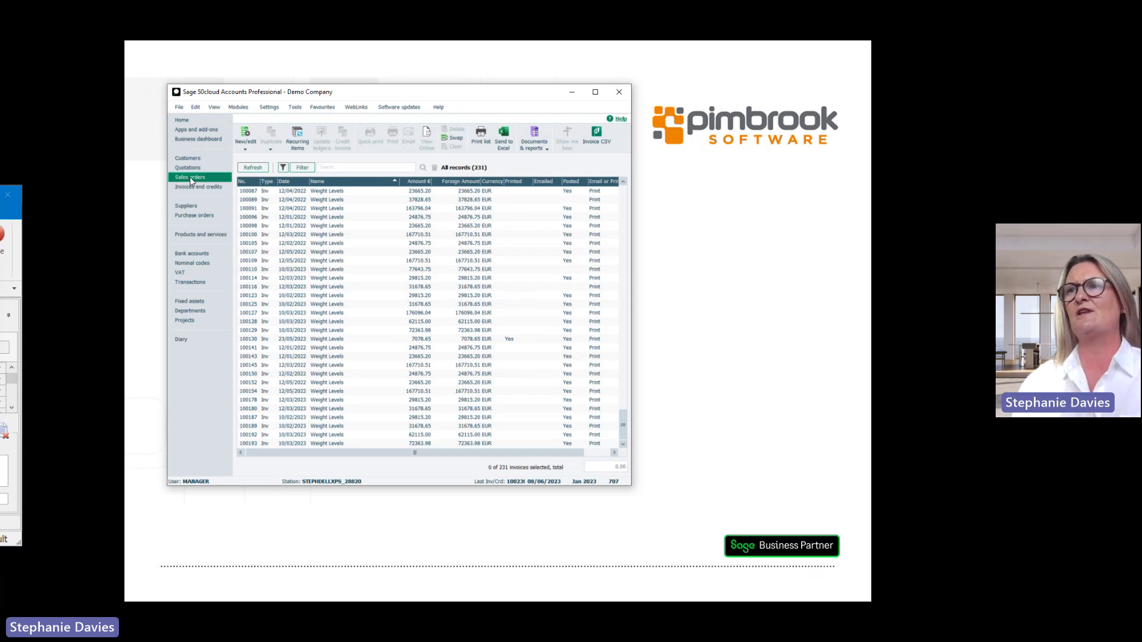
{"action": "left_click", "coordinate": [244, 141]}
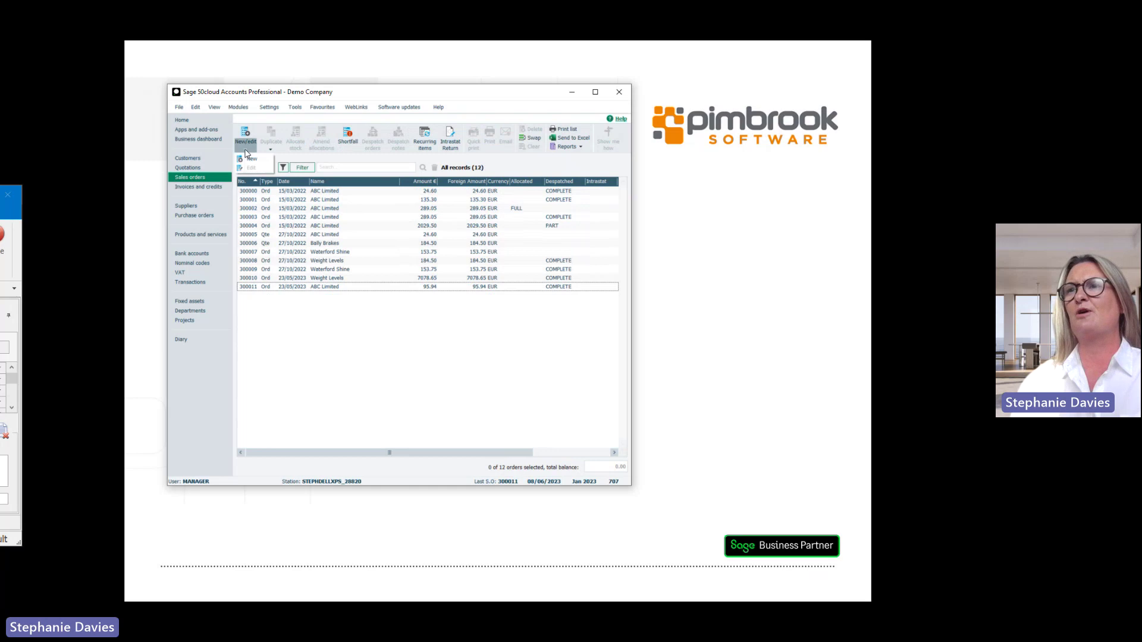
{"action": "left_click", "coordinate": [252, 158]}
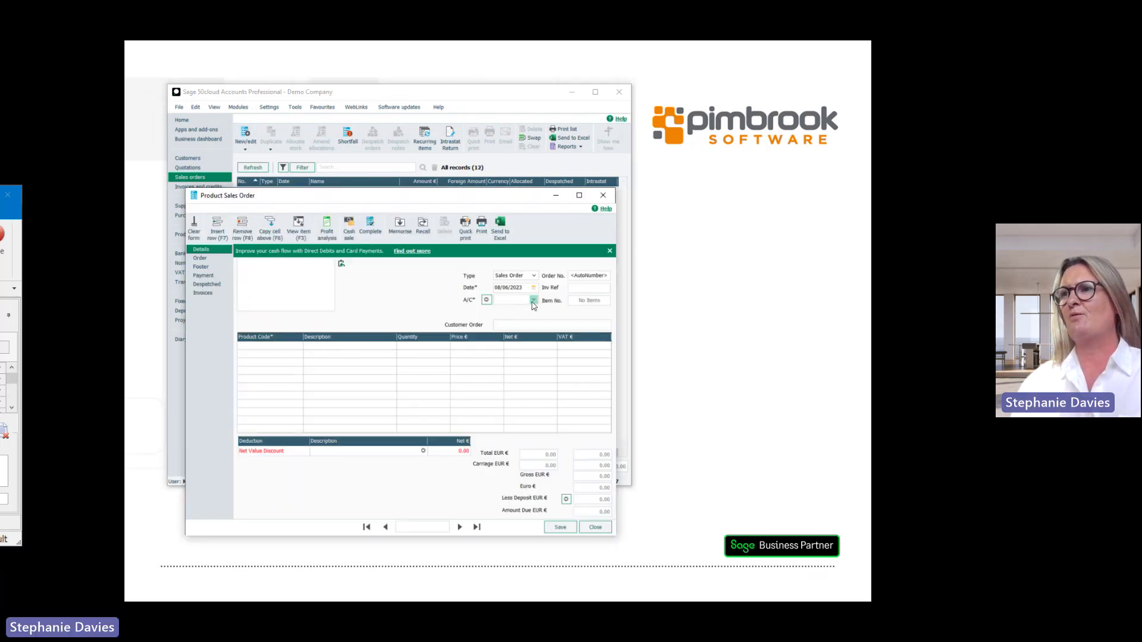
{"action": "left_click", "coordinate": [533, 301]}
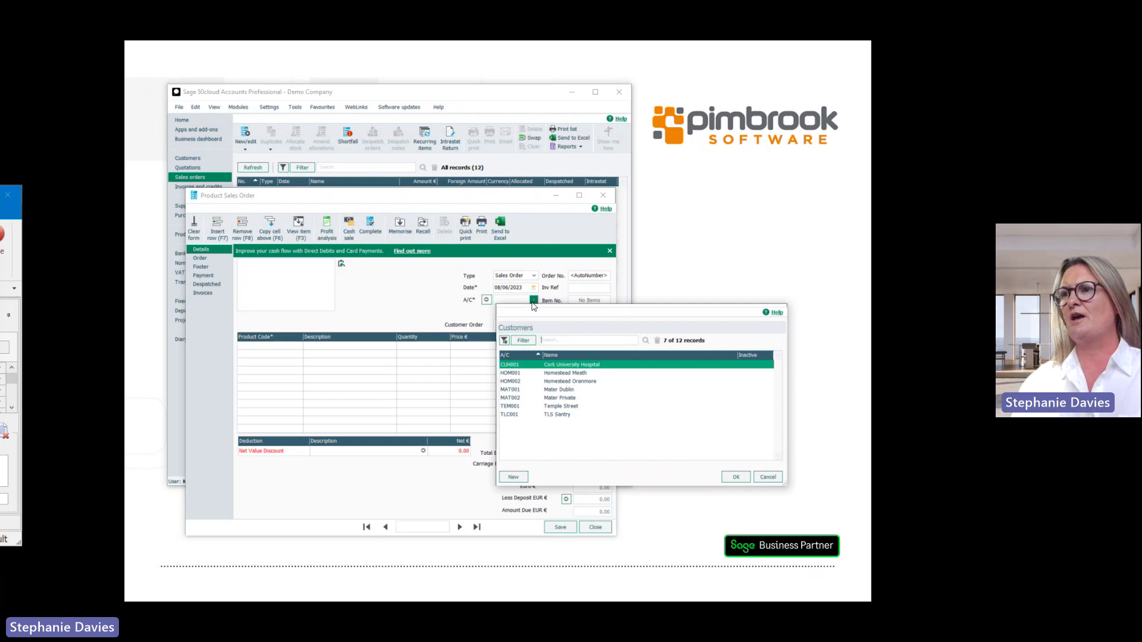
{"action": "double_click", "coordinate": [531, 366]}
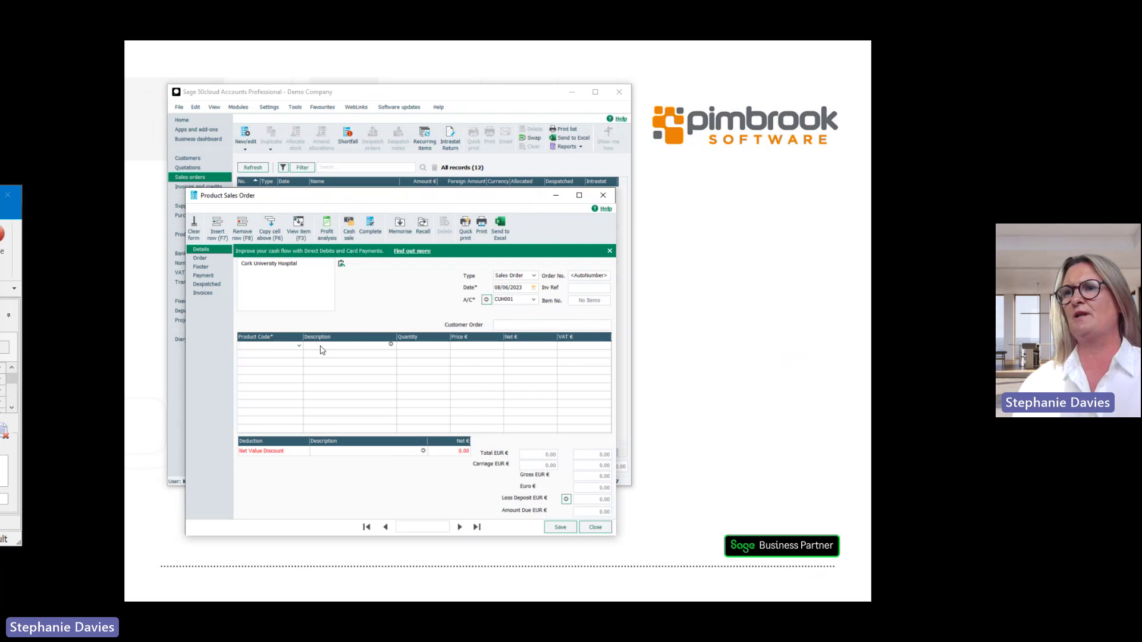
Add one WHEEL-CAR Car Transit Wheelchair to the sales order, review its item line details, and accept them.
{"action": "left_click", "coordinate": [299, 345]}
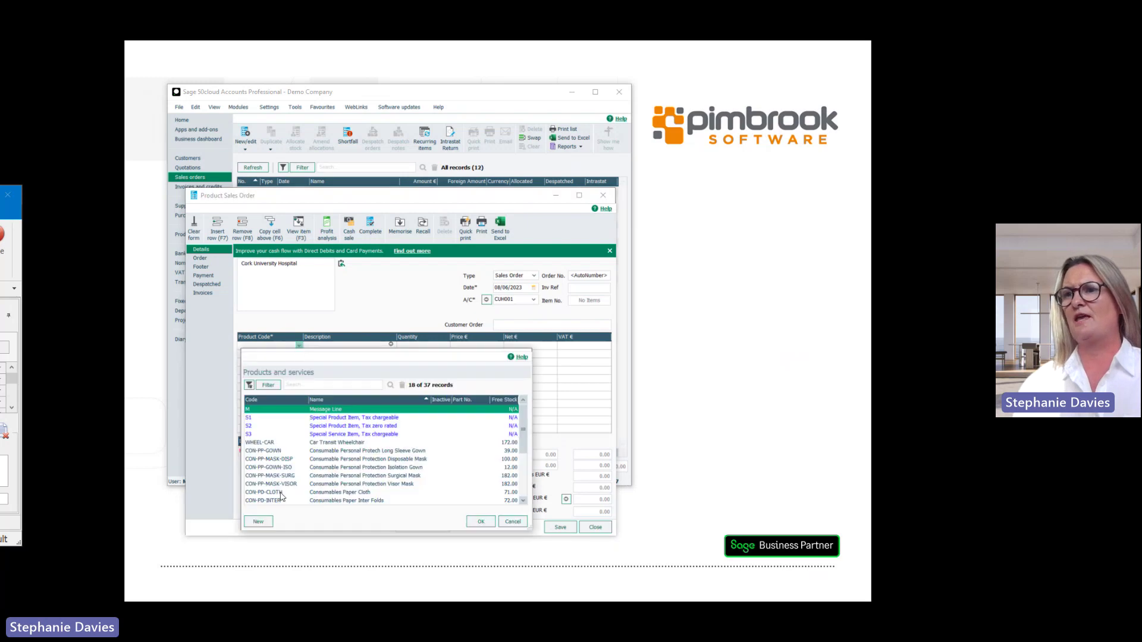
{"action": "double_click", "coordinate": [272, 443]}
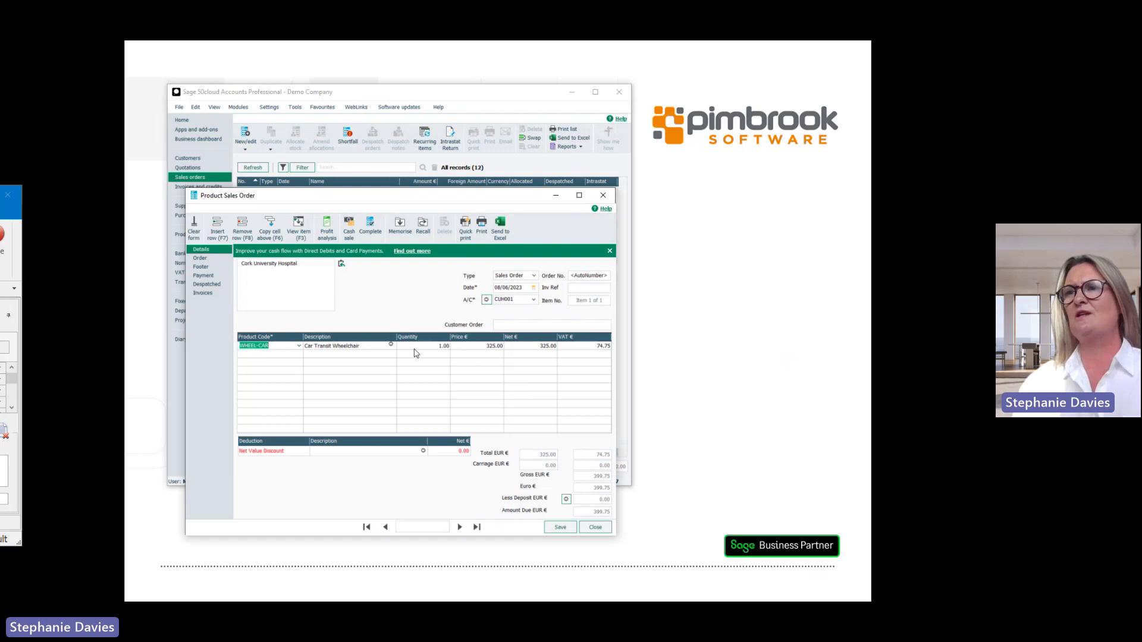
{"action": "left_click", "coordinate": [392, 345]}
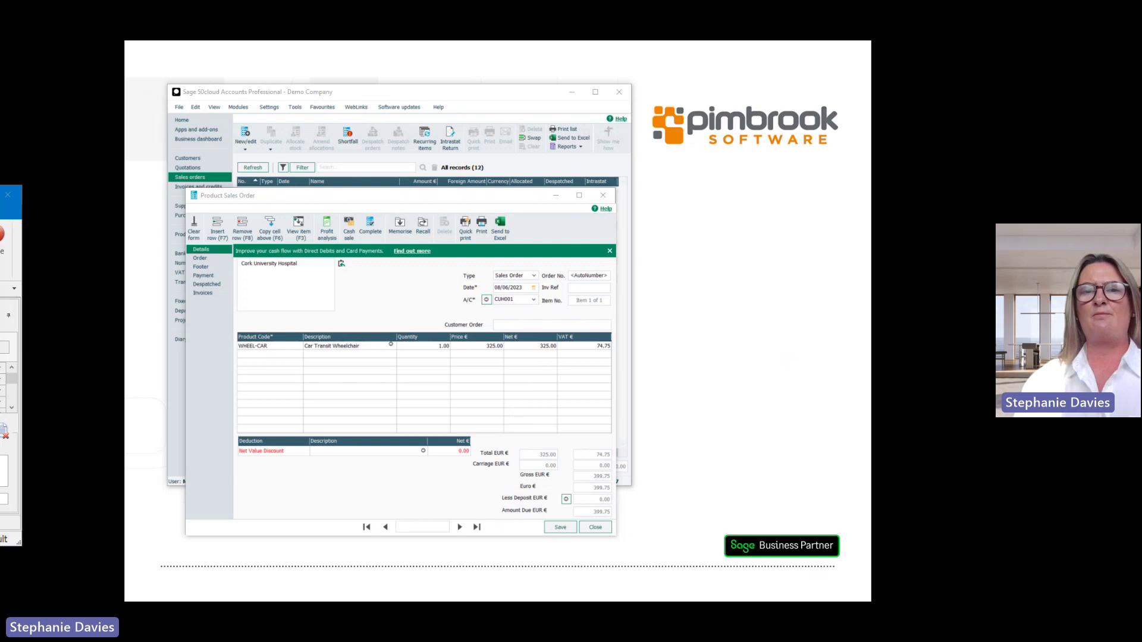
{"action": "left_click_drag", "start_coordinate": [0, 264], "coordinate": [252, 215]}
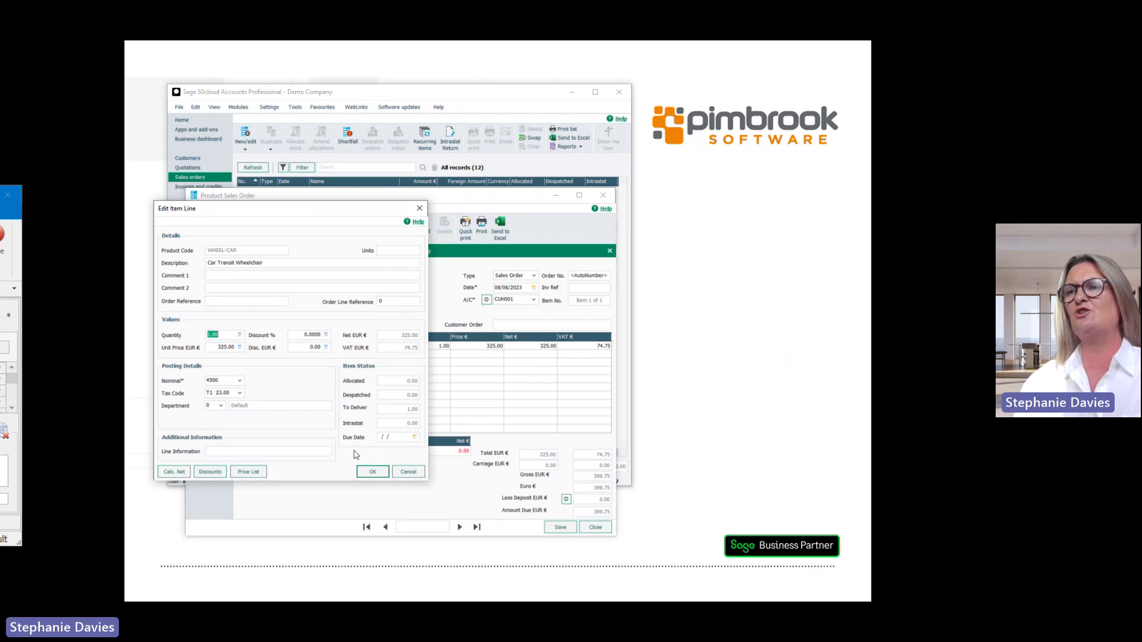
{"action": "left_click", "coordinate": [370, 472]}
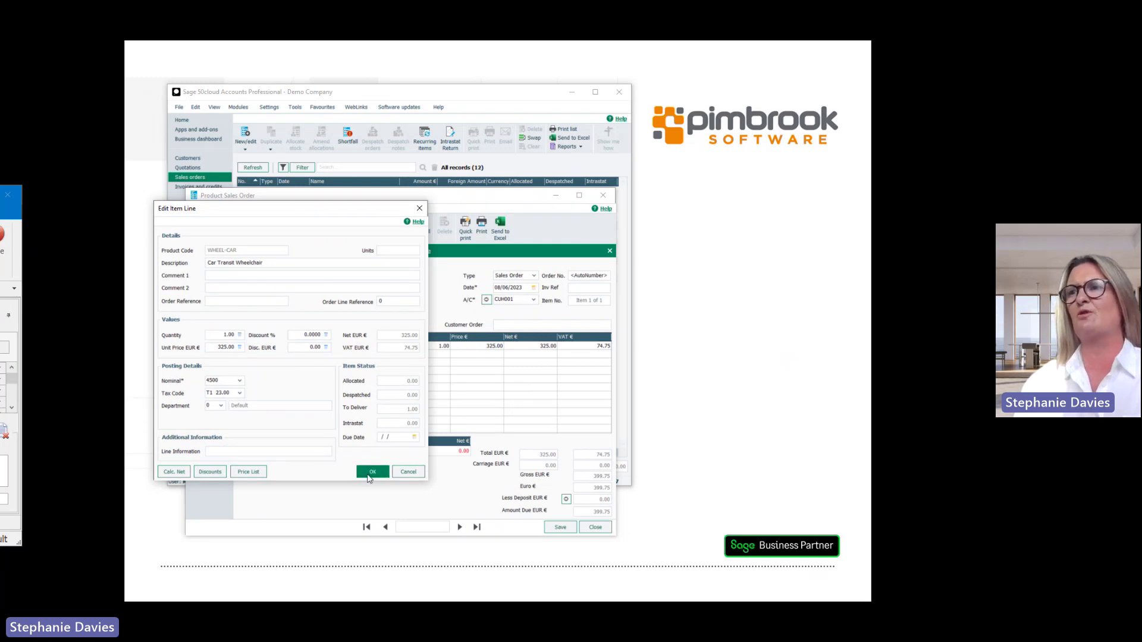
Save the sales order with stock allocated now, close the blank form, and select the Cork University Hospital order in the list.
{"action": "left_click", "coordinate": [560, 528]}
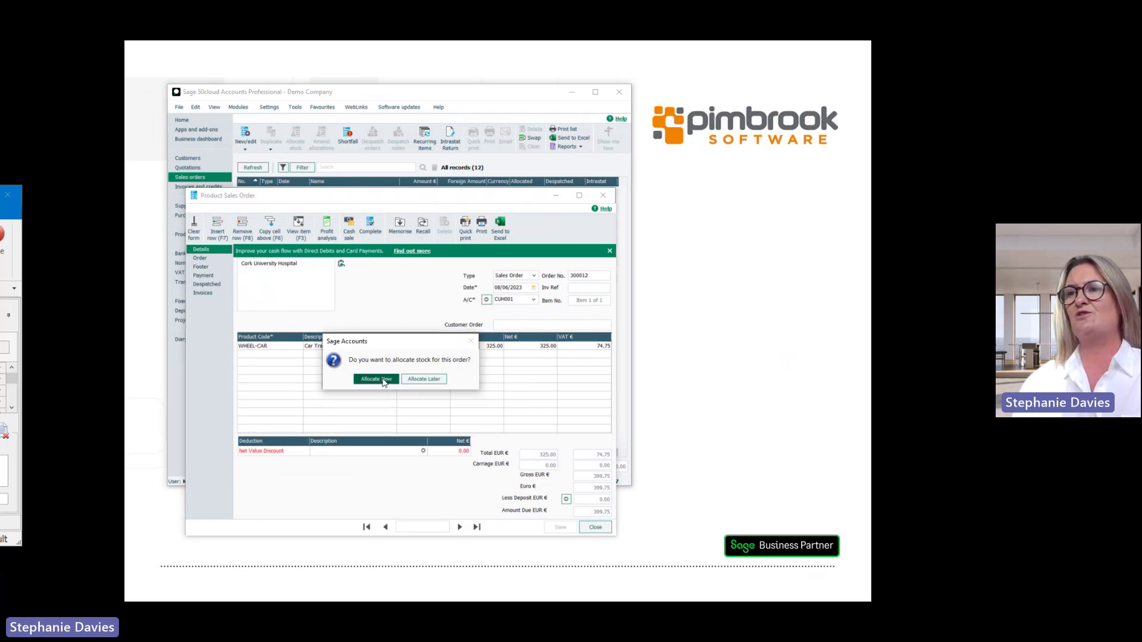
{"action": "left_click", "coordinate": [376, 379]}
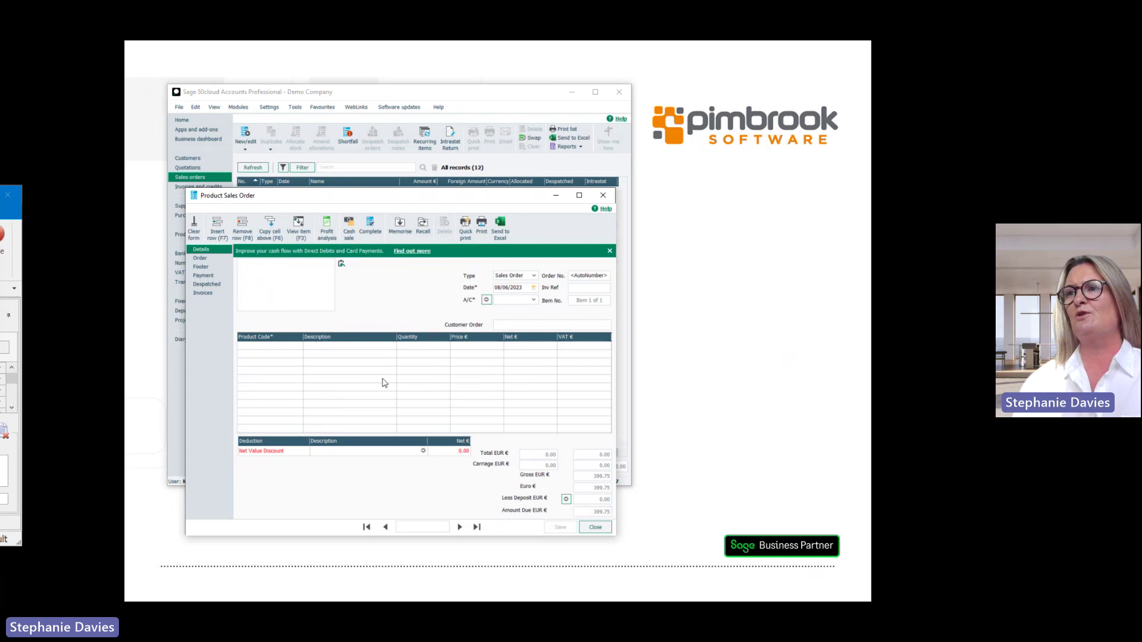
{"action": "left_click", "coordinate": [603, 195]}
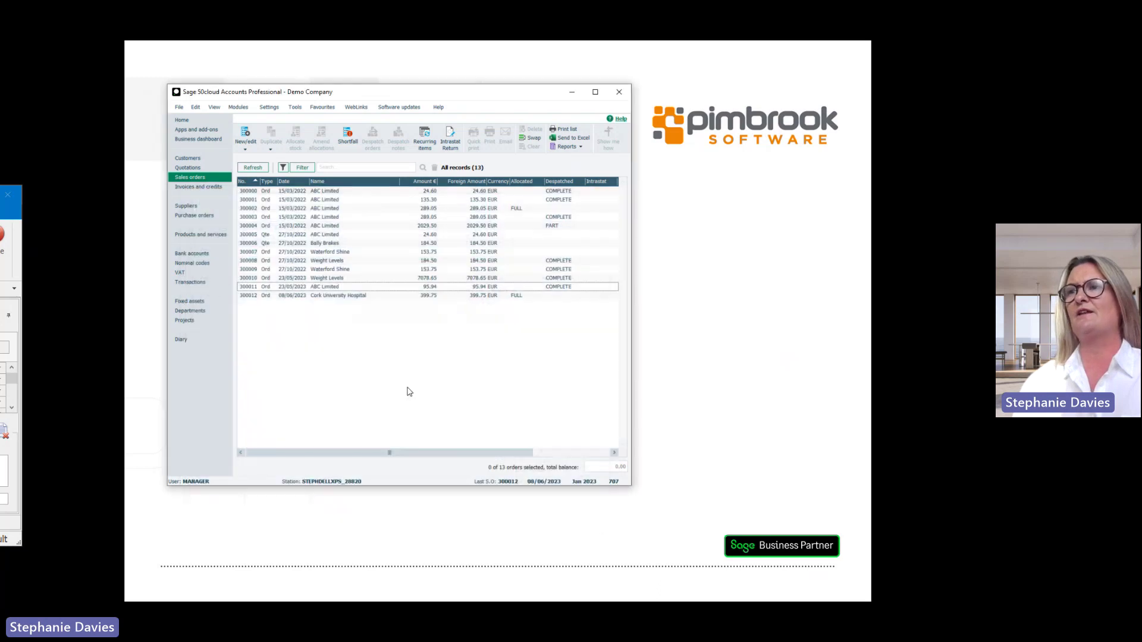
{"action": "left_click", "coordinate": [346, 296]}
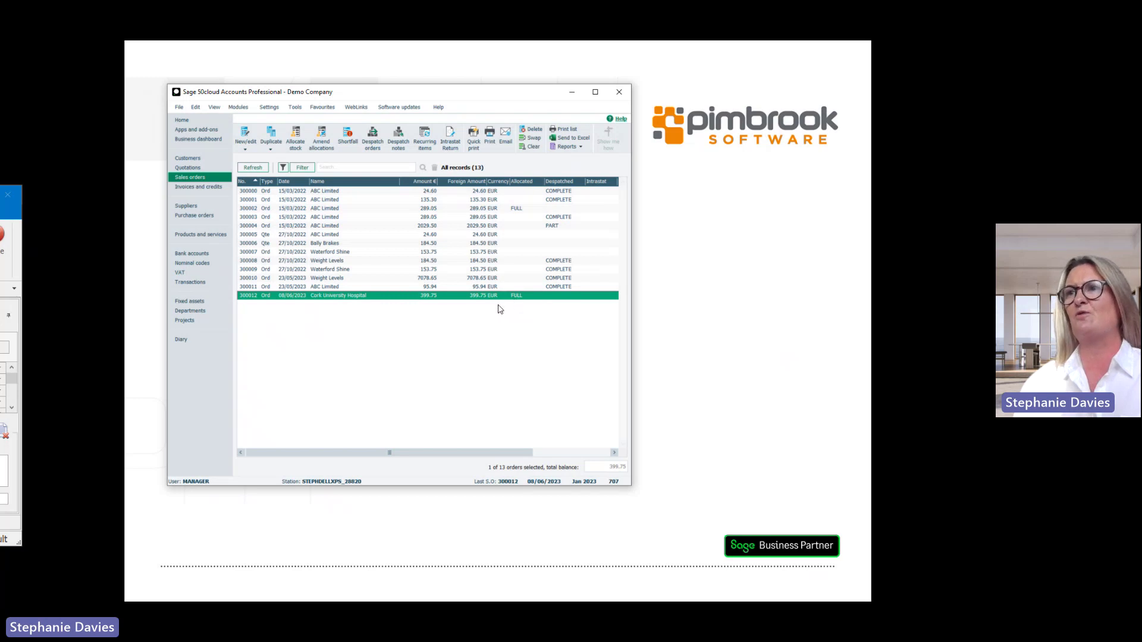
Despatch the selected Cork University Hospital order, creating the invoice details and updating stock, and postpone printing the delivery note.
{"action": "left_click", "coordinate": [374, 140]}
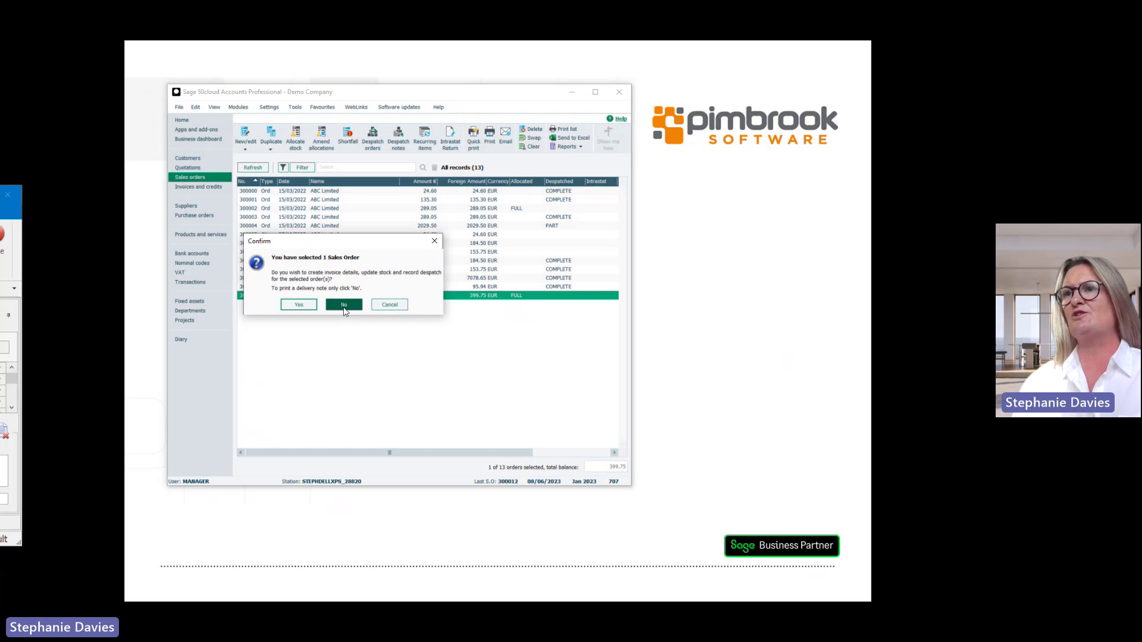
{"action": "left_click", "coordinate": [307, 305]}
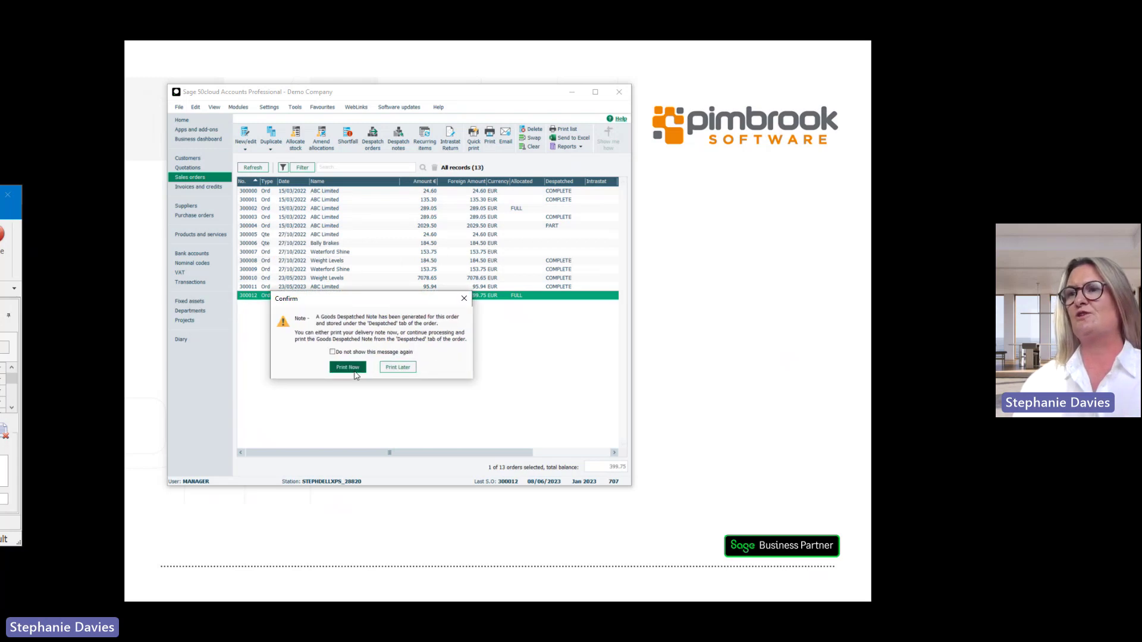
{"action": "left_click", "coordinate": [399, 367]}
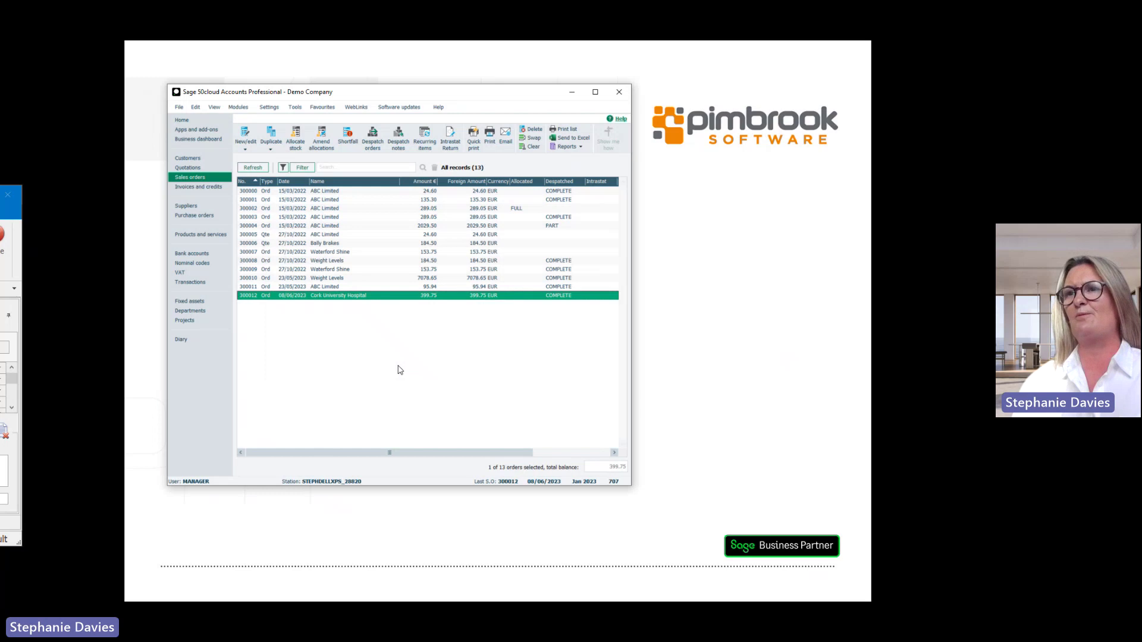
Show the invoices and credits list, sort it by number in descending order, and select the newest Cork University Hospital invoice.
{"action": "left_click", "coordinate": [192, 189]}
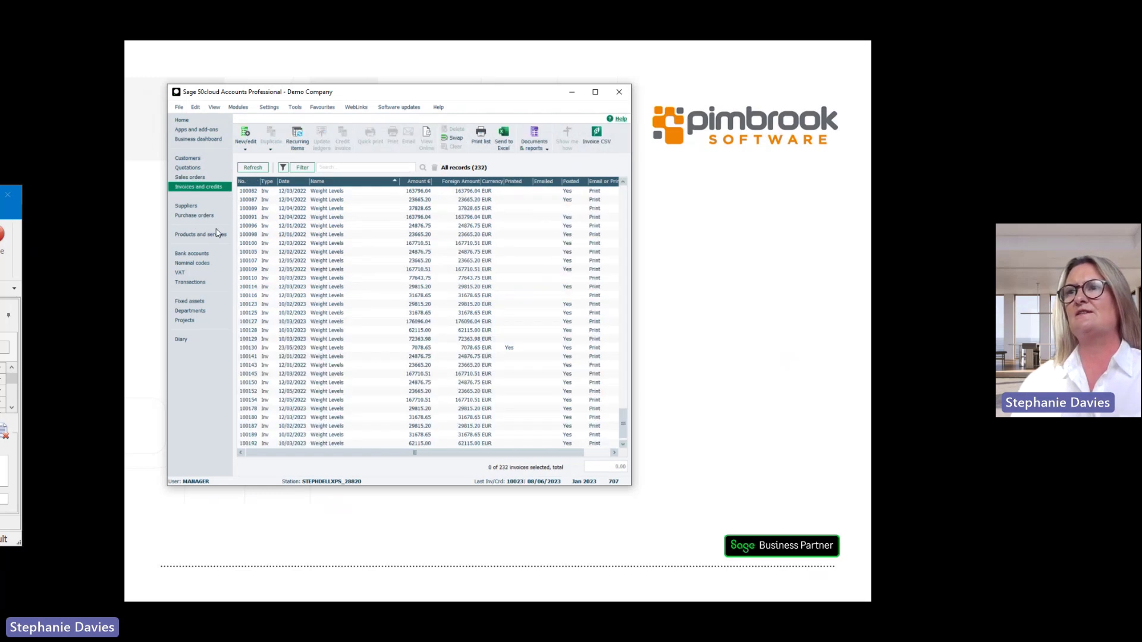
{"action": "left_click", "coordinate": [245, 181]}
{"action": "left_click", "coordinate": [245, 181]}
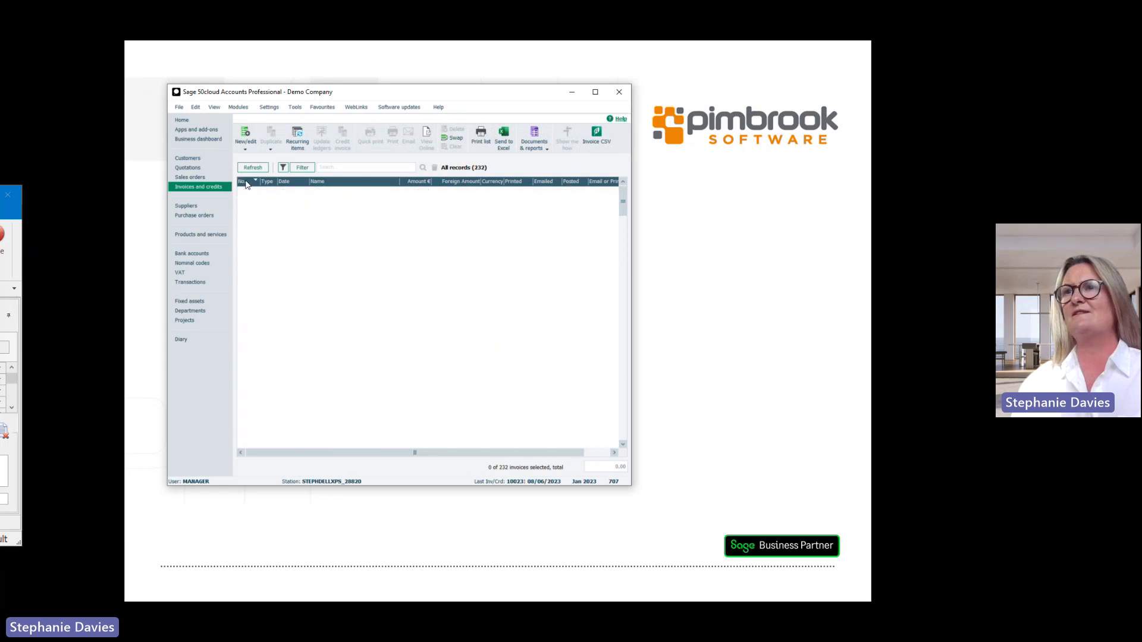
{"action": "left_click", "coordinate": [265, 192]}
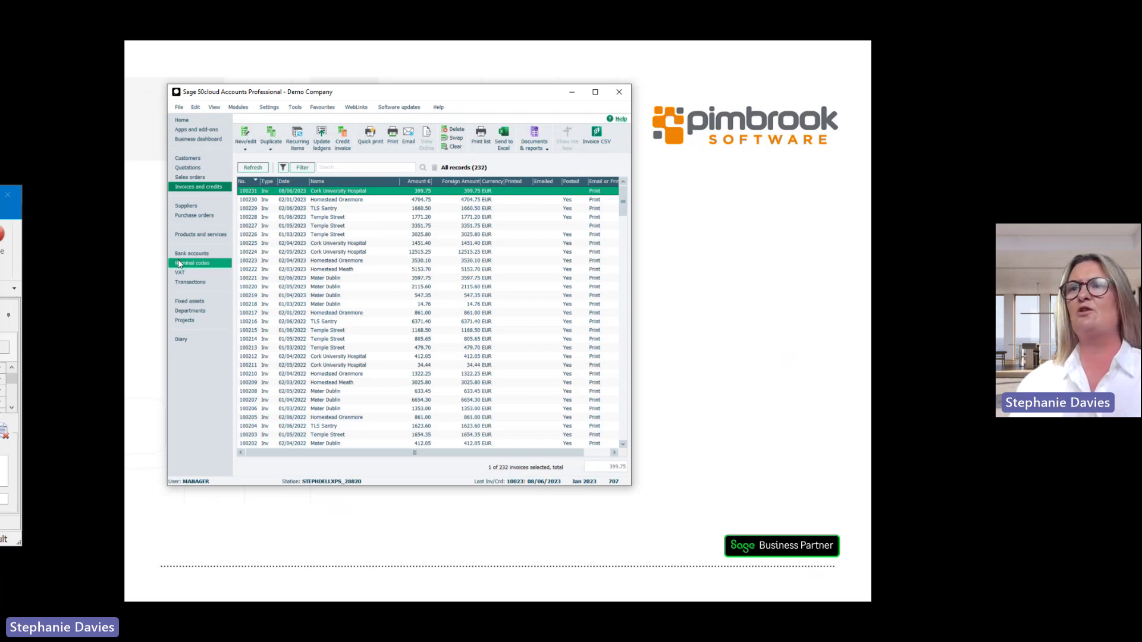
Show the nominal codes and open the Medical COA chart of accounts for editing.
{"action": "left_click", "coordinate": [197, 265]}
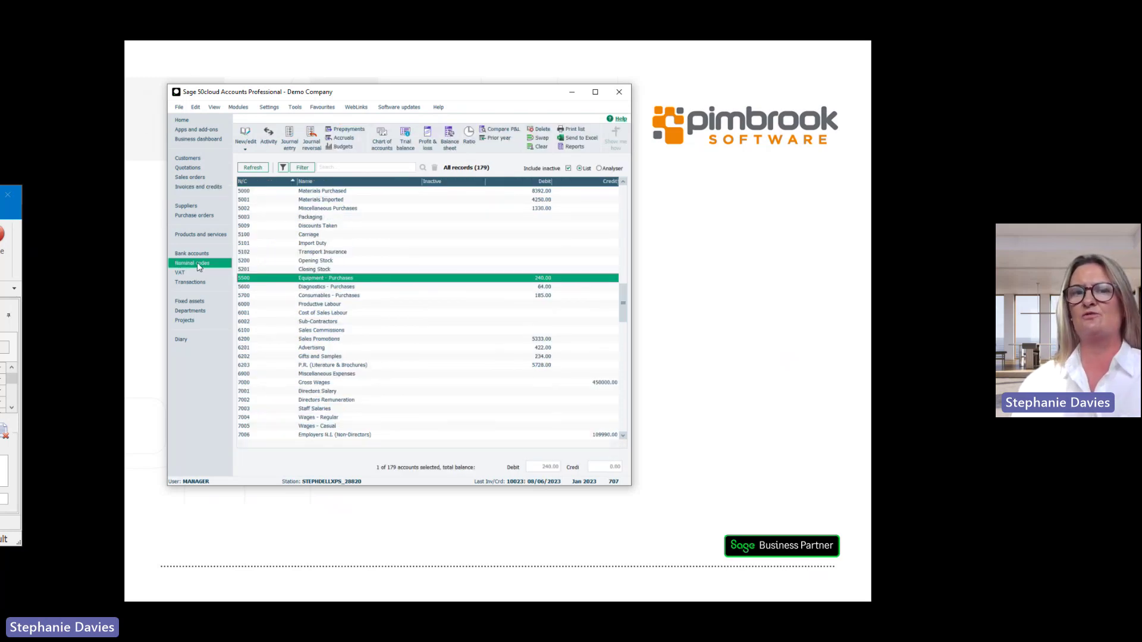
{"action": "left_click", "coordinate": [383, 140]}
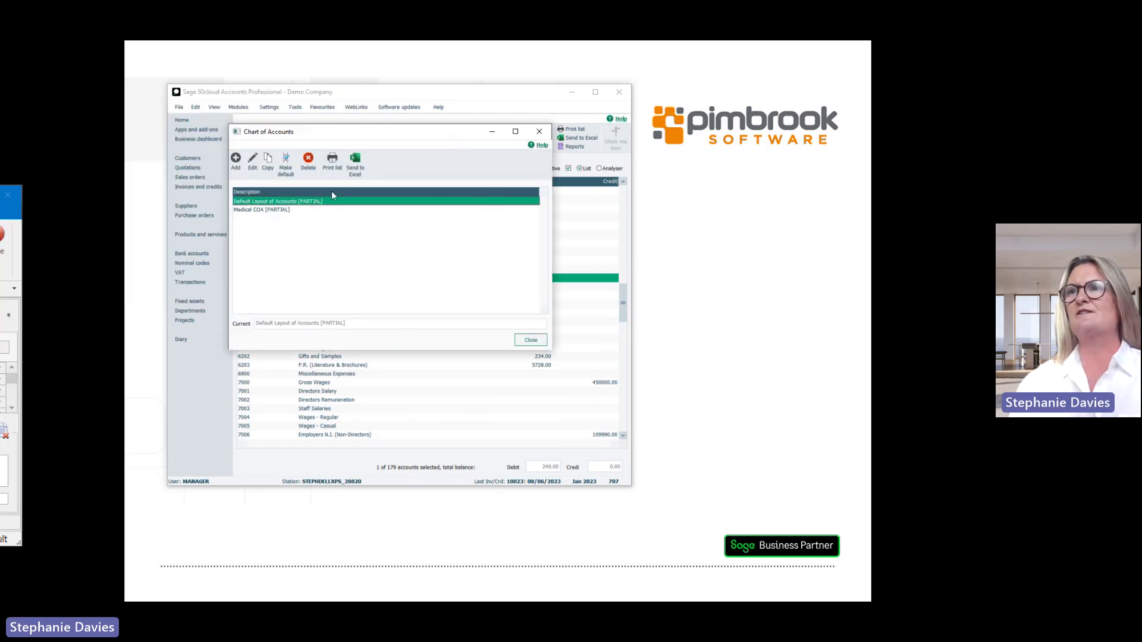
{"action": "left_click", "coordinate": [247, 210]}
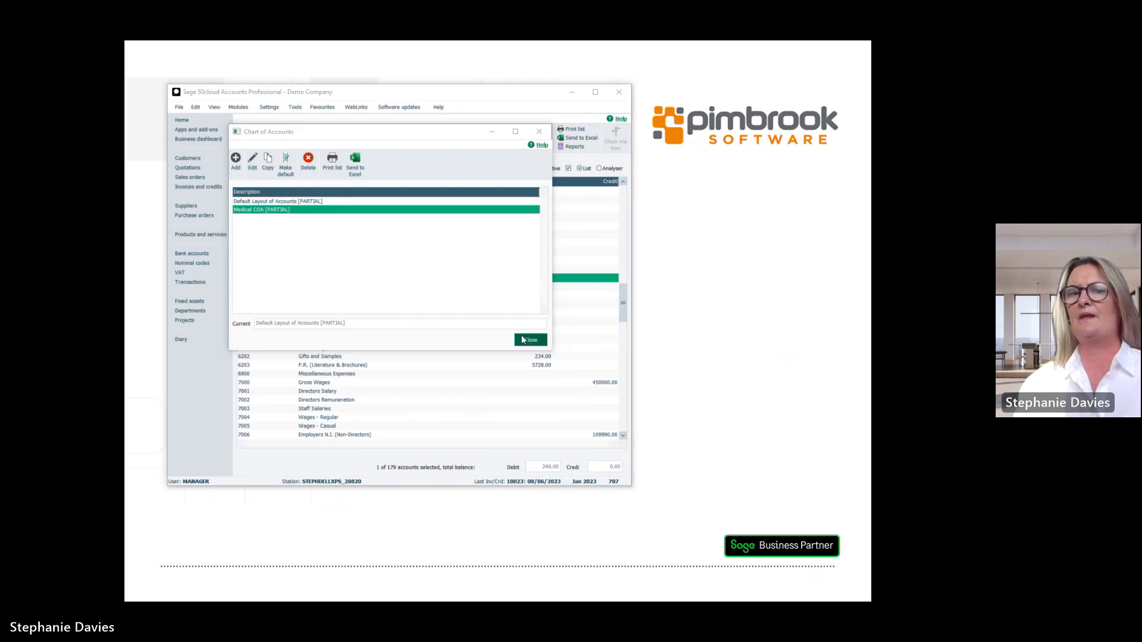
{"action": "left_click_drag", "start_coordinate": [0, 138], "coordinate": [492, 138]}
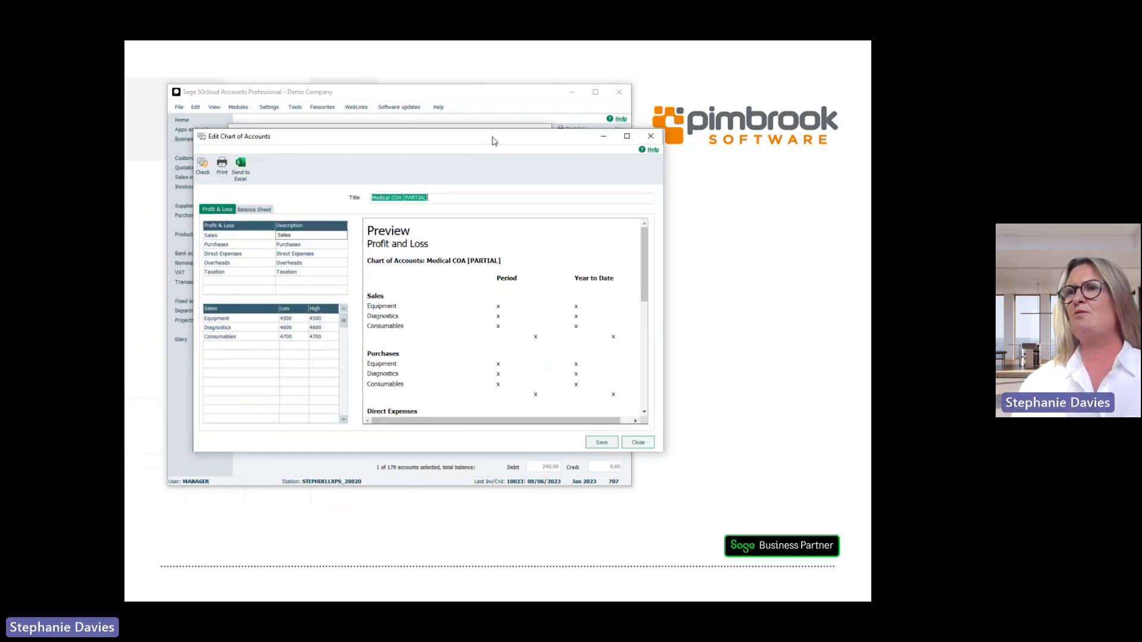
Examine the Sales, Purchases and Overheads categories of the Medical COA layout, and close both chart of accounts windows.
{"action": "left_click", "coordinate": [299, 235]}
{"action": "left_click", "coordinate": [239, 318]}
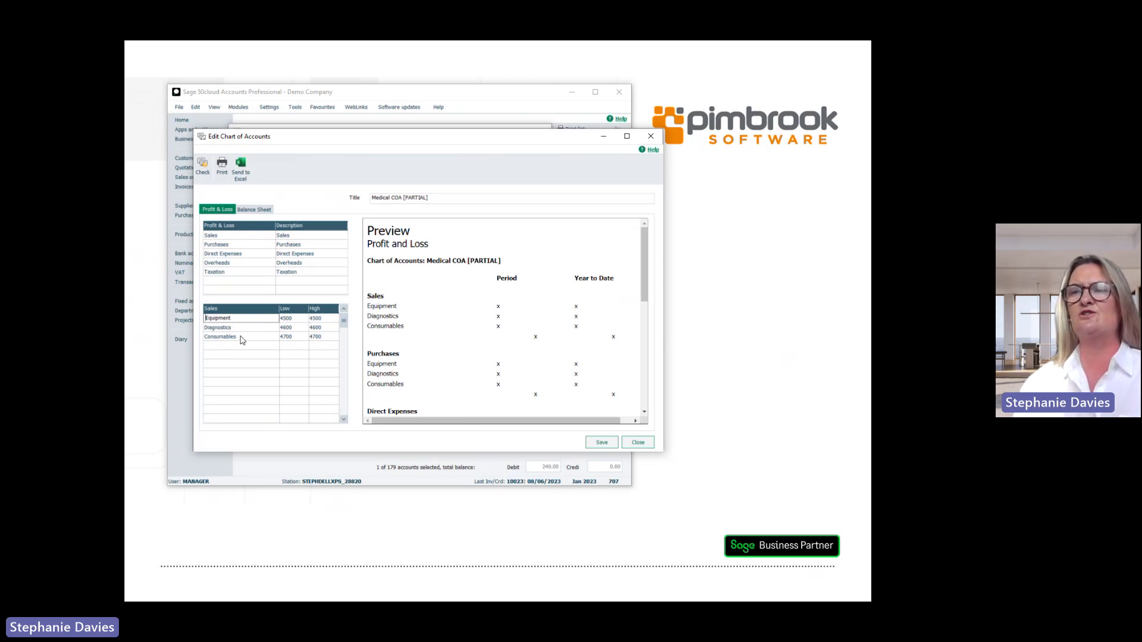
{"action": "left_click", "coordinate": [311, 248]}
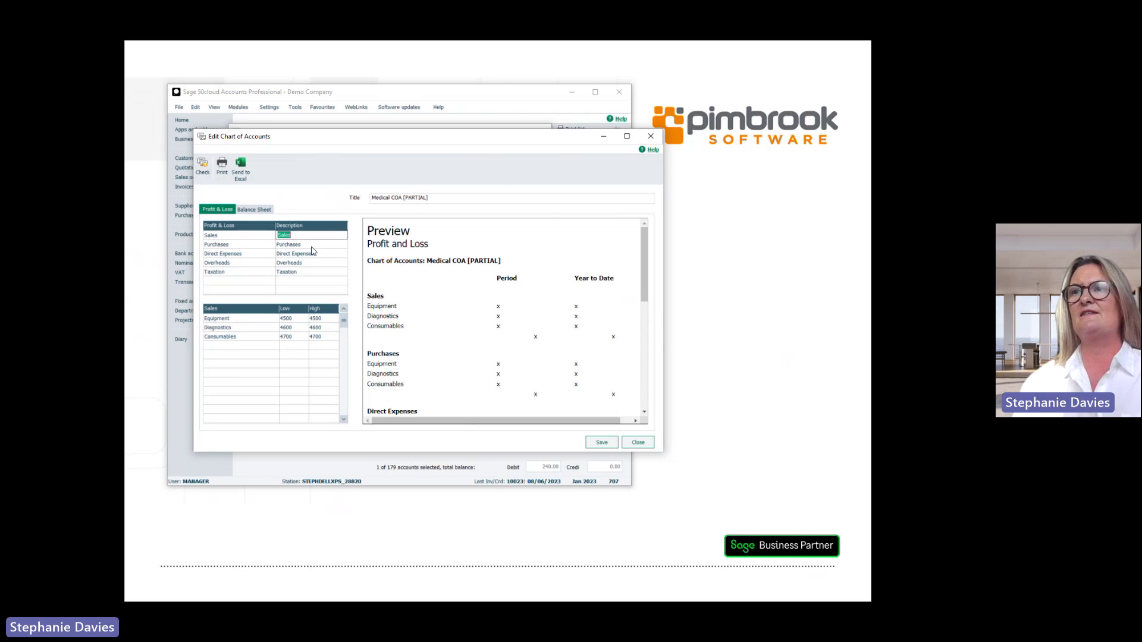
{"action": "left_click", "coordinate": [310, 245]}
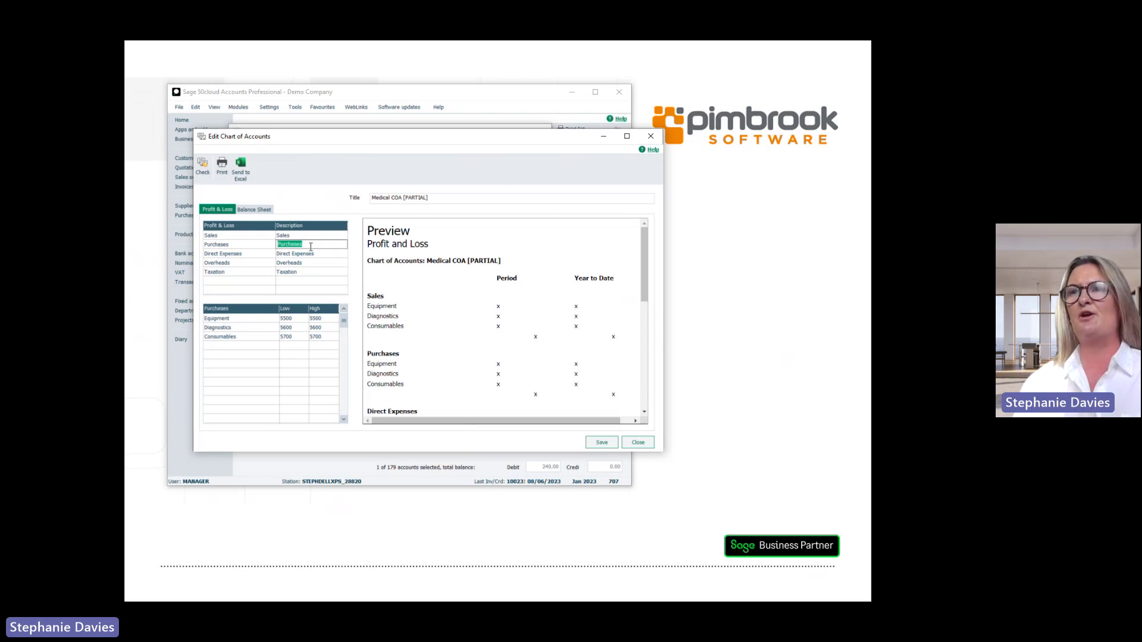
{"action": "left_click", "coordinate": [302, 263]}
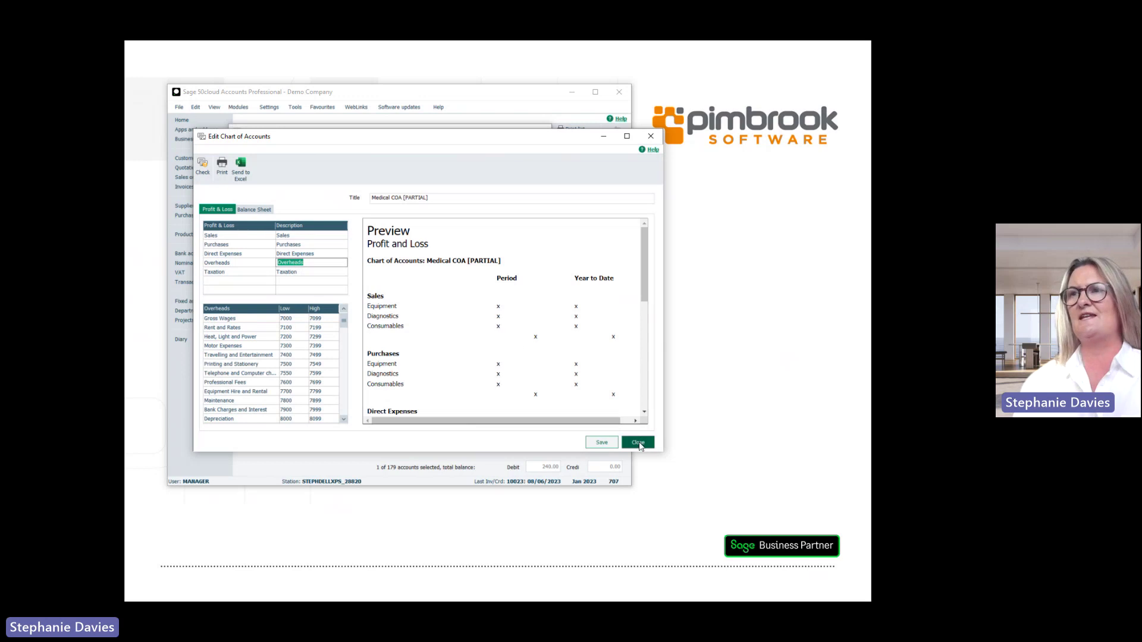
{"action": "left_click", "coordinate": [638, 444]}
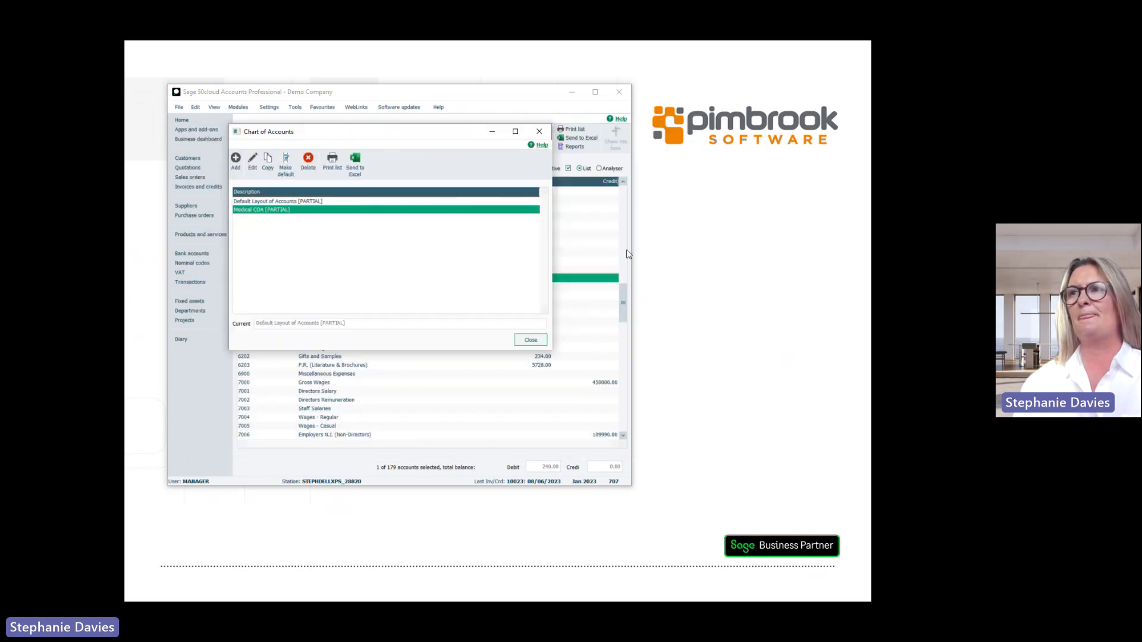
{"action": "left_click", "coordinate": [539, 132]}
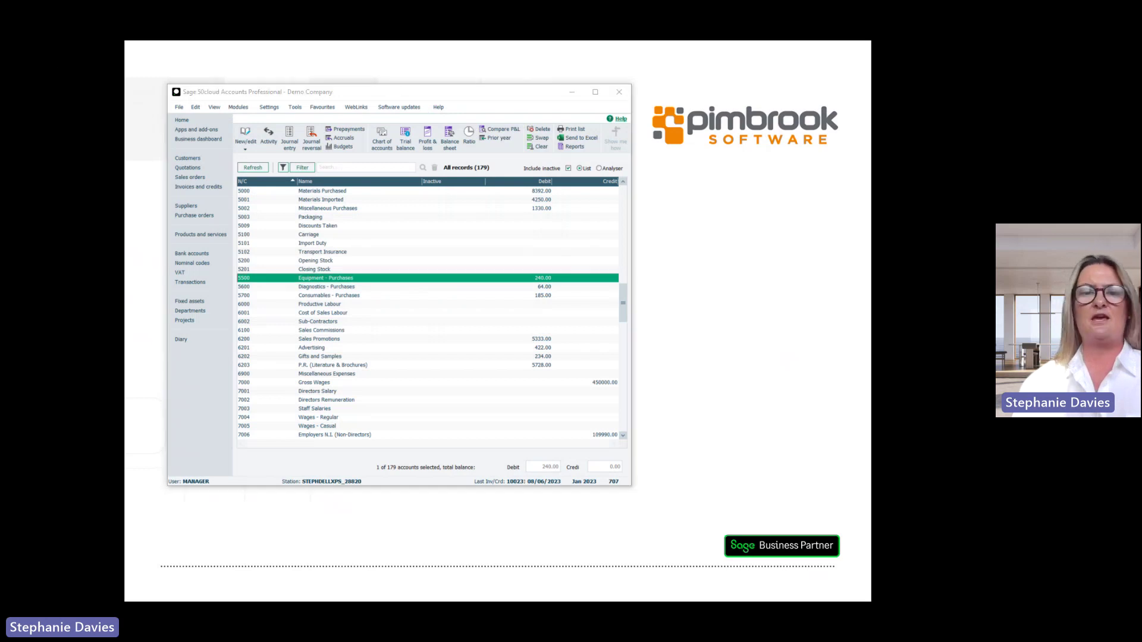
Switch to AccountsMate Console, show the Nominal Analysis with the Profit & Loss layout, and maximize the window.
{"action": "left_click_drag", "start_coordinate": [0, 165], "coordinate": [441, 89]}
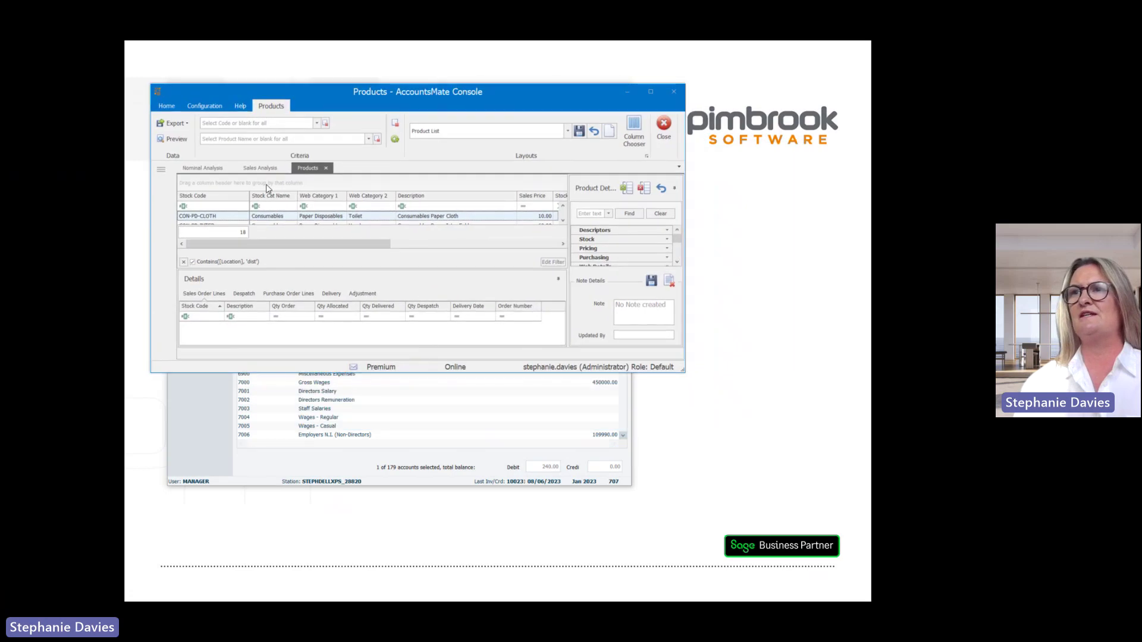
{"action": "left_click", "coordinate": [203, 167]}
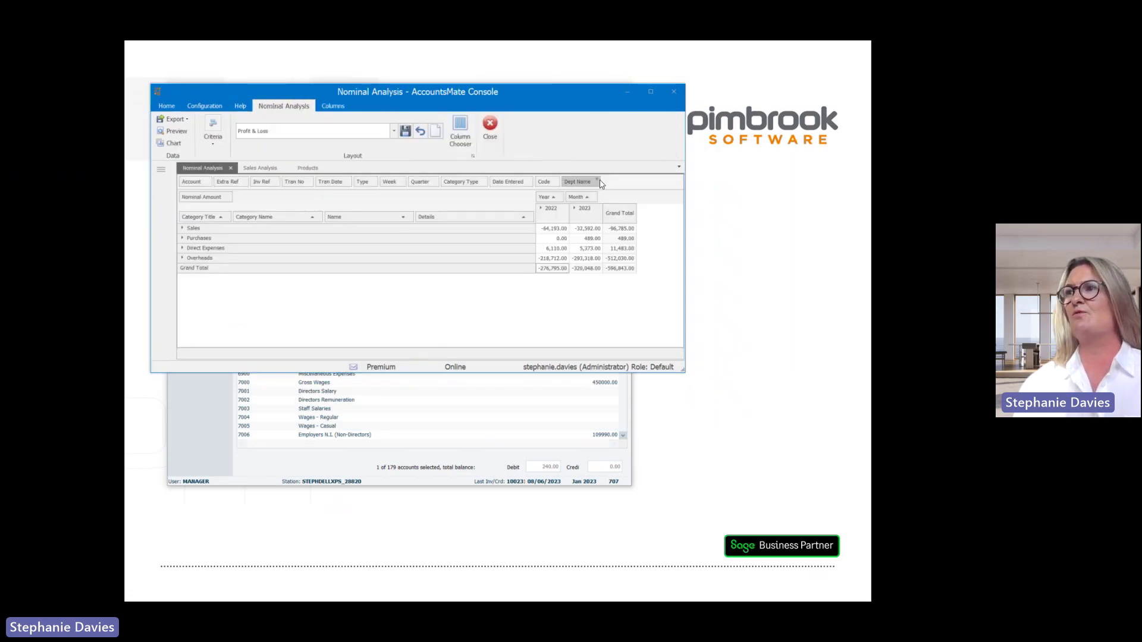
{"action": "left_click", "coordinate": [650, 93]}
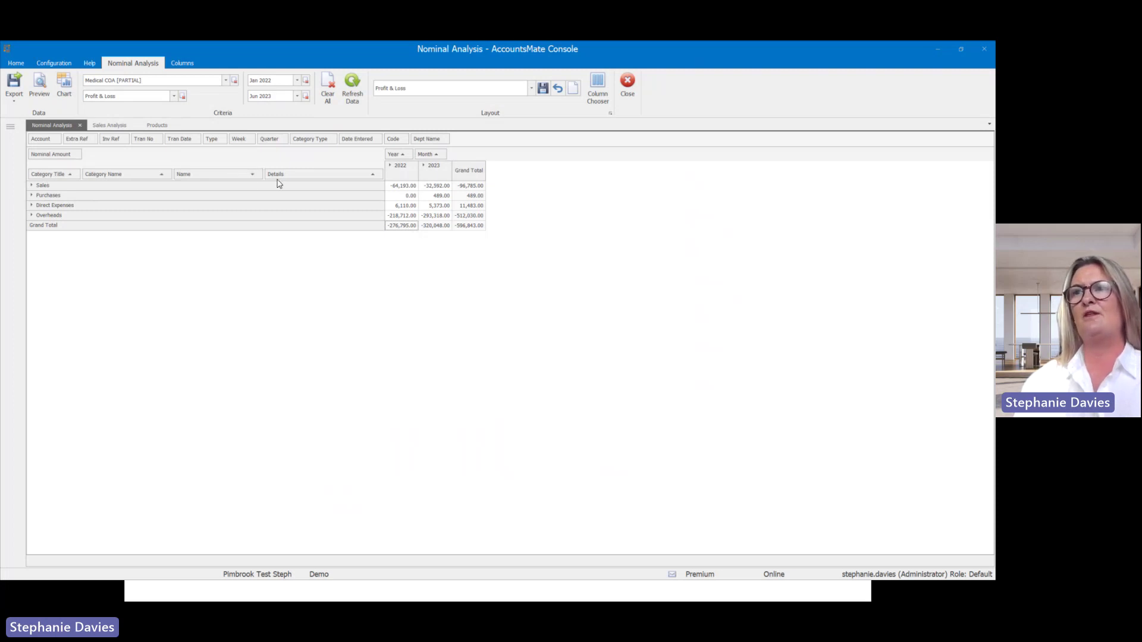
Expand Sales into its Equipment, Diagnostics and Consumables nominal accounts, and break the Equipment account down to product details.
{"action": "left_click", "coordinate": [32, 186]}
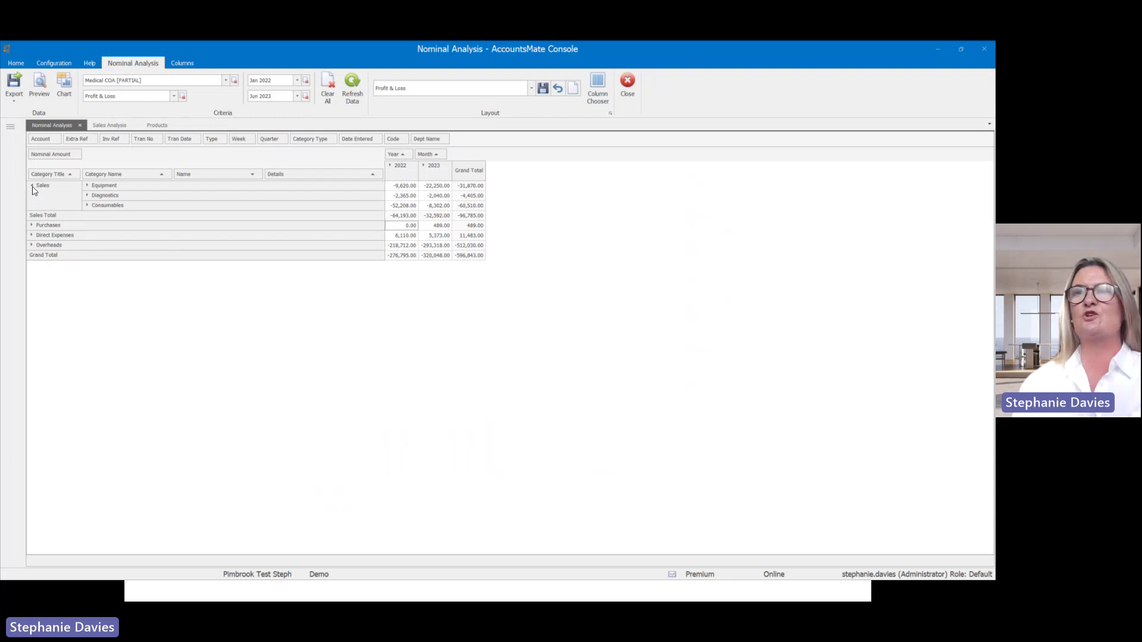
{"action": "left_click", "coordinate": [87, 186]}
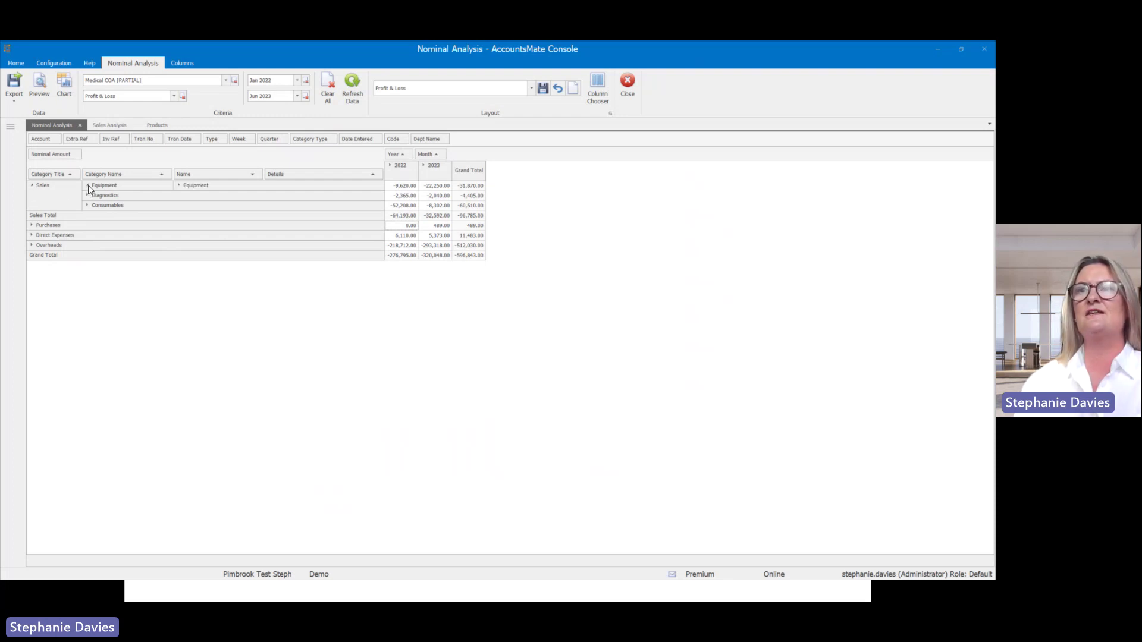
{"action": "left_click", "coordinate": [87, 195]}
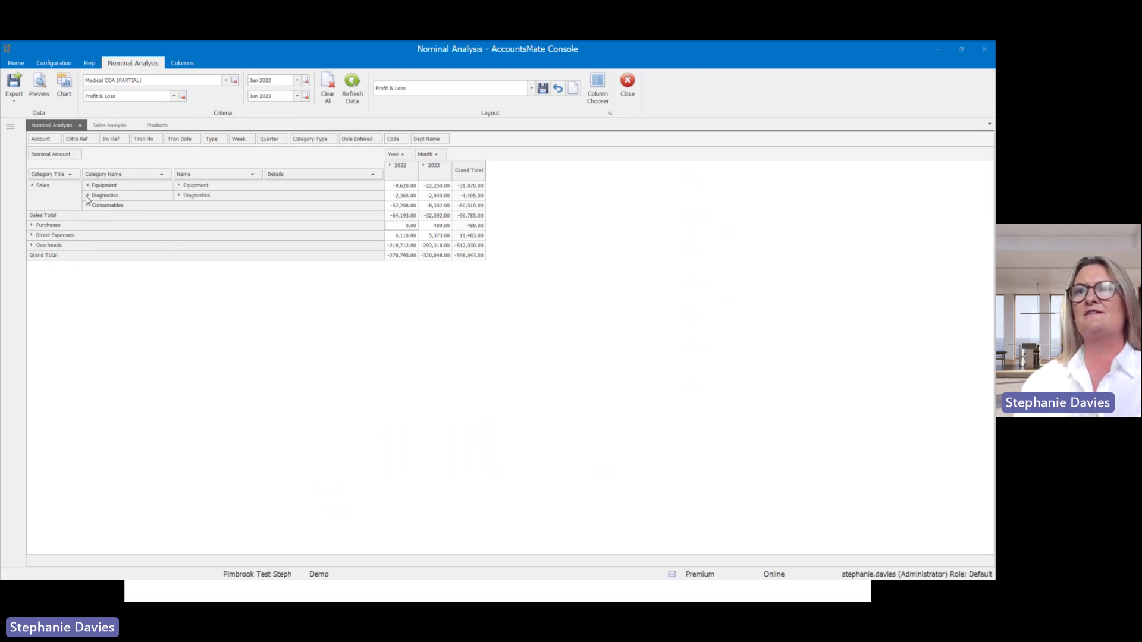
{"action": "left_click", "coordinate": [87, 205]}
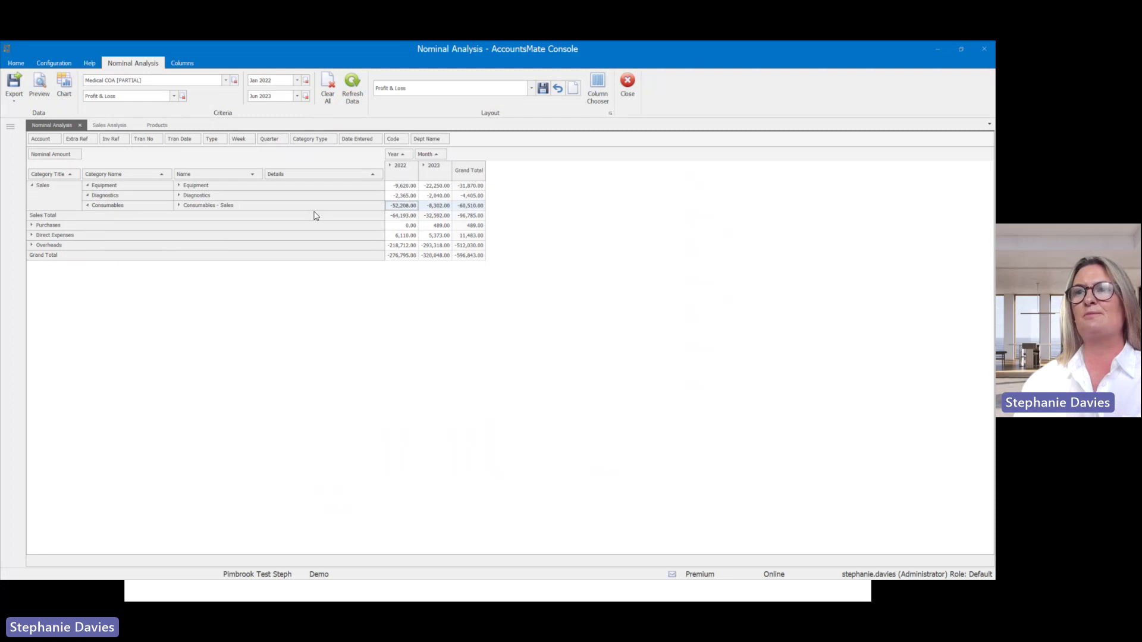
{"action": "left_click", "coordinate": [180, 186]}
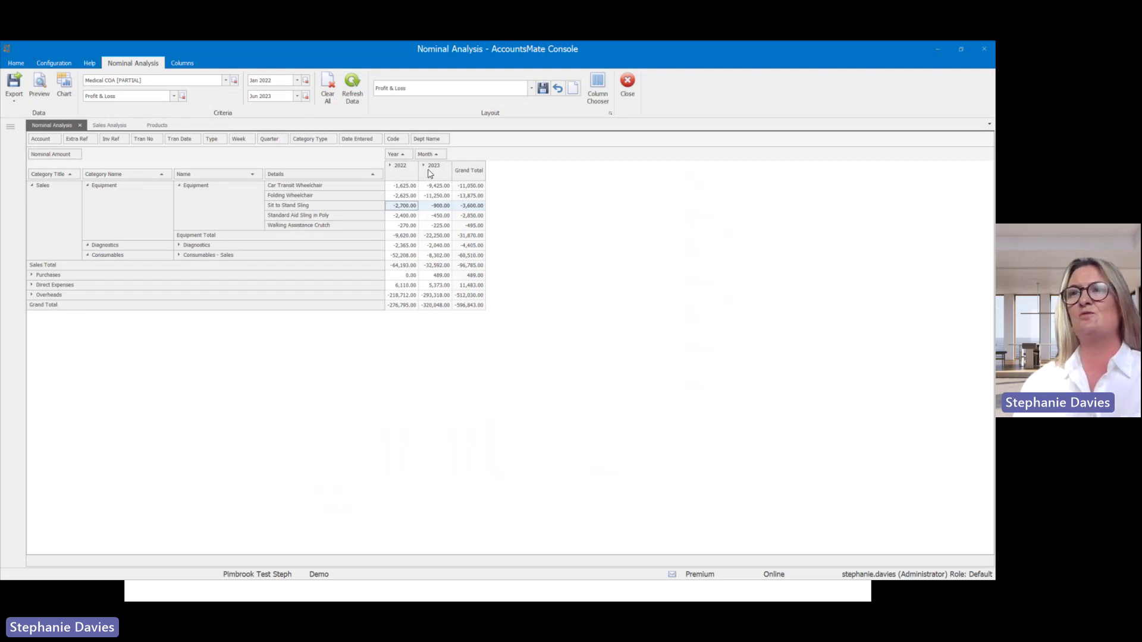
Expand the 2022 and 2023 columns to show the monthly figures.
{"action": "left_click", "coordinate": [391, 166]}
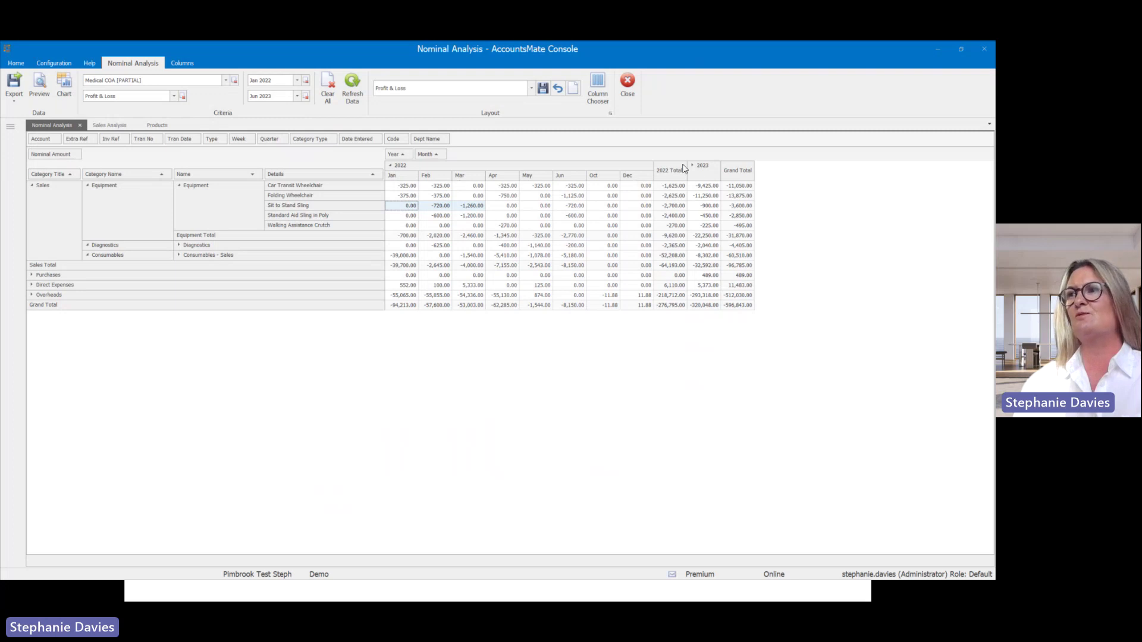
{"action": "left_click", "coordinate": [264, 80]}
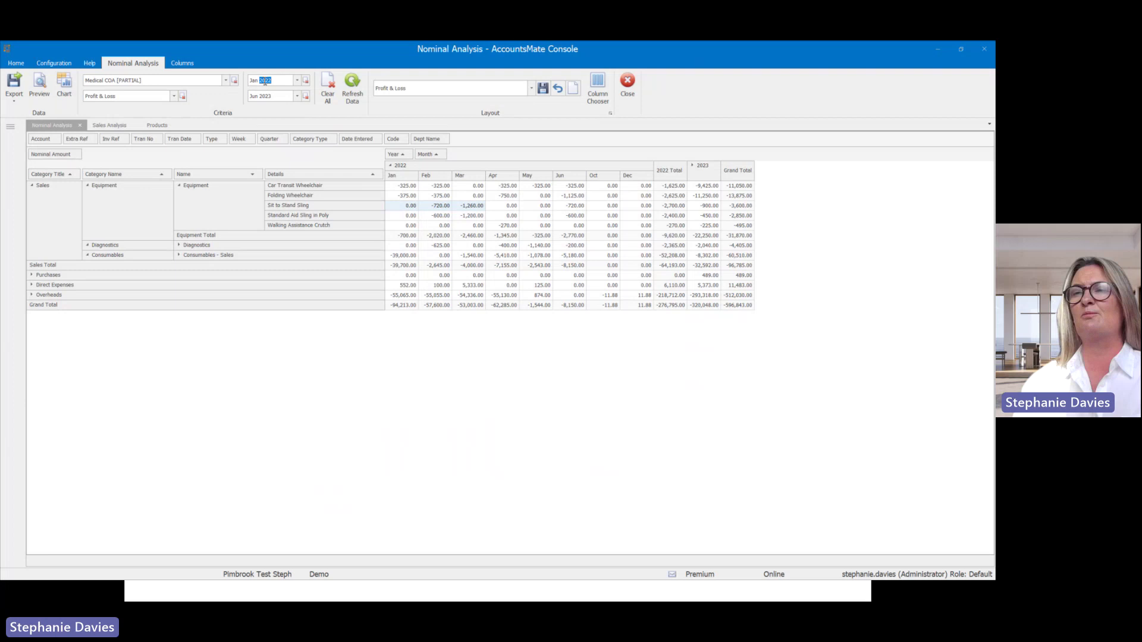
{"action": "left_click", "coordinate": [693, 167]}
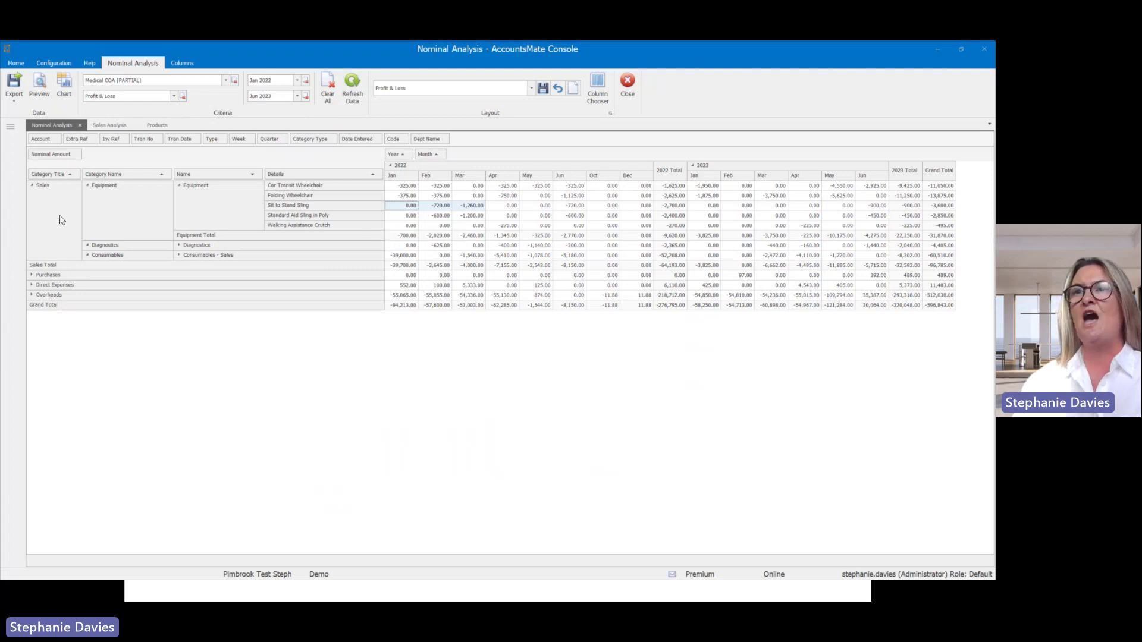
Expand all category titles and all category names down to their nominal account names.
{"action": "right_click", "coordinate": [32, 186]}
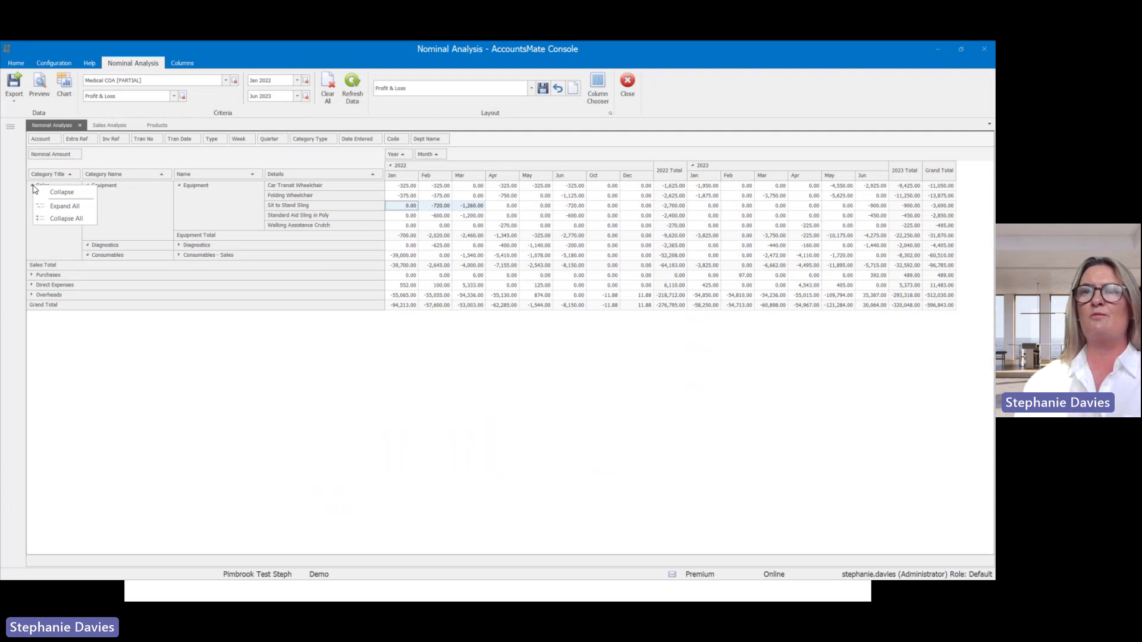
{"action": "left_click", "coordinate": [65, 208]}
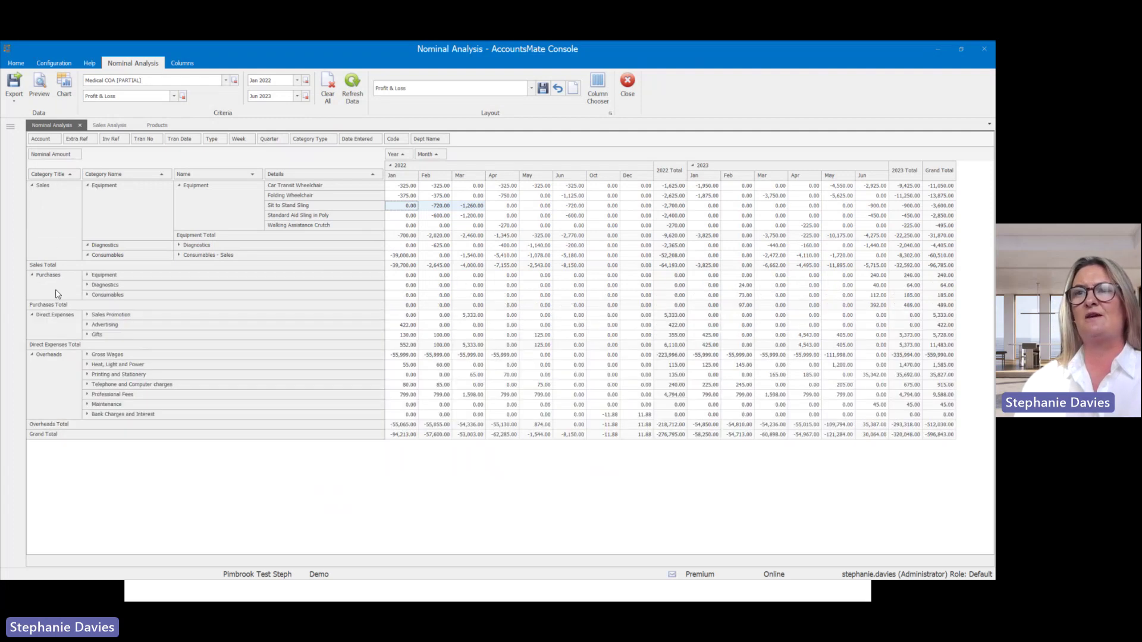
{"action": "right_click", "coordinate": [87, 190]}
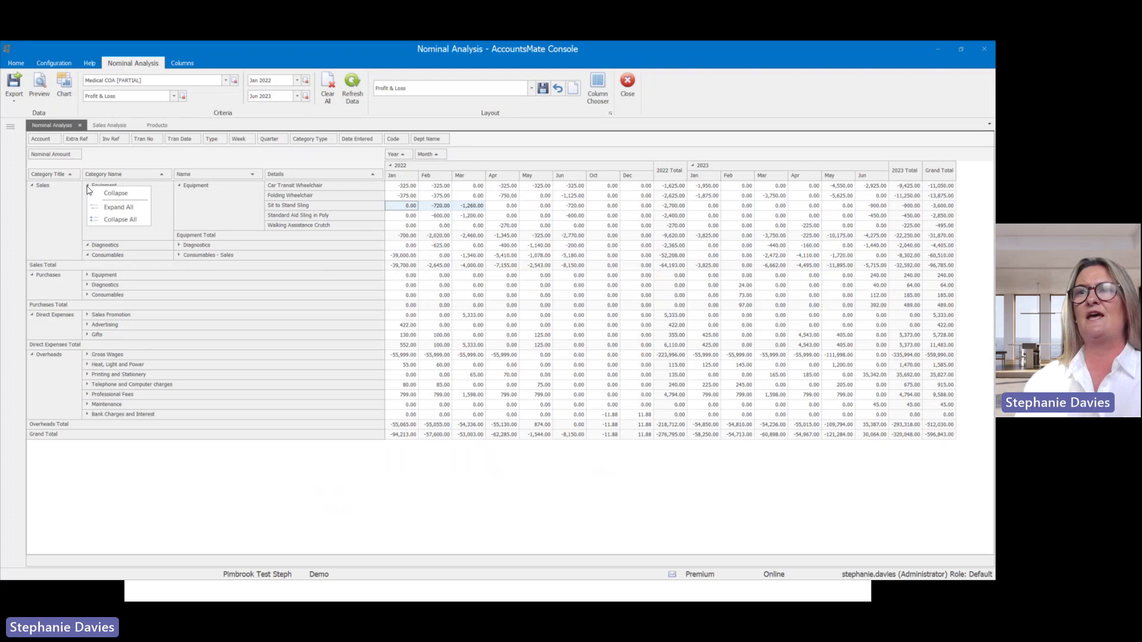
{"action": "left_click", "coordinate": [110, 214]}
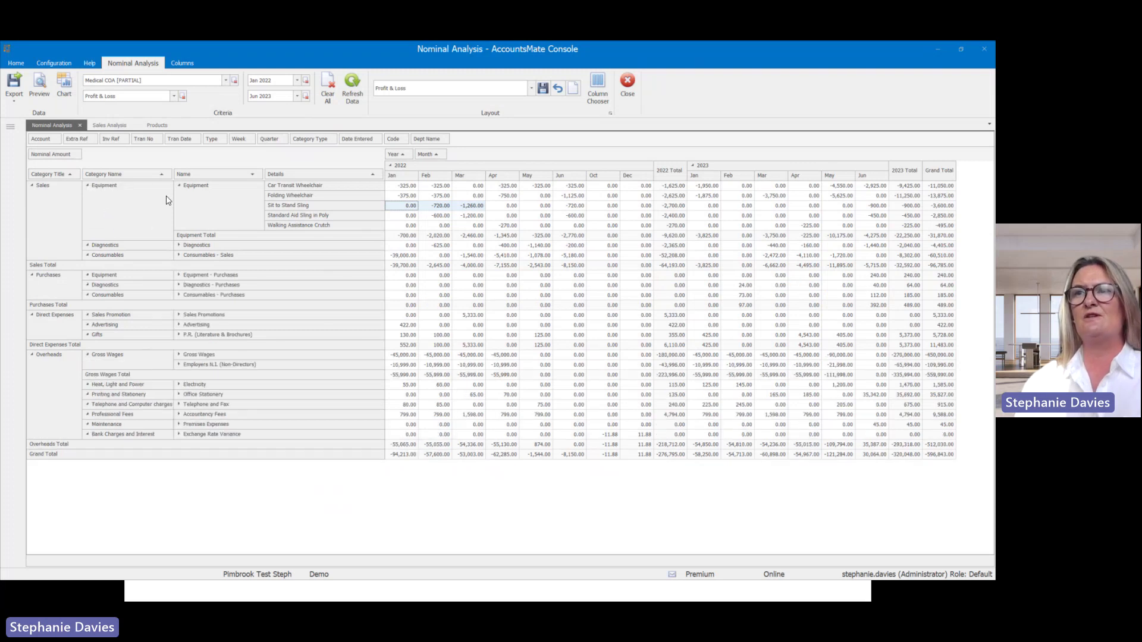
Expand the Diagnostics sales account to its product details, and move the Details field out of the rows to the unused fields.
{"action": "mouse_move", "coordinate": [192, 178]}
{"action": "left_mouse_down"}
{"action": "mouse_move", "coordinate": [310, 182]}
{"action": "mouse_move", "coordinate": [206, 173]}
{"action": "left_mouse_up"}
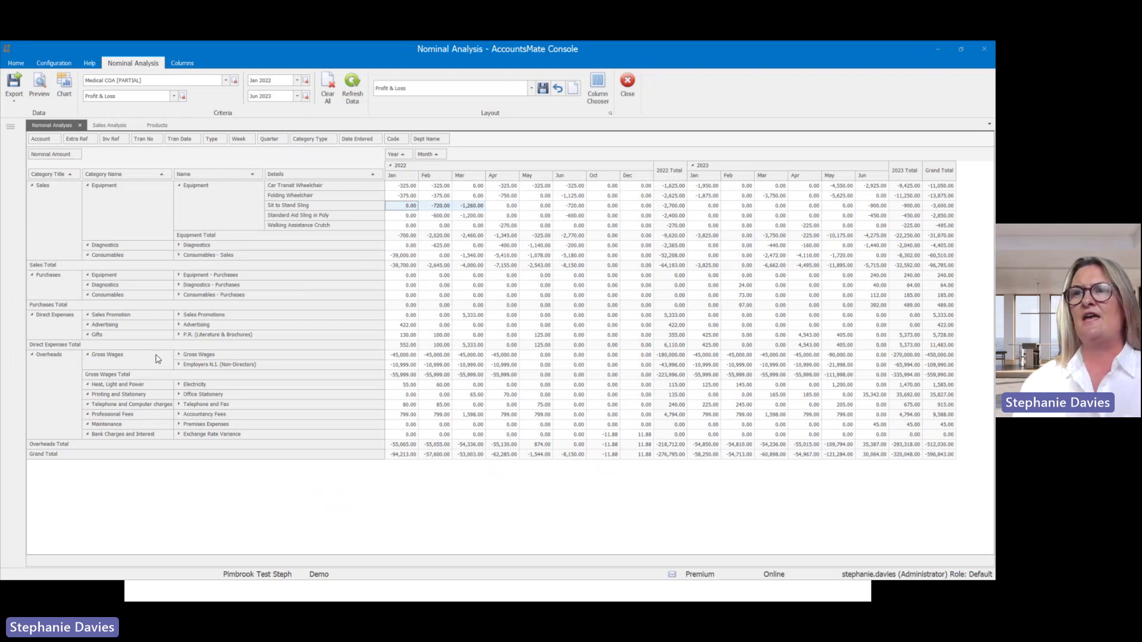
{"action": "left_click", "coordinate": [179, 245]}
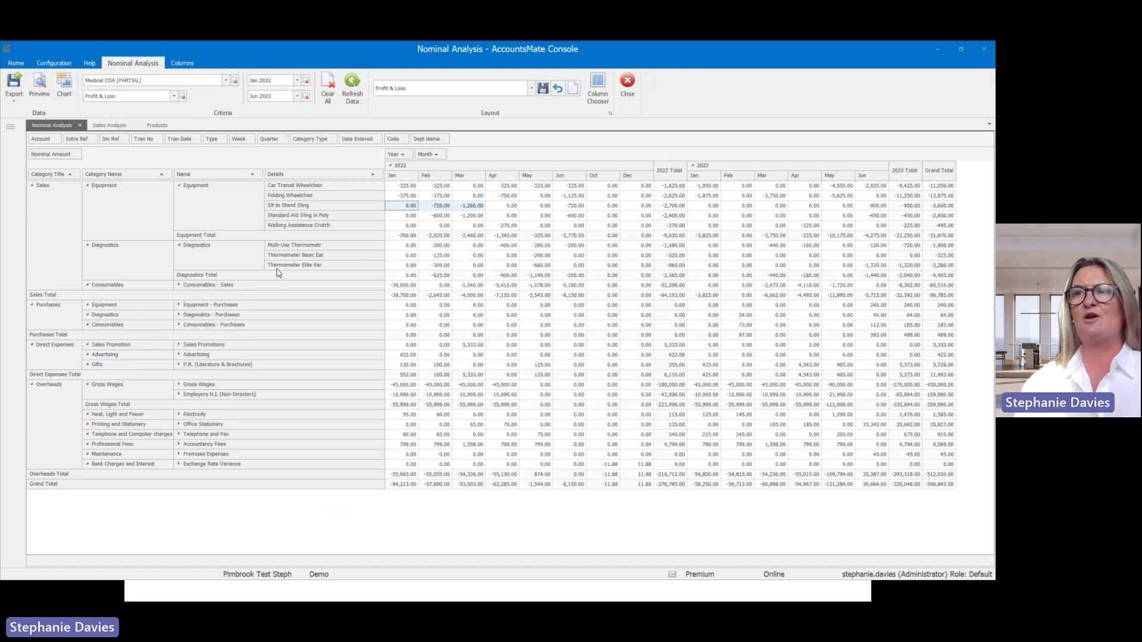
{"action": "left_click_drag", "start_coordinate": [282, 174], "coordinate": [475, 145]}
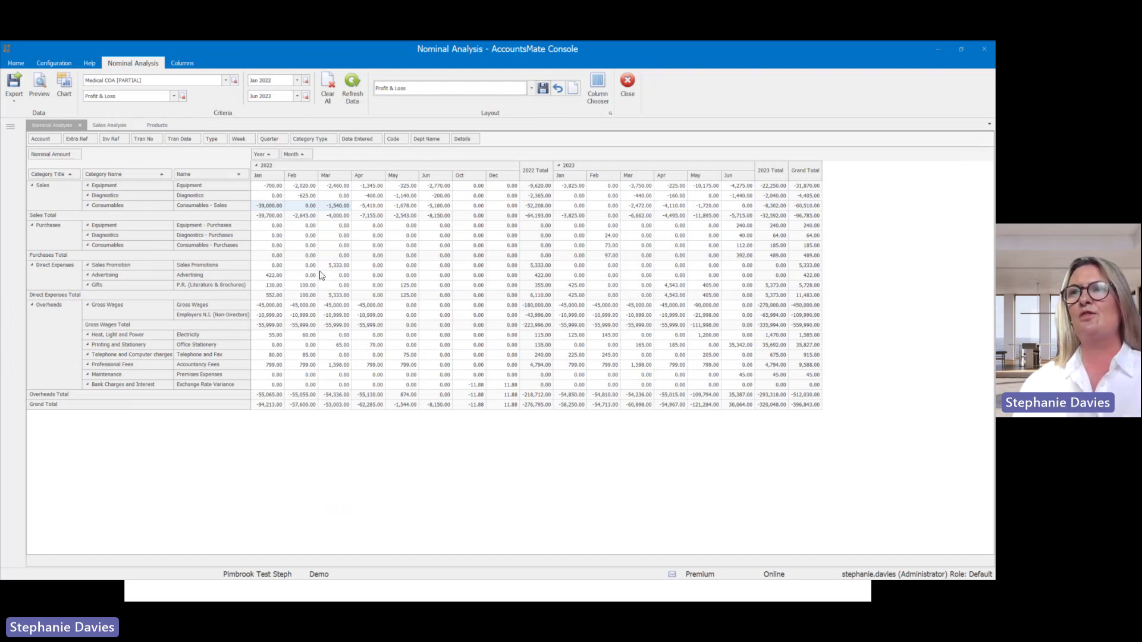
Filter the Month field of the nominal analysis to show only June.
{"action": "left_click", "coordinate": [310, 154]}
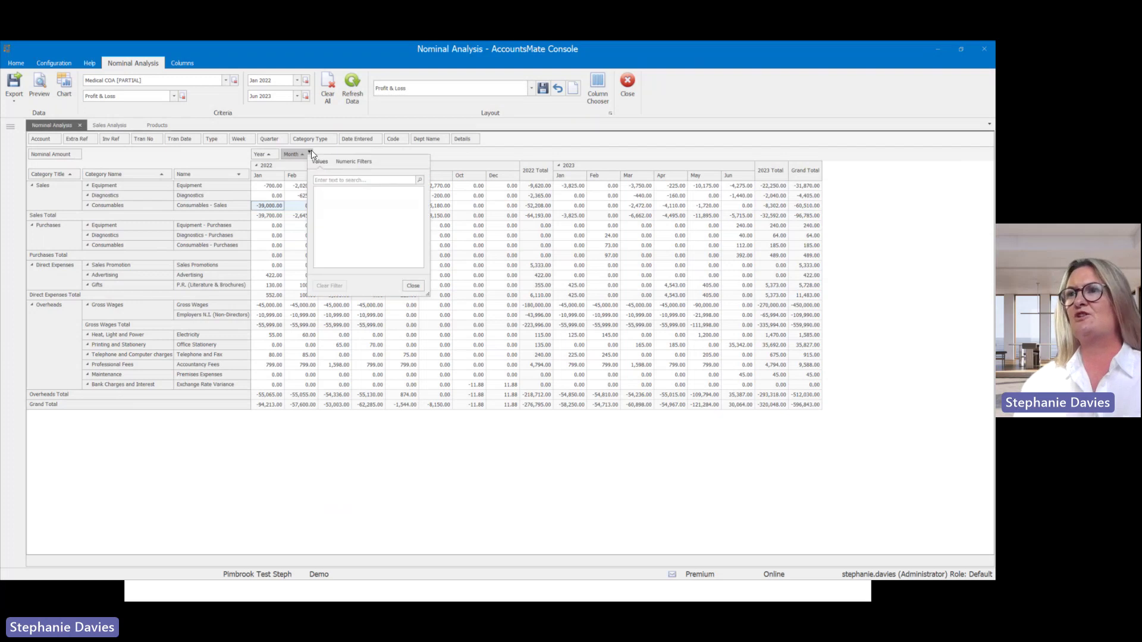
{"action": "left_click", "coordinate": [318, 235]}
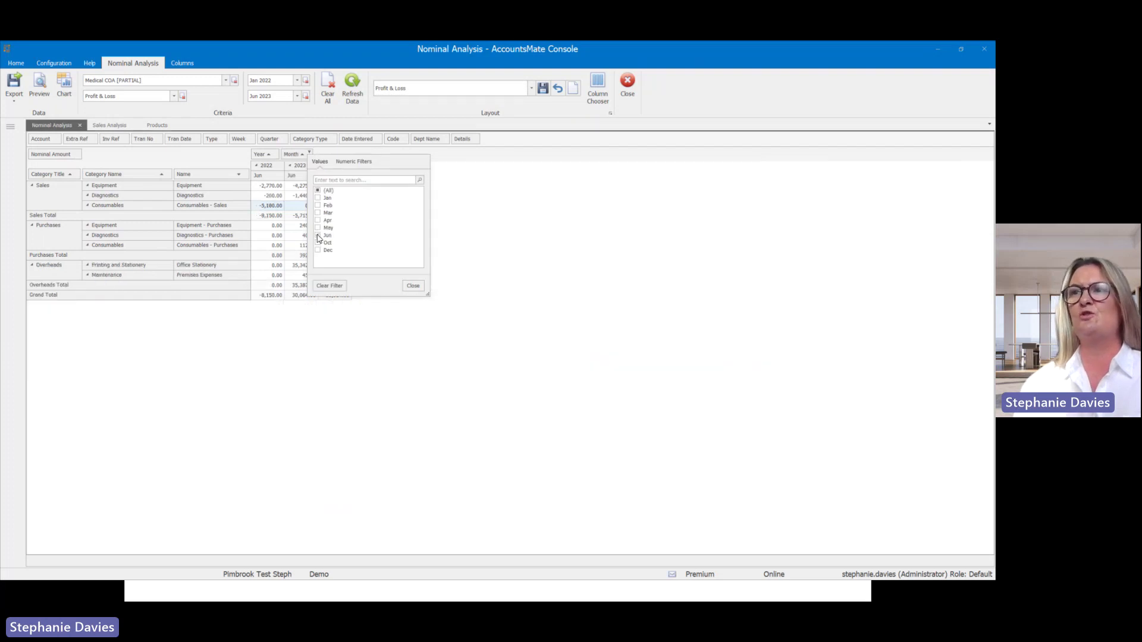
{"action": "left_click", "coordinate": [412, 287]}
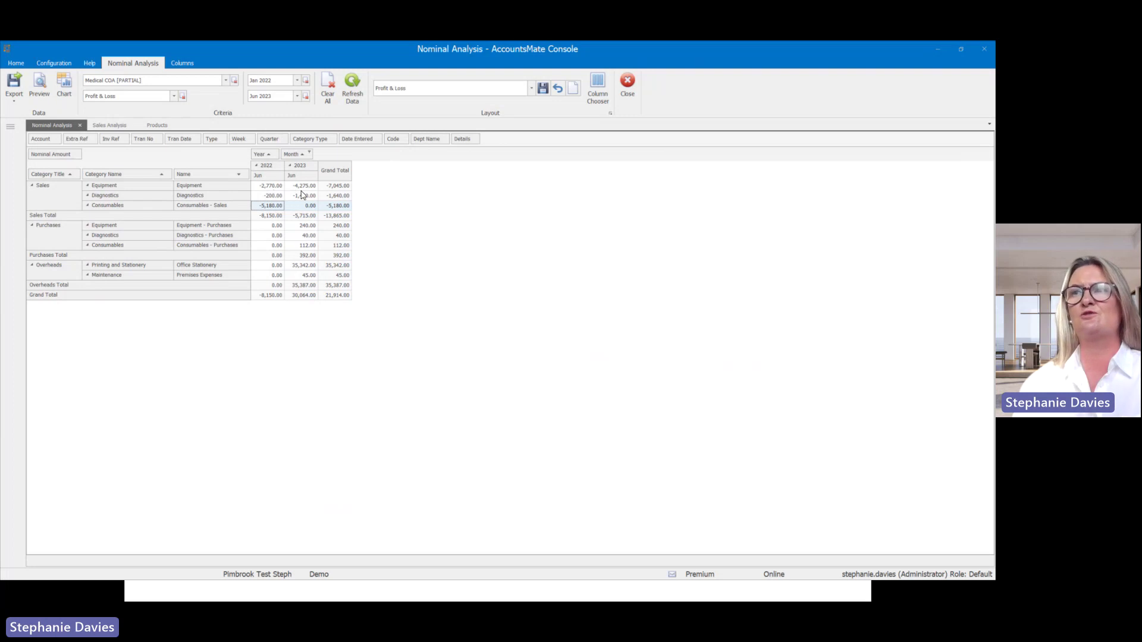
Filter the Year field to exclude 2022, leaving only 2023.
{"action": "left_click", "coordinate": [276, 154]}
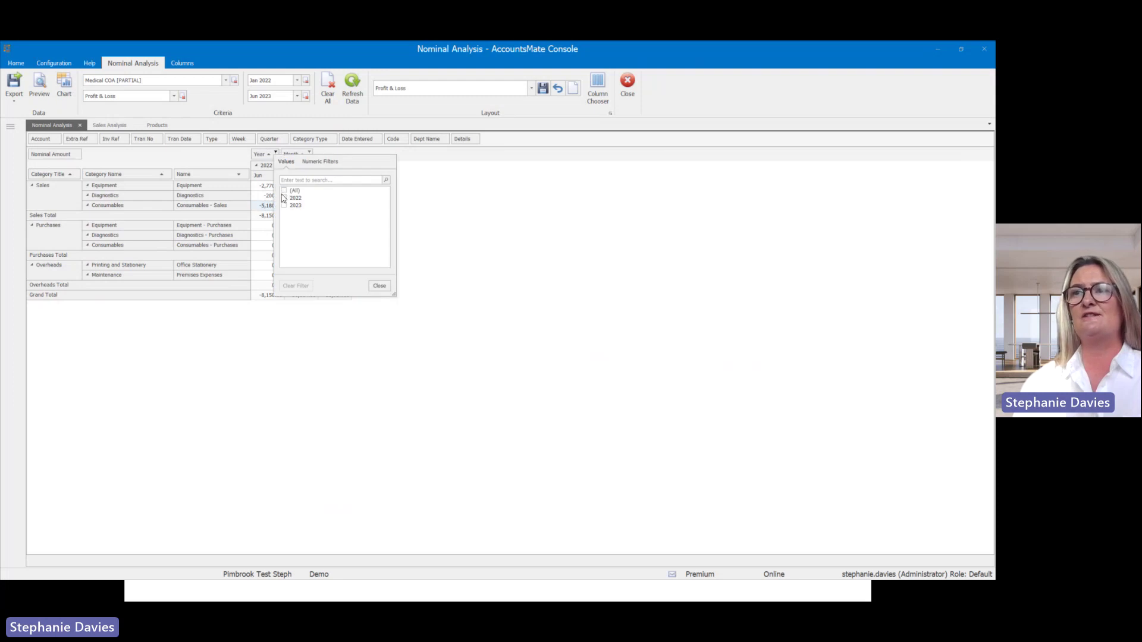
{"action": "left_click", "coordinate": [284, 198]}
{"action": "left_click", "coordinate": [377, 286]}
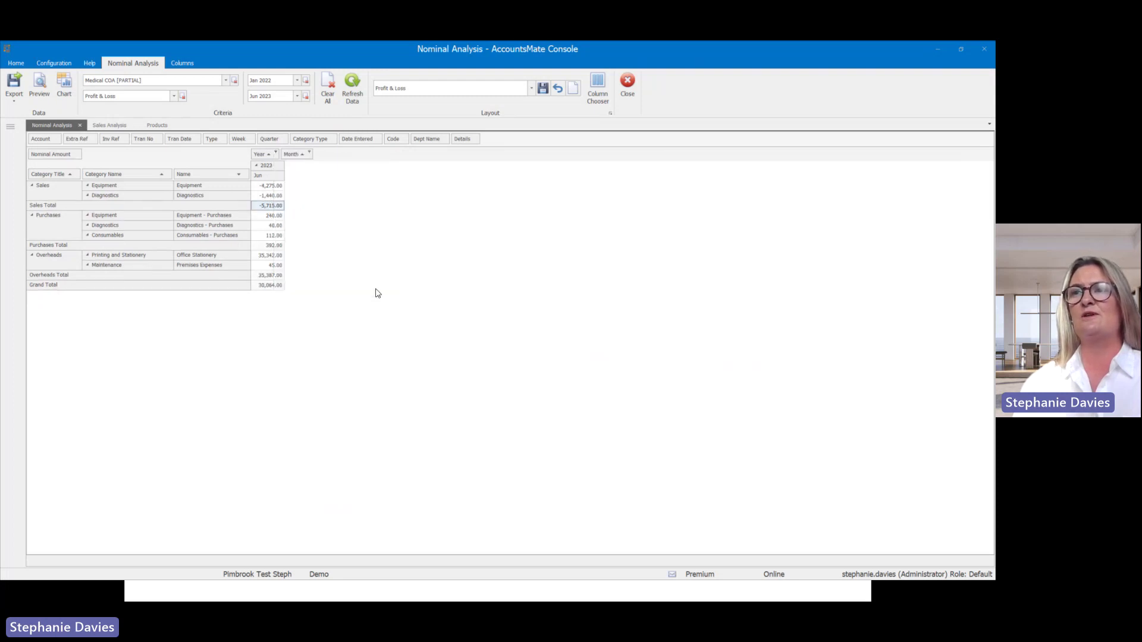
Reset the Month filter to include all months.
{"action": "left_click", "coordinate": [310, 154]}
{"action": "left_click", "coordinate": [317, 191]}
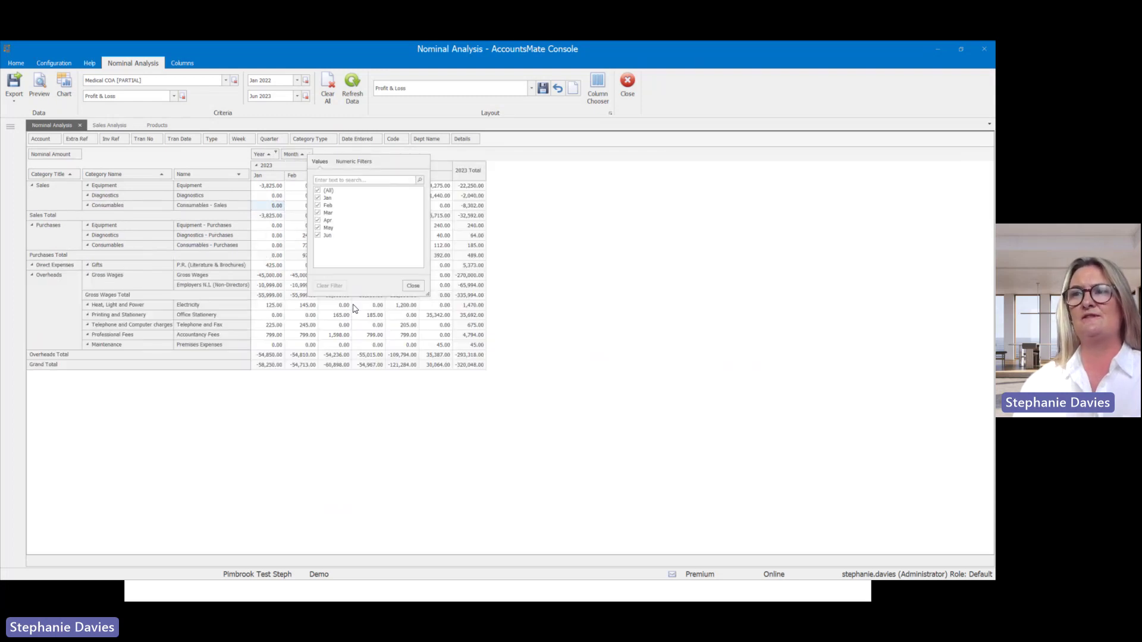
{"action": "left_click", "coordinate": [413, 285]}
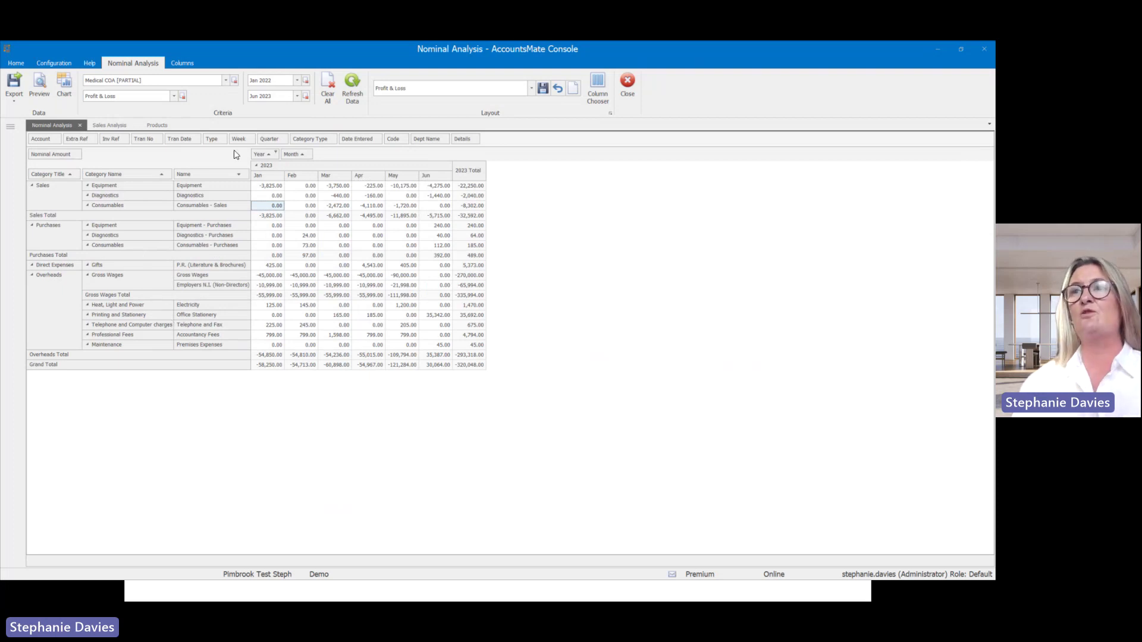
Break the monthly columns down by Week, and return the Week field to the unused fields.
{"action": "left_click_drag", "start_coordinate": [238, 142], "coordinate": [332, 159]}
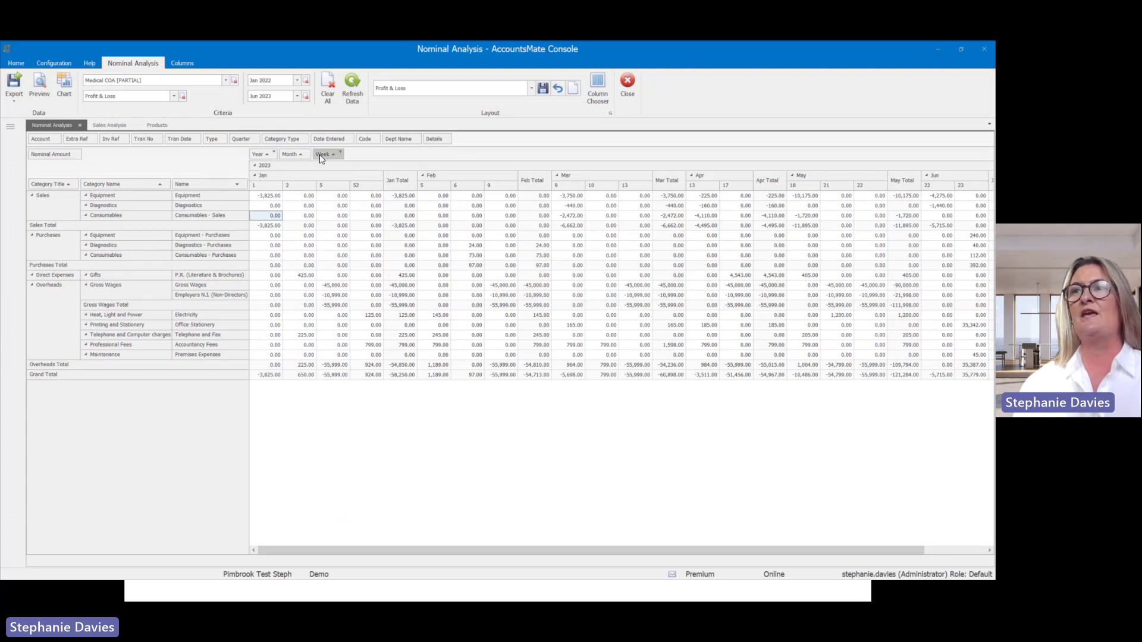
{"action": "left_click_drag", "start_coordinate": [322, 154], "coordinate": [467, 140]}
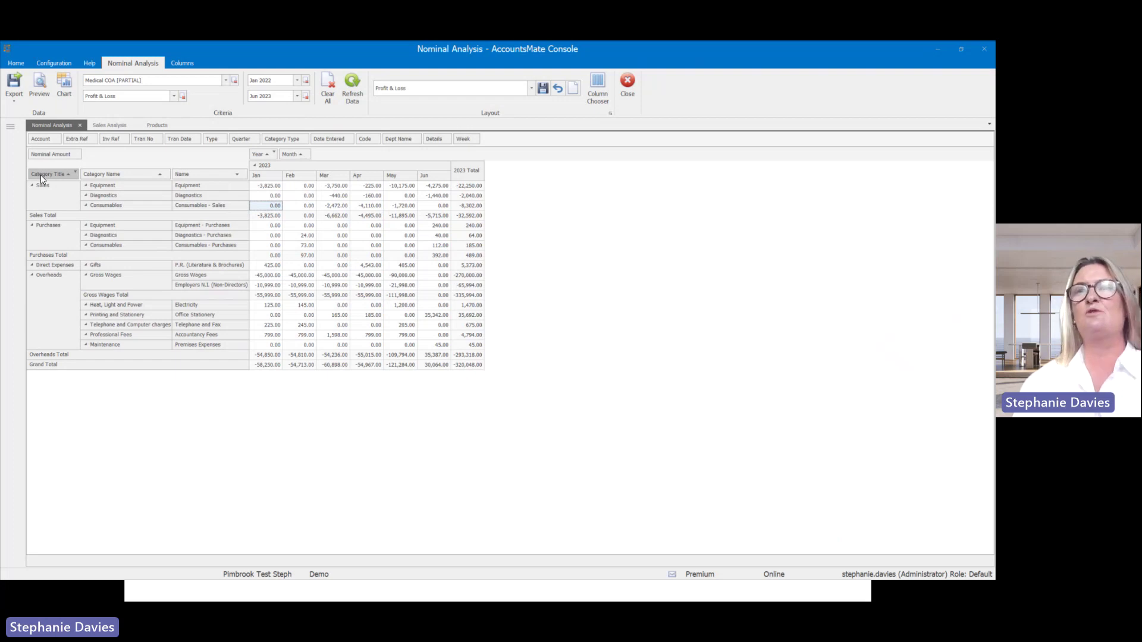
Move Category Title and Category Name out of the rows, and add the Code field ahead of the nominal account Name.
{"action": "left_click_drag", "start_coordinate": [41, 173], "coordinate": [516, 141]}
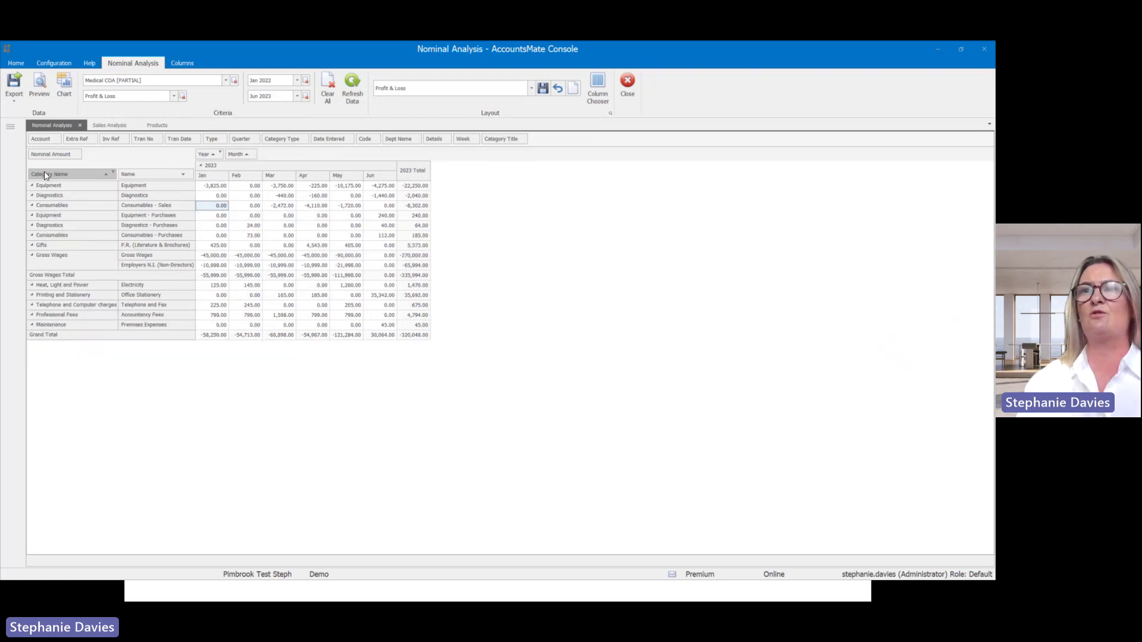
{"action": "left_click_drag", "start_coordinate": [43, 173], "coordinate": [550, 141]}
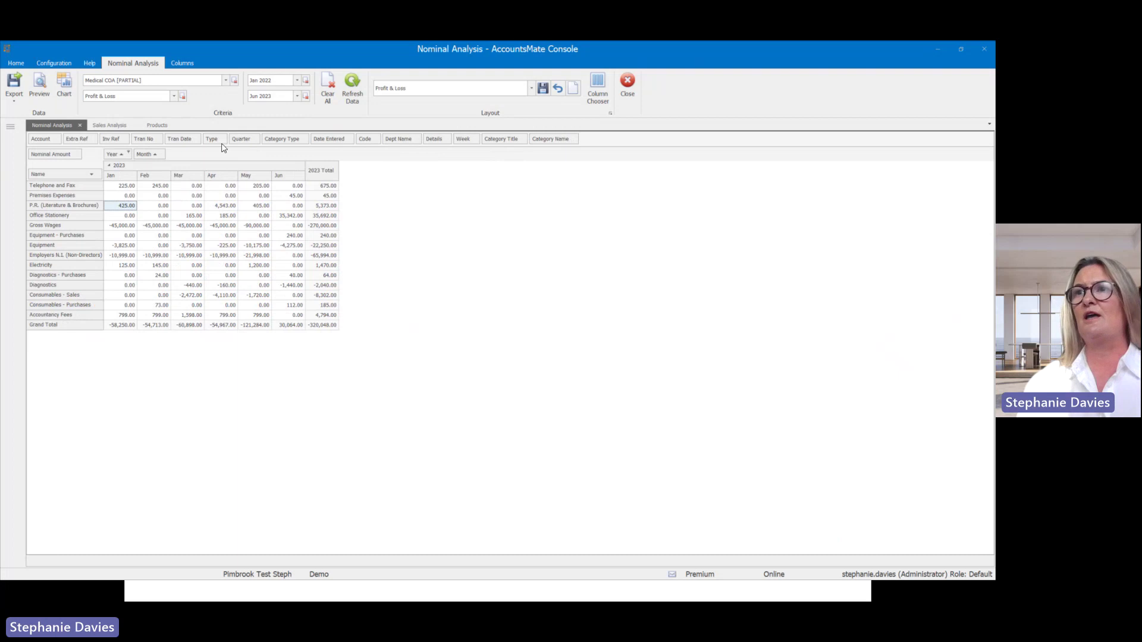
{"action": "mouse_move", "coordinate": [365, 139]}
{"action": "left_mouse_down"}
{"action": "mouse_move", "coordinate": [95, 127]}
{"action": "mouse_move", "coordinate": [24, 172]}
{"action": "mouse_move", "coordinate": [37, 185]}
{"action": "left_mouse_up"}
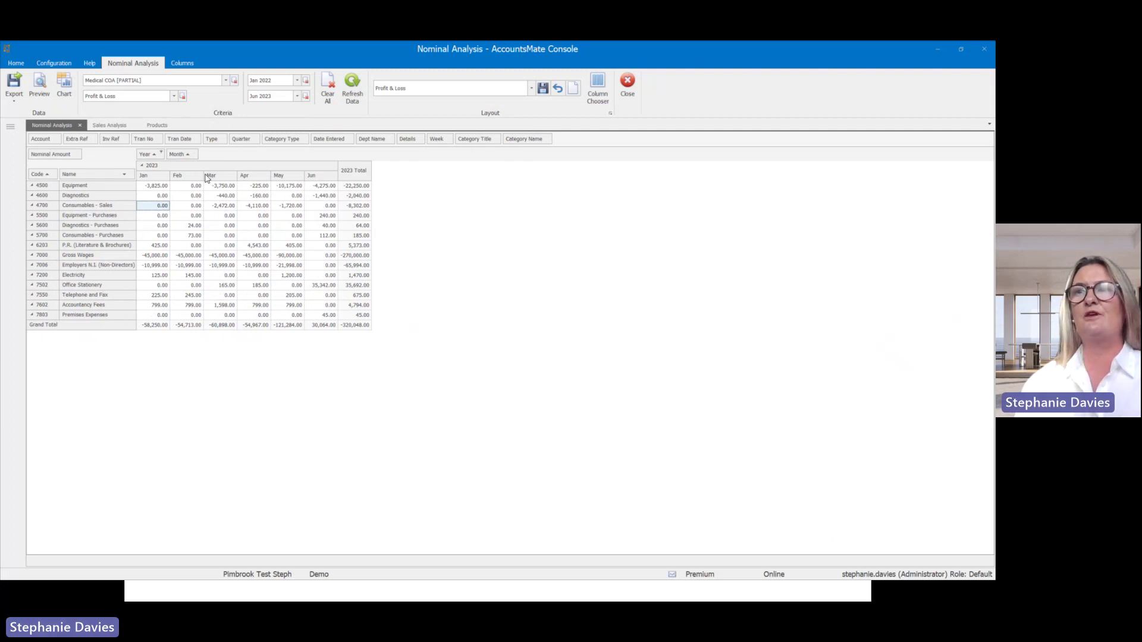
Reset the Year filter to include both 2022 and 2023.
{"action": "left_click", "coordinate": [161, 155]}
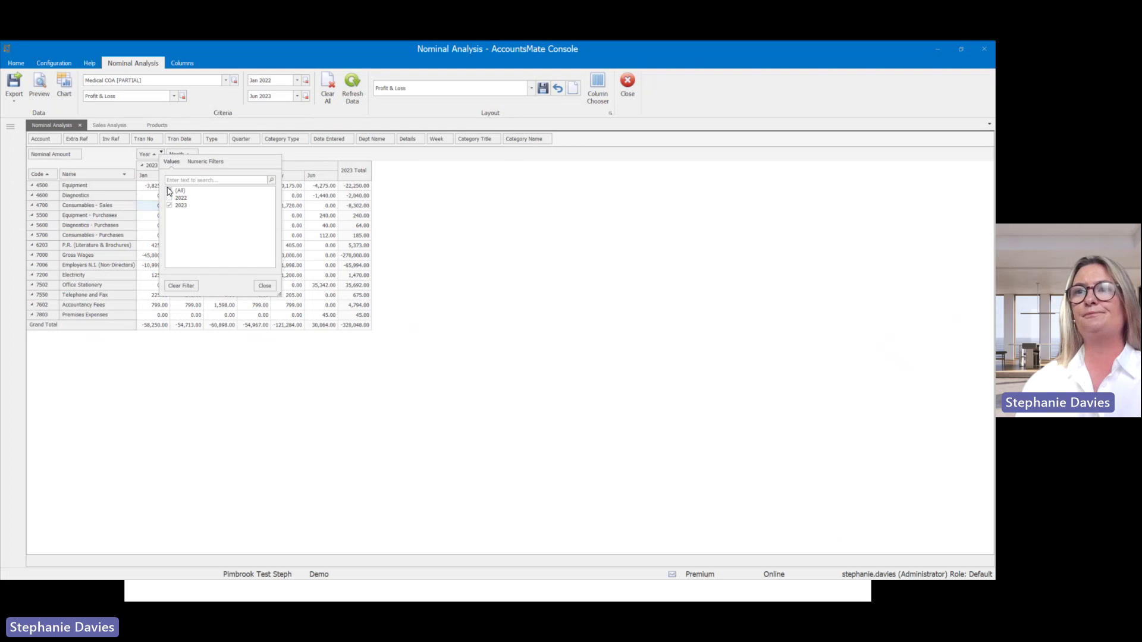
{"action": "right_click", "coordinate": [169, 192]}
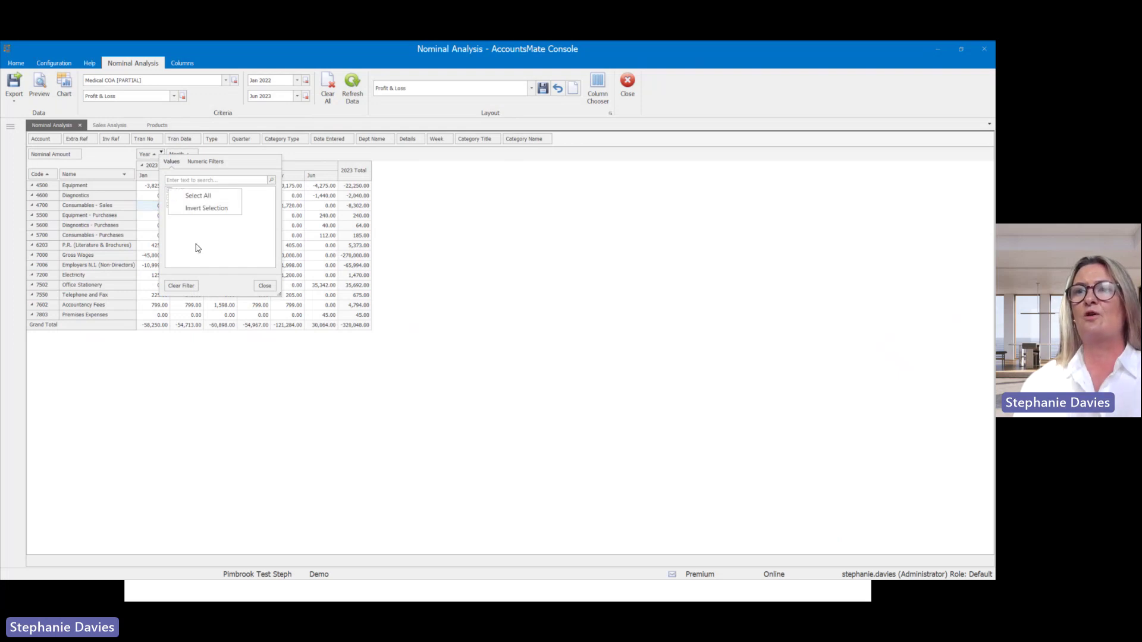
{"action": "left_click", "coordinate": [197, 195]}
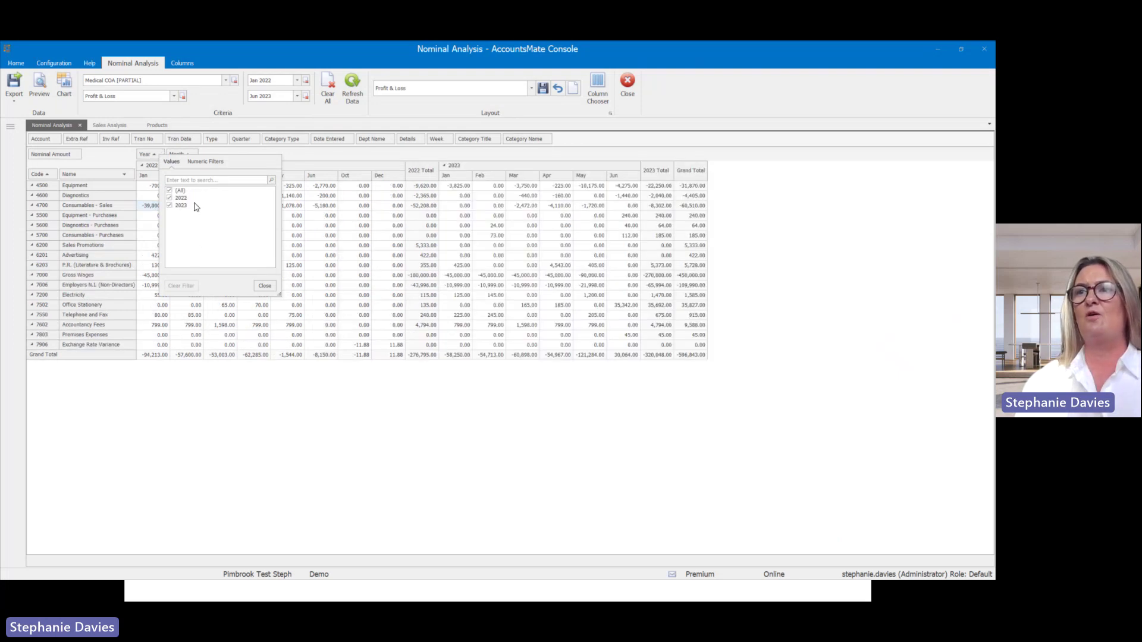
{"action": "left_click", "coordinate": [263, 287]}
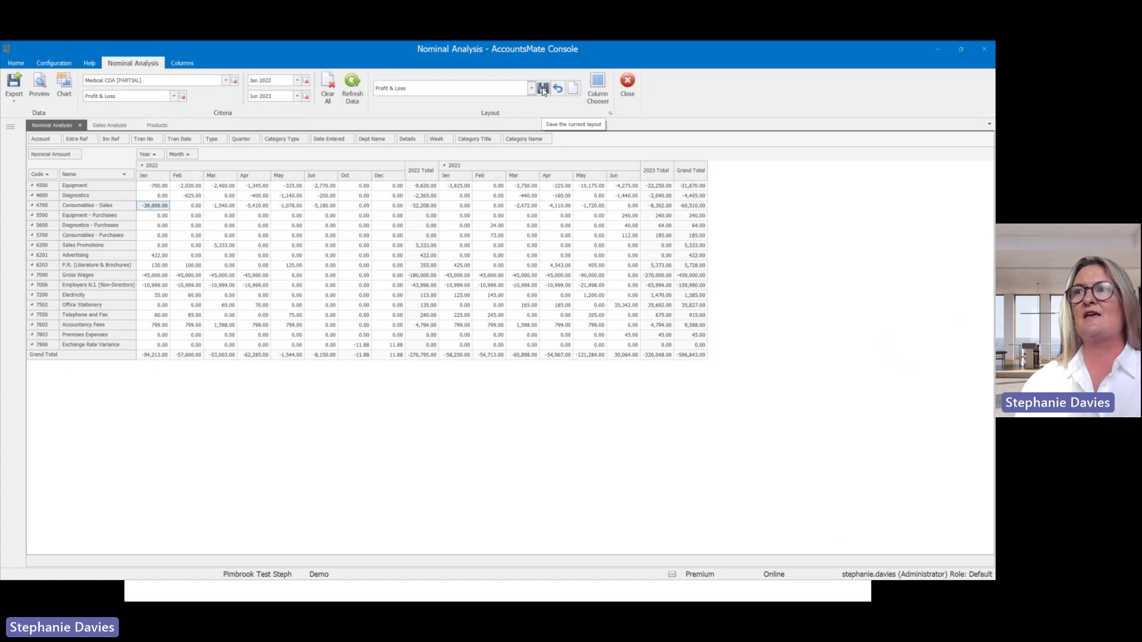
Save the current arrangement as a new user layout named Monthly Trial Balance, and reload the Profit & Loss layout.
{"action": "left_click", "coordinate": [574, 88]}
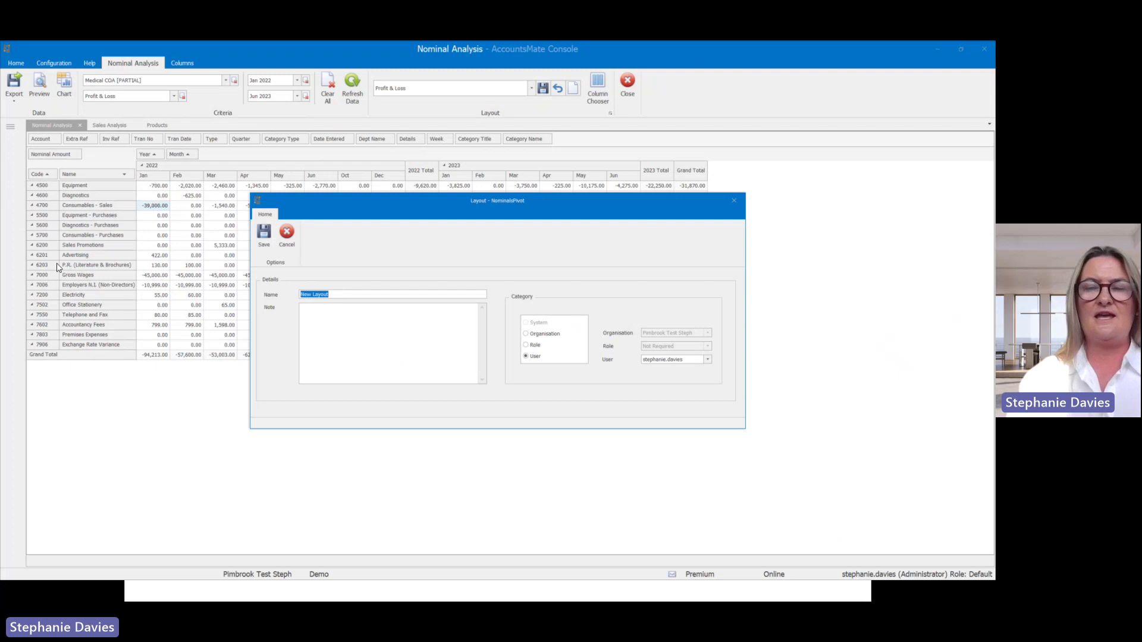
{"action": "key", "text": "BackSpace"}
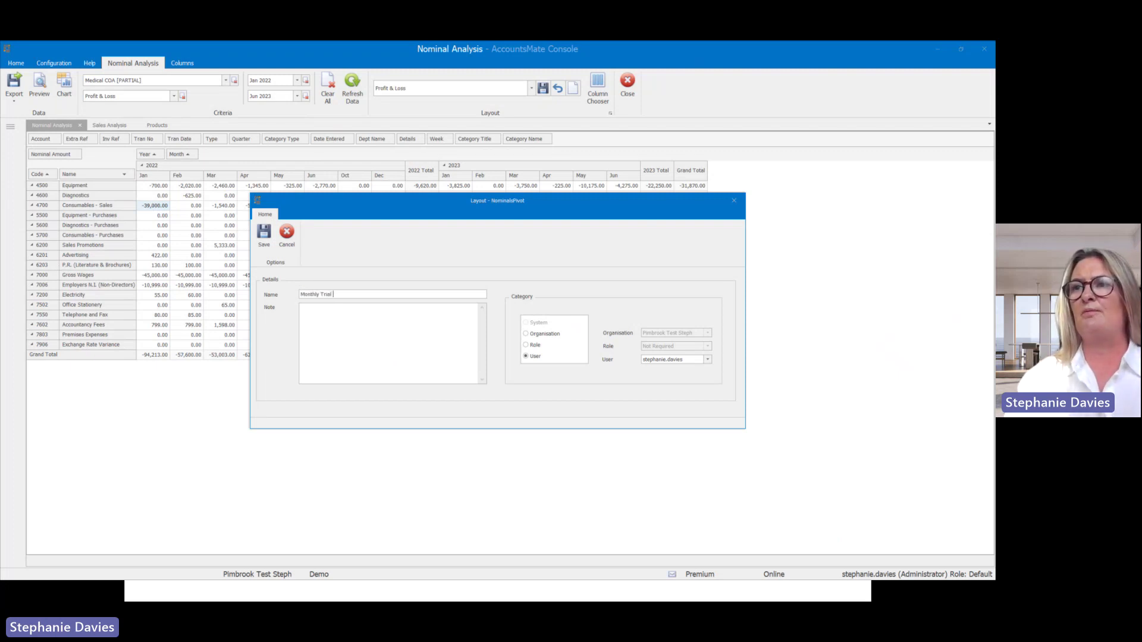
{"action": "left_click", "coordinate": [263, 234]}
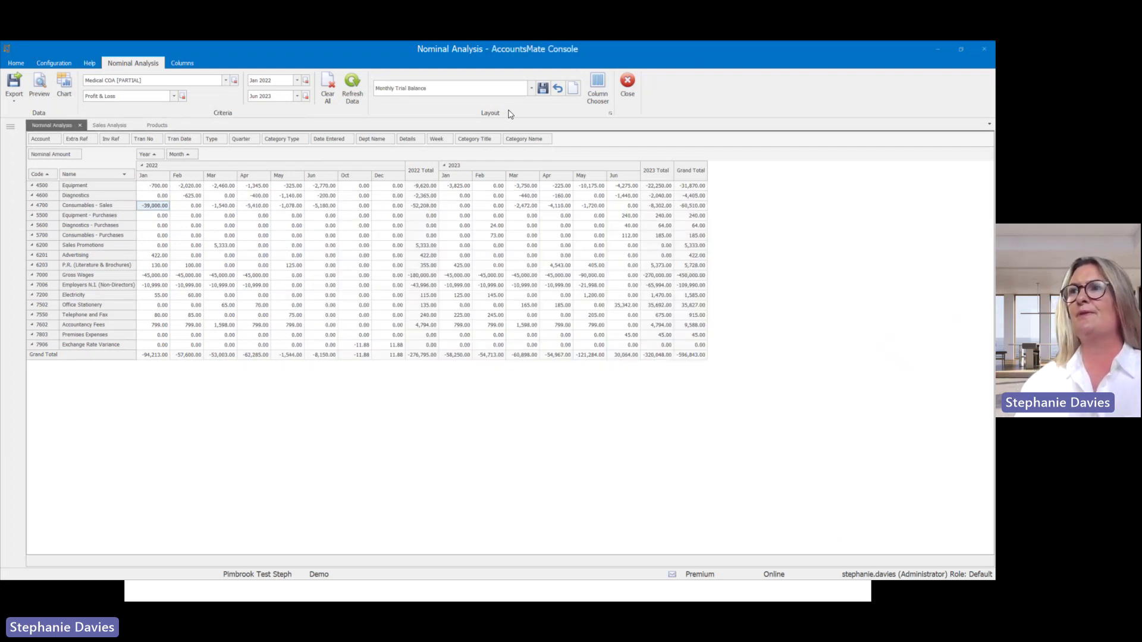
{"action": "left_click", "coordinate": [530, 88]}
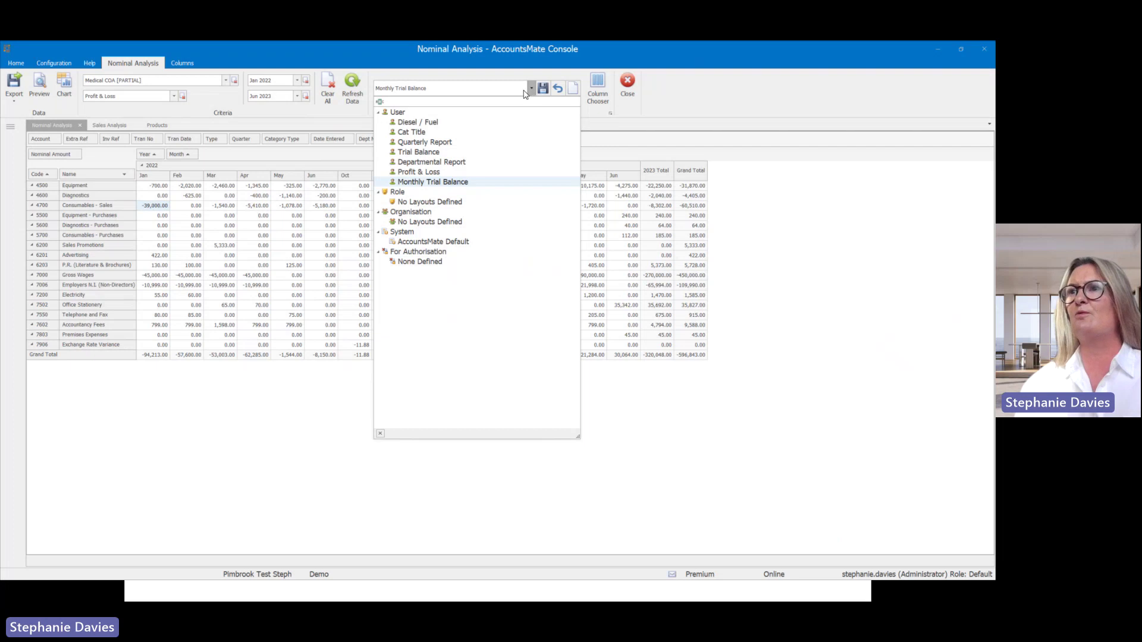
{"action": "left_click", "coordinate": [433, 173]}
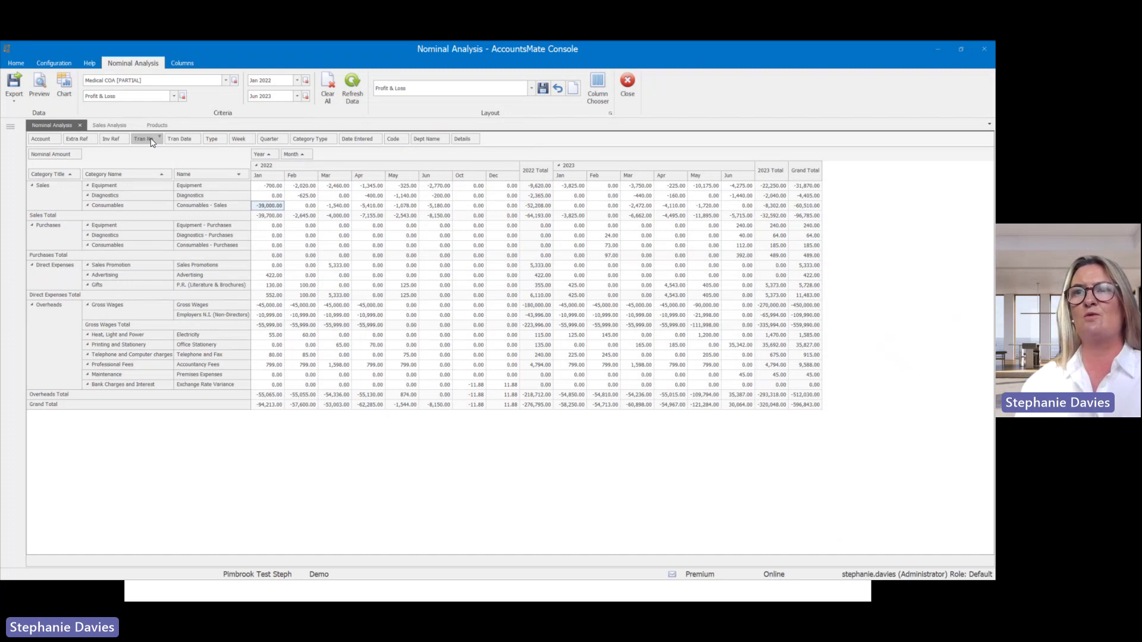
Switch to the Sales Analysis and collapse all Customer Analysis 1 groups to hide the product descriptions.
{"action": "left_click", "coordinate": [102, 127]}
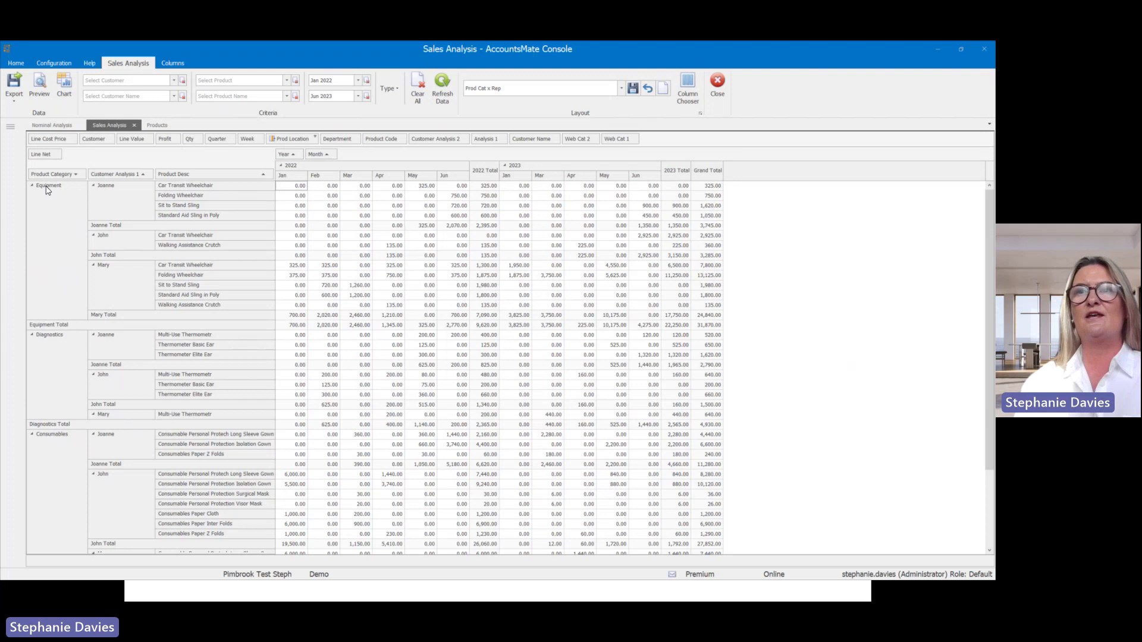
{"action": "right_click", "coordinate": [93, 189]}
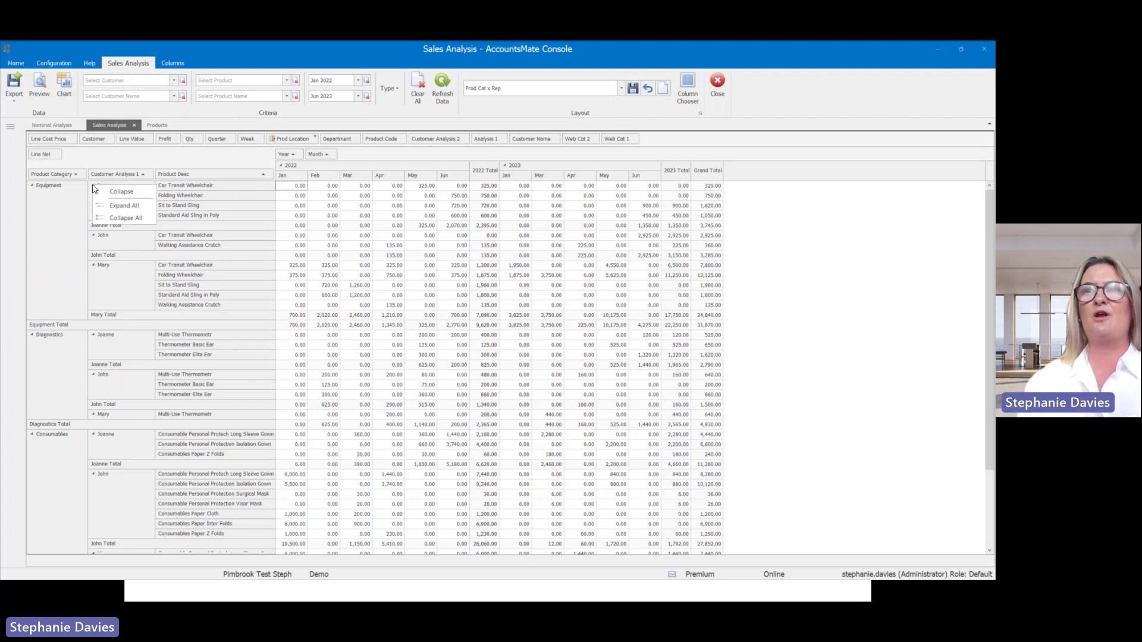
{"action": "left_click", "coordinate": [121, 222]}
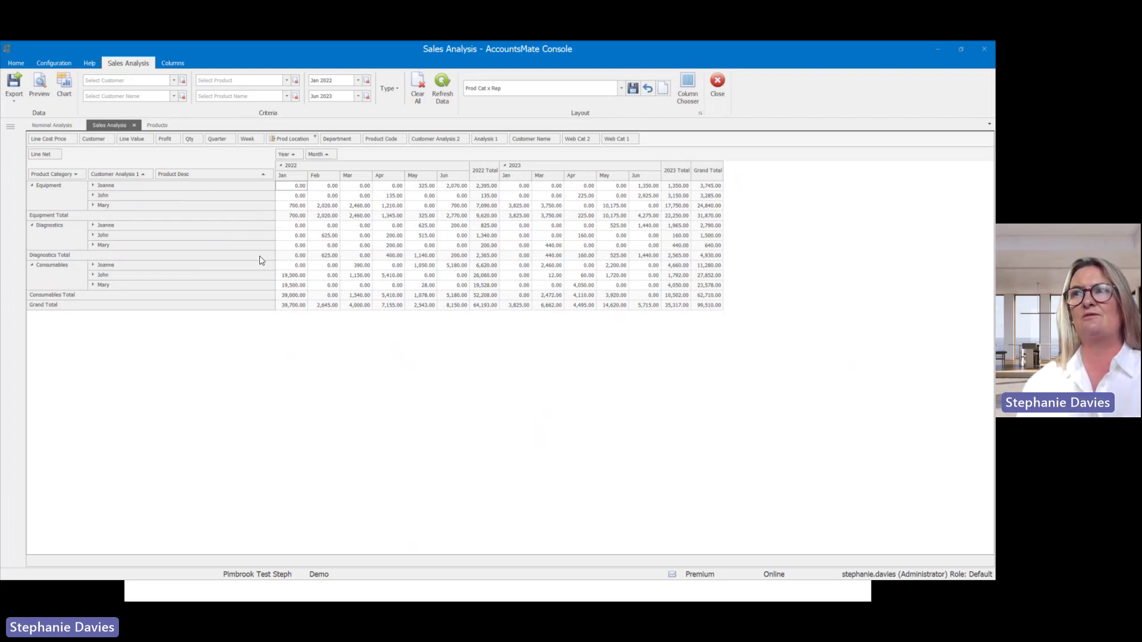
Load the Customer x Product layout and add the Qty field to the data values beside Line Net.
{"action": "left_click", "coordinate": [622, 89]}
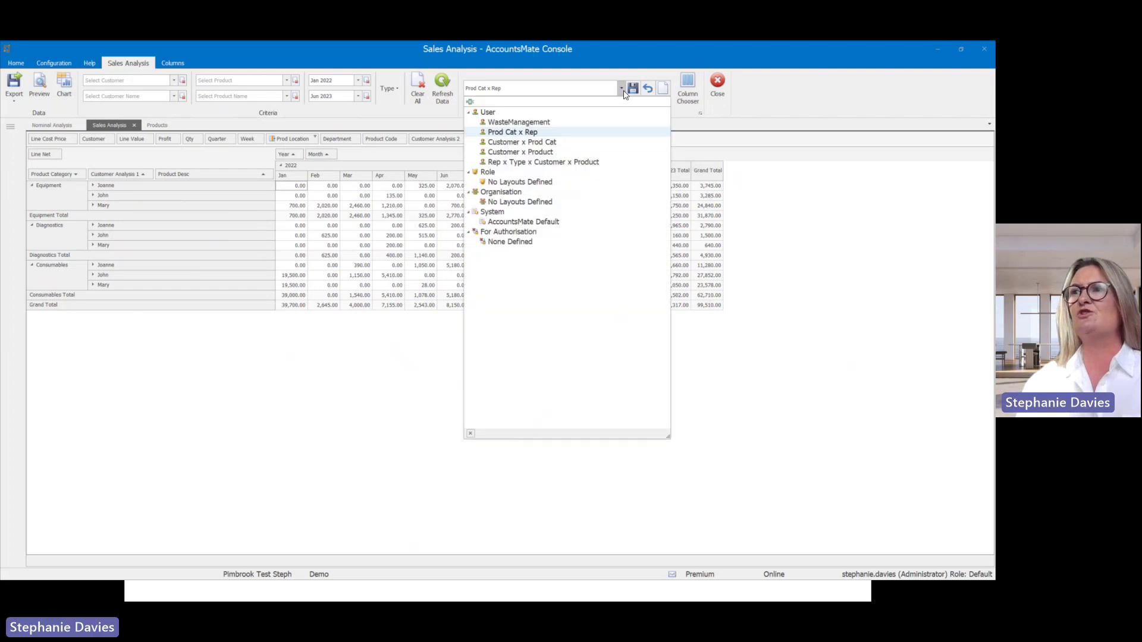
{"action": "left_click", "coordinate": [547, 154]}
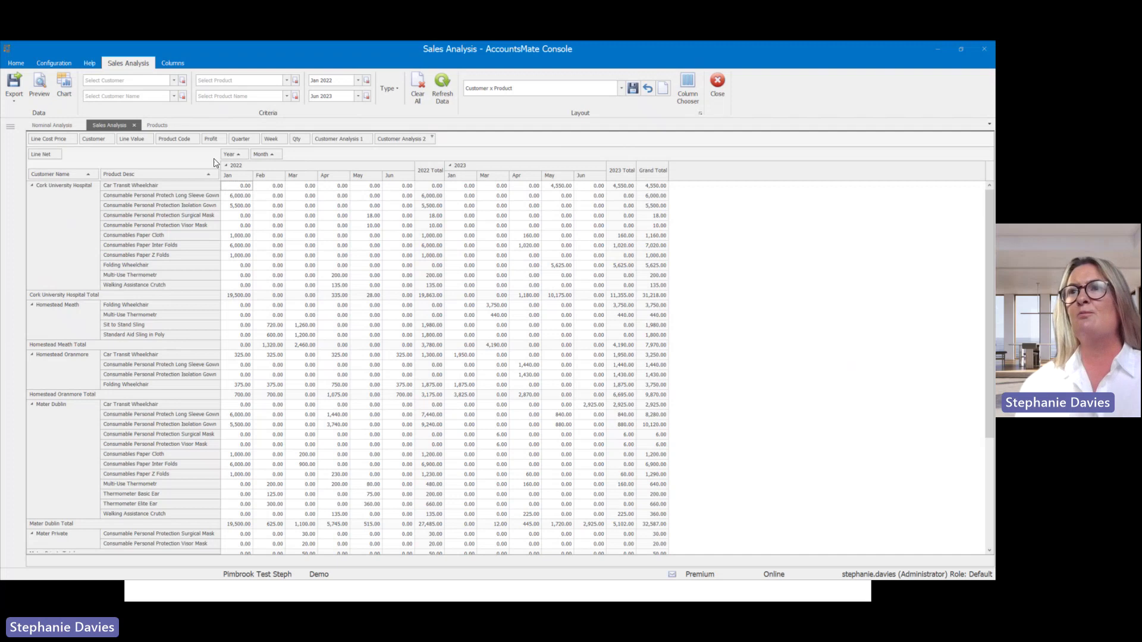
{"action": "left_click_drag", "start_coordinate": [298, 142], "coordinate": [167, 156]}
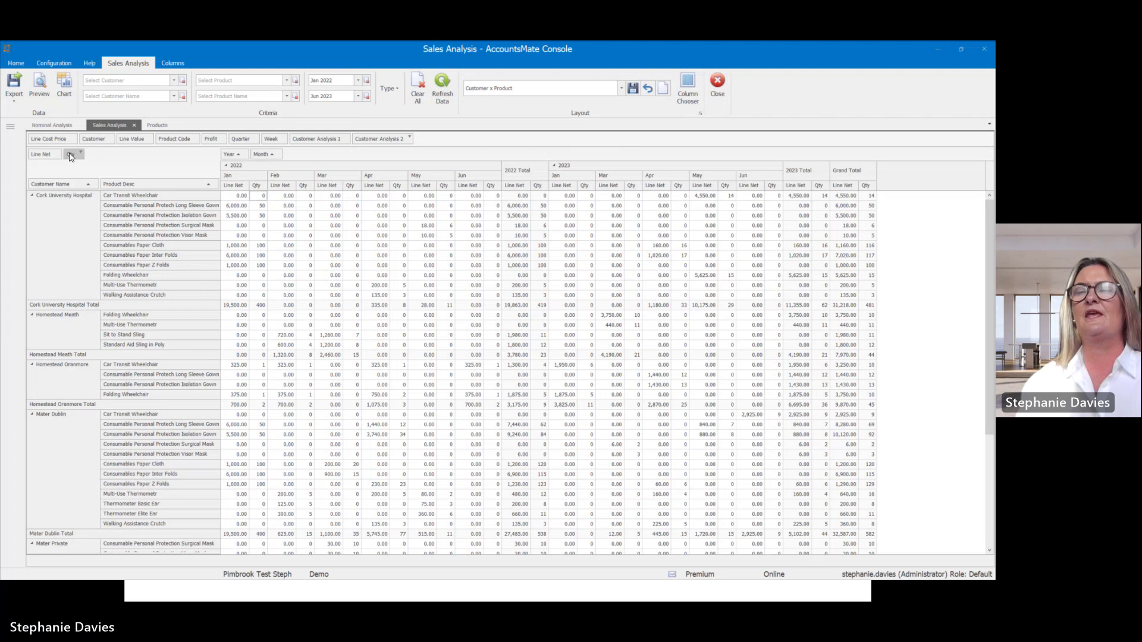
Load the Rep x Type x Customer x Product layout, put Customer Analysis 2 before Customer Analysis 1, and collapse all Customer Analysis 1 groups.
{"action": "left_click", "coordinate": [621, 89]}
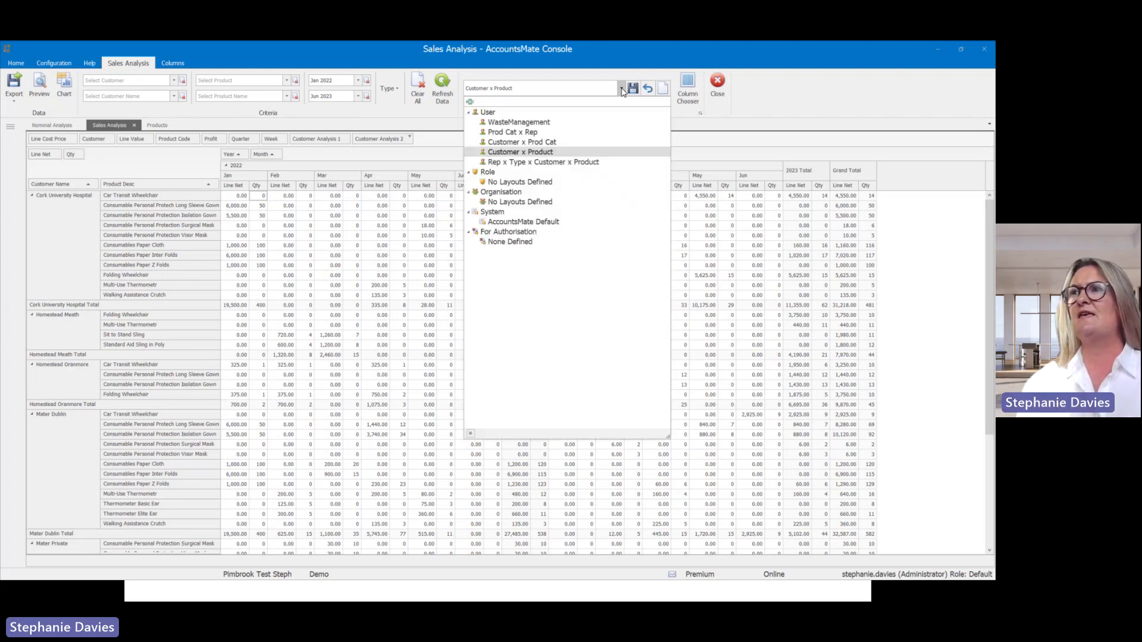
{"action": "left_click", "coordinate": [542, 161]}
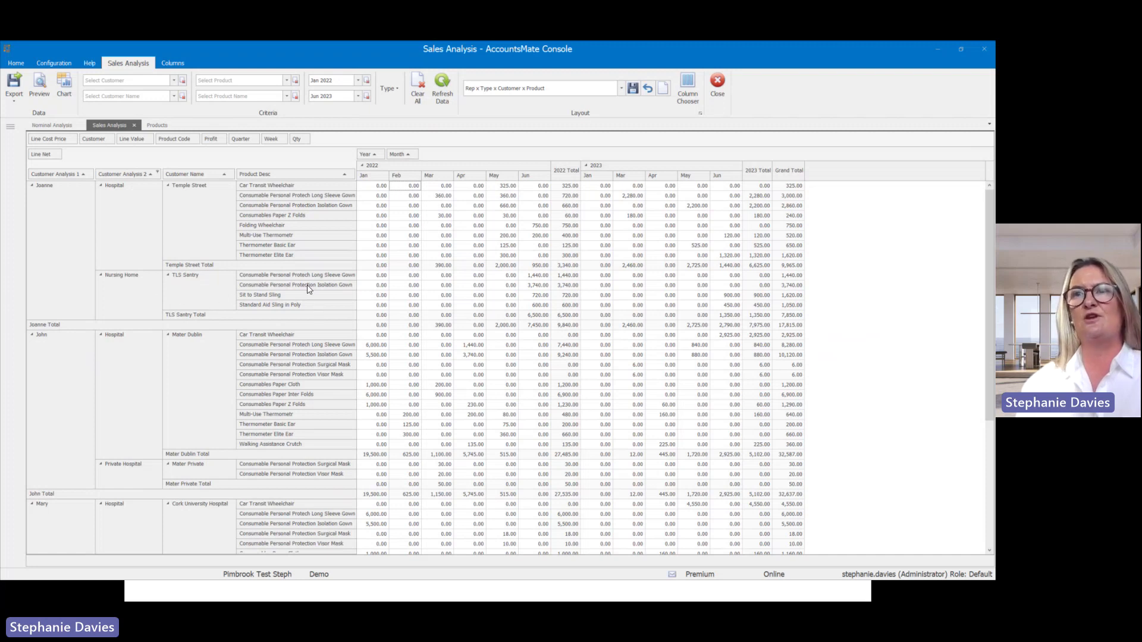
{"action": "left_click_drag", "start_coordinate": [119, 177], "coordinate": [44, 173]}
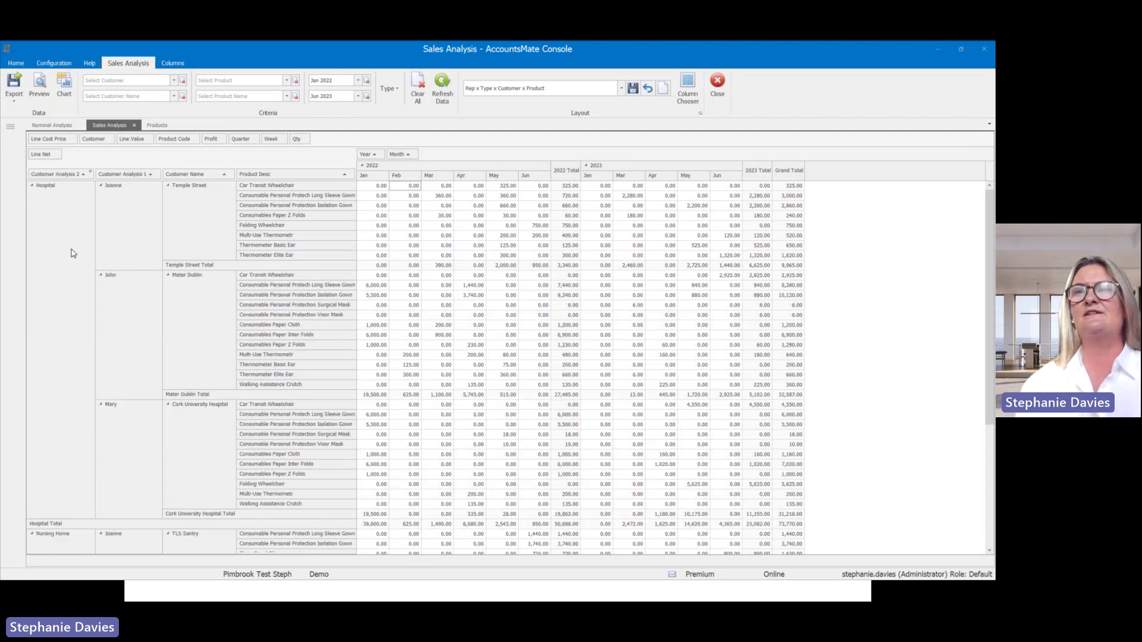
{"action": "right_click", "coordinate": [102, 188]}
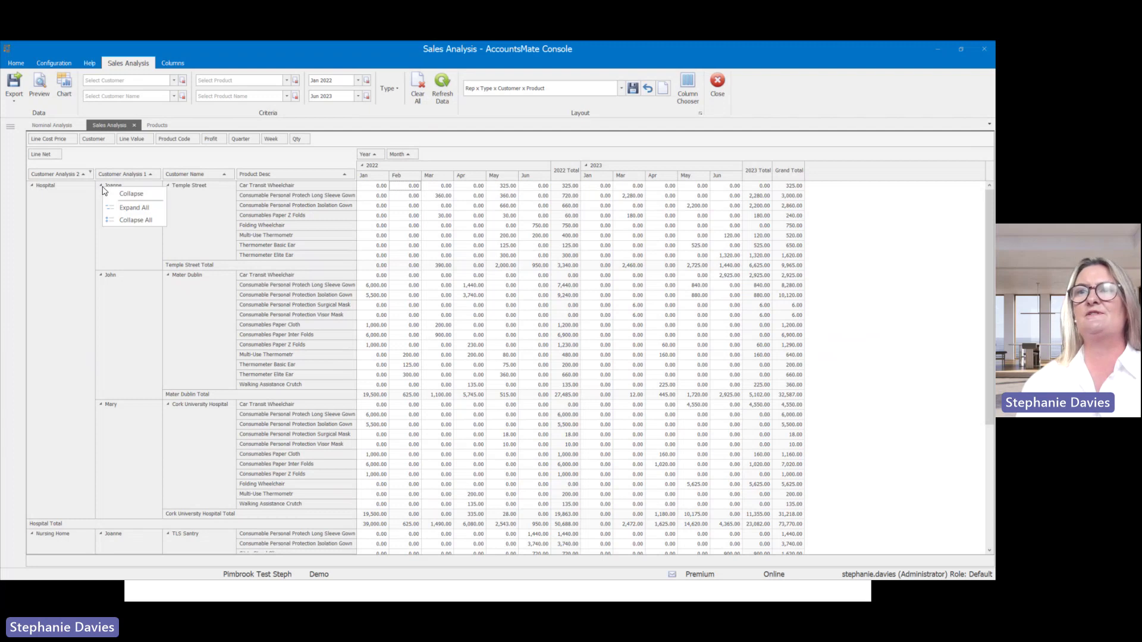
{"action": "left_click", "coordinate": [133, 220]}
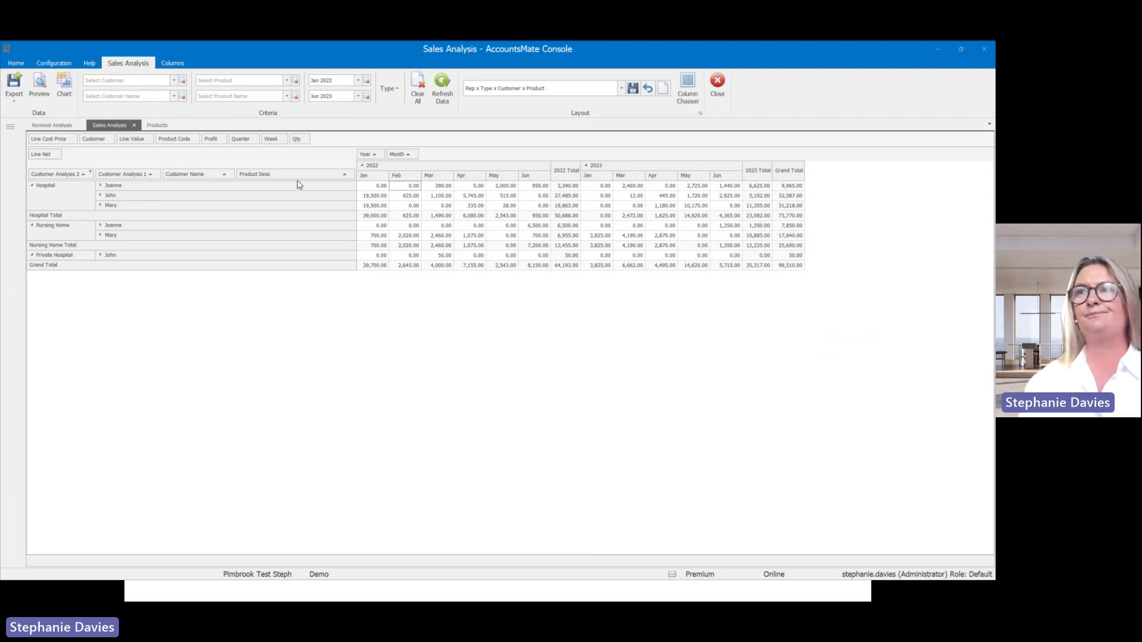
Load the Customer x Prod Cat layout and add Web Cat 1 to the rows between Customer Name and Product Category.
{"action": "left_click", "coordinate": [621, 89]}
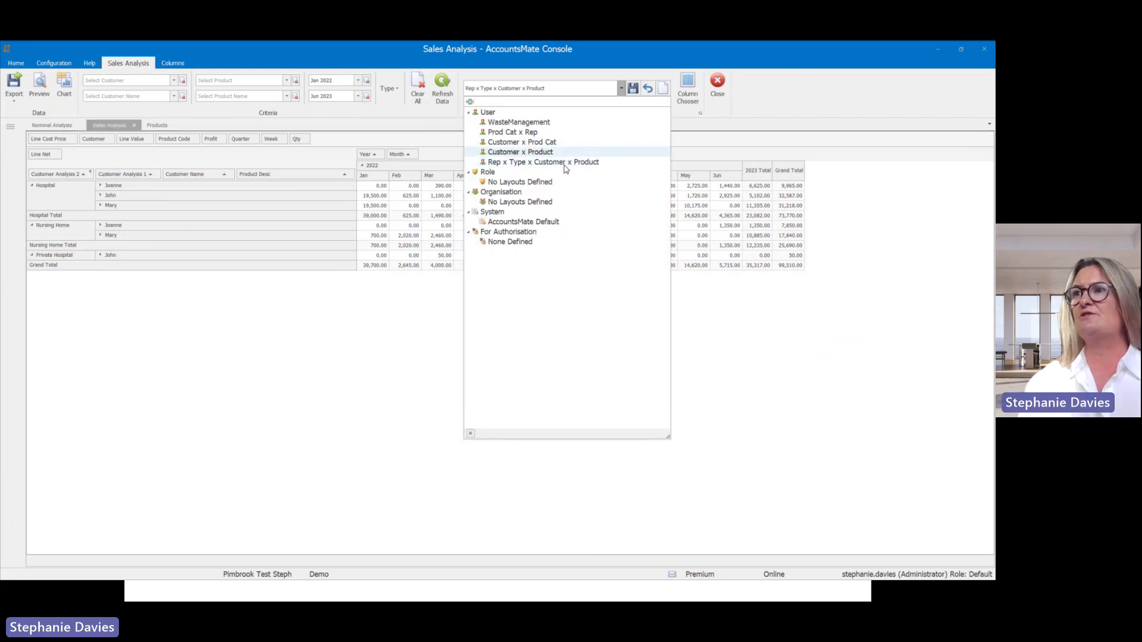
{"action": "left_click", "coordinate": [540, 143]}
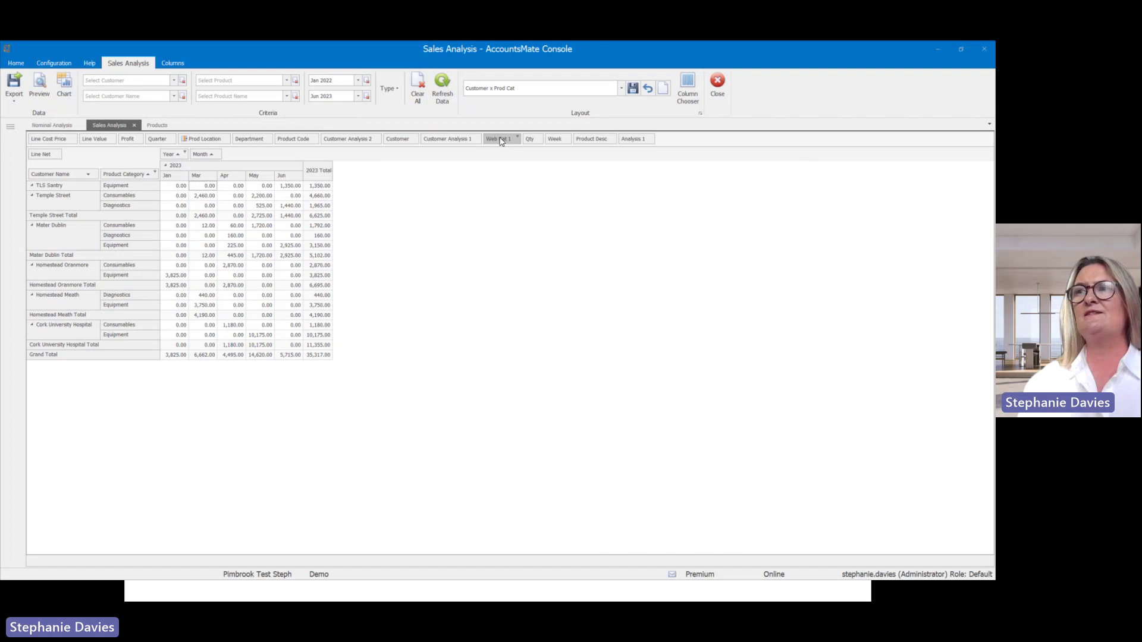
{"action": "left_click_drag", "start_coordinate": [499, 140], "coordinate": [116, 170]}
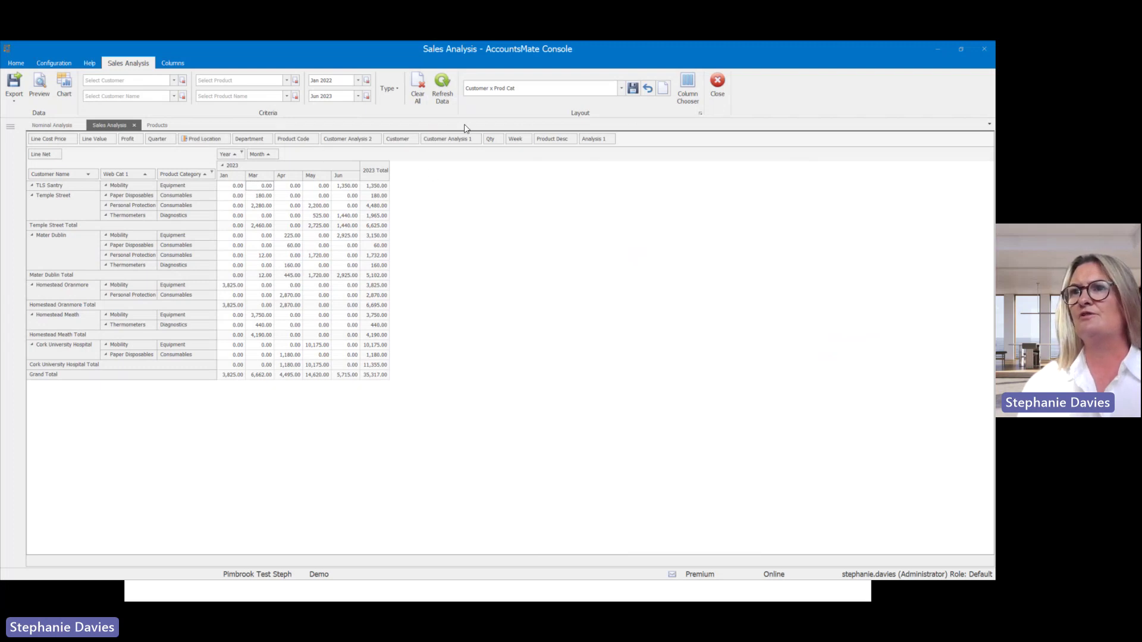
Put Product Category before Web Cat 1 in the rows, and add the Web Cat 2 transaction field after Web Cat 1.
{"action": "left_click_drag", "start_coordinate": [177, 173], "coordinate": [110, 174]}
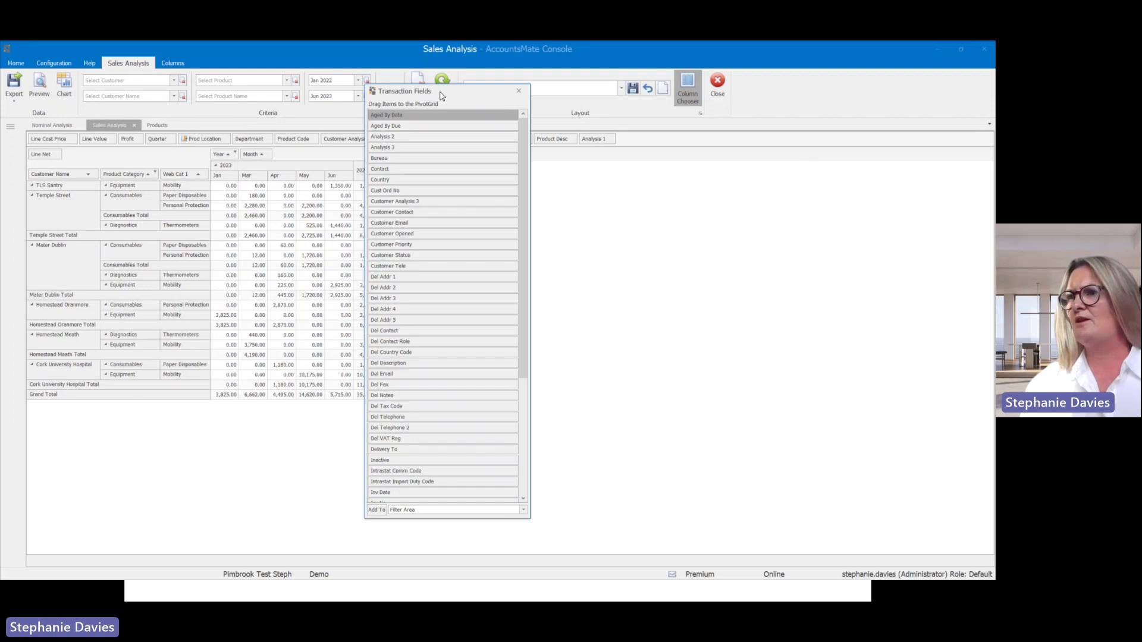
{"action": "left_click_drag", "start_coordinate": [439, 91], "coordinate": [552, 73]}
{"action": "scroll", "coordinate": [631, 479], "scroll_direction": "down", "scroll_amount": 5}
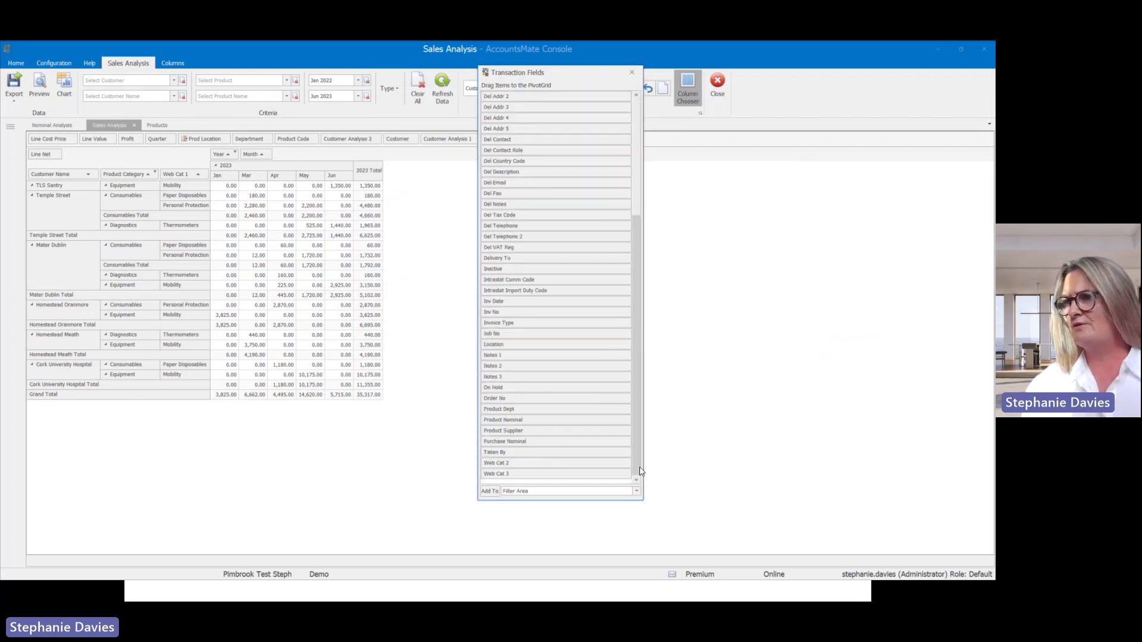
{"action": "left_click_drag", "start_coordinate": [551, 464], "coordinate": [216, 174]}
{"action": "left_click", "coordinate": [632, 73]}
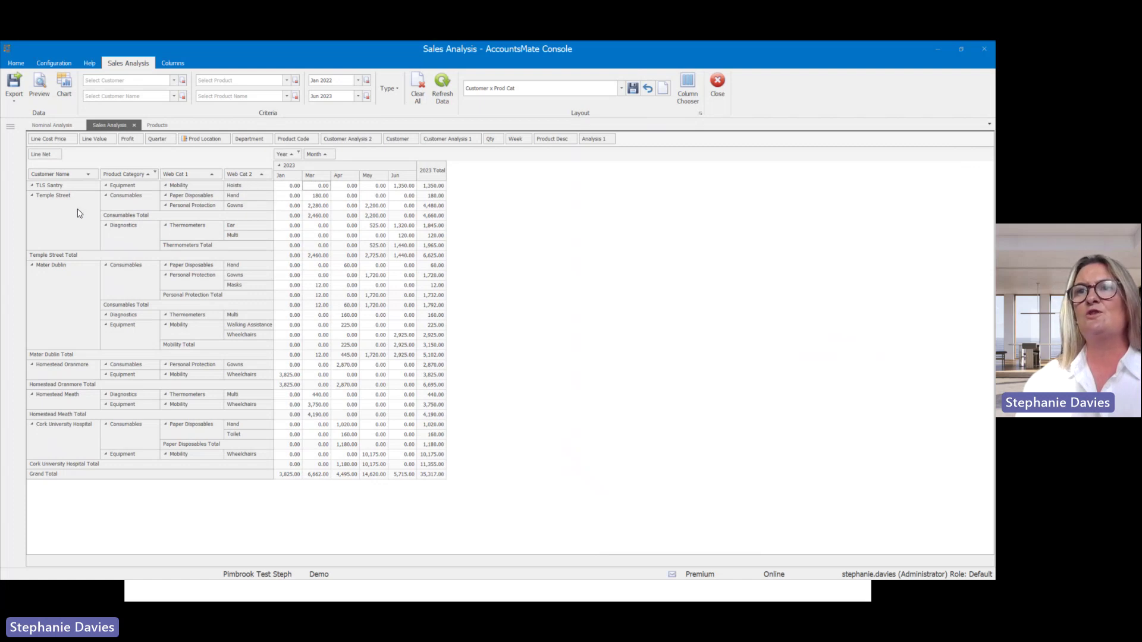
Collapse the Consumables and Diagnostics product categories under Temple Street to show only their category figures.
{"action": "left_click", "coordinate": [108, 199]}
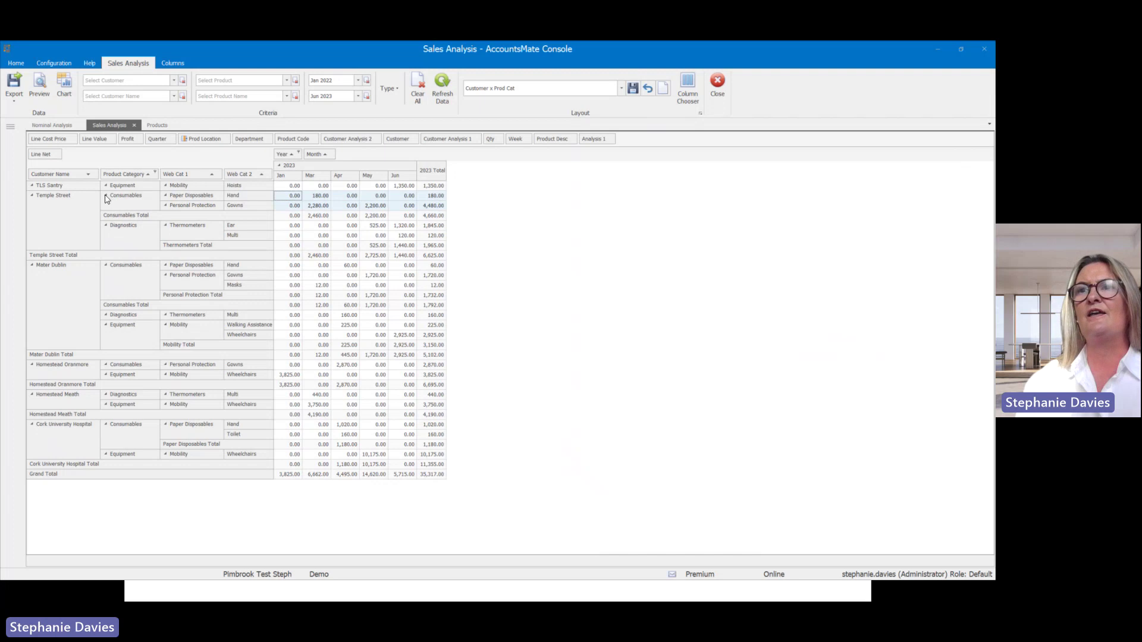
{"action": "left_click", "coordinate": [107, 197]}
{"action": "left_click", "coordinate": [107, 207]}
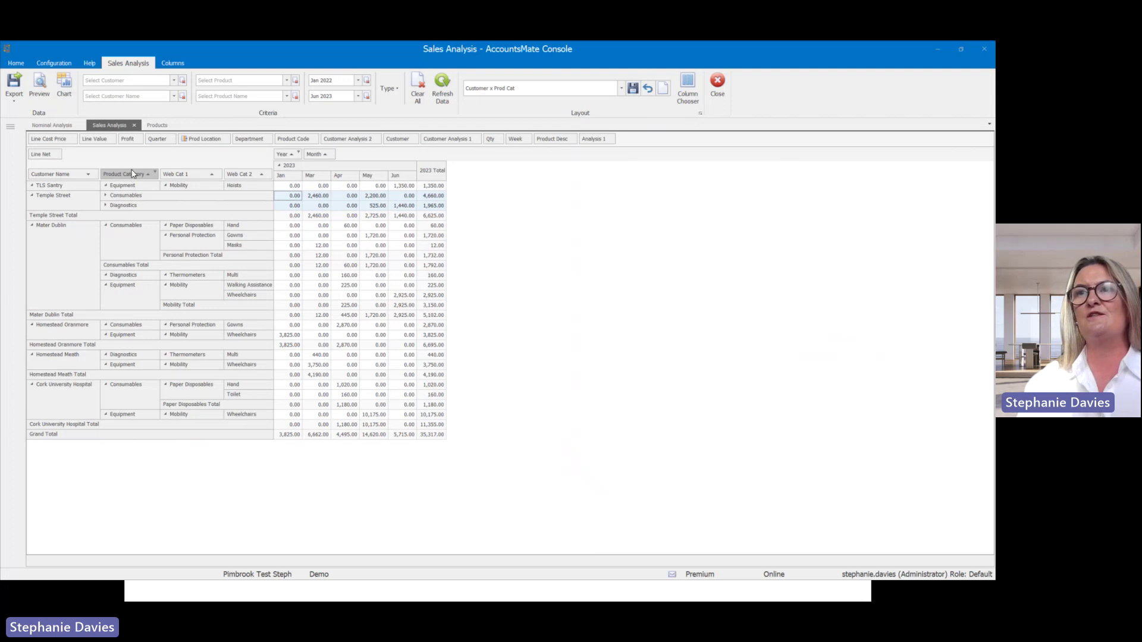
Remove Customer Name from the rows to the filter fields and put Customer Analysis 2 before Product Category.
{"action": "left_click_drag", "start_coordinate": [50, 176], "coordinate": [644, 141]}
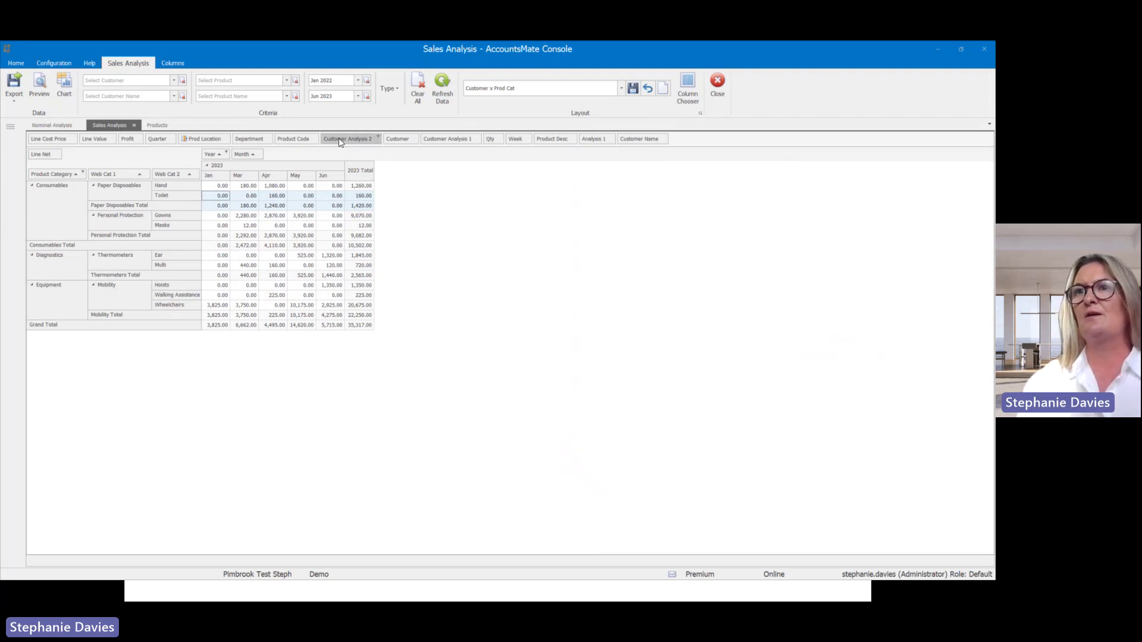
{"action": "left_click_drag", "start_coordinate": [341, 141], "coordinate": [33, 178]}
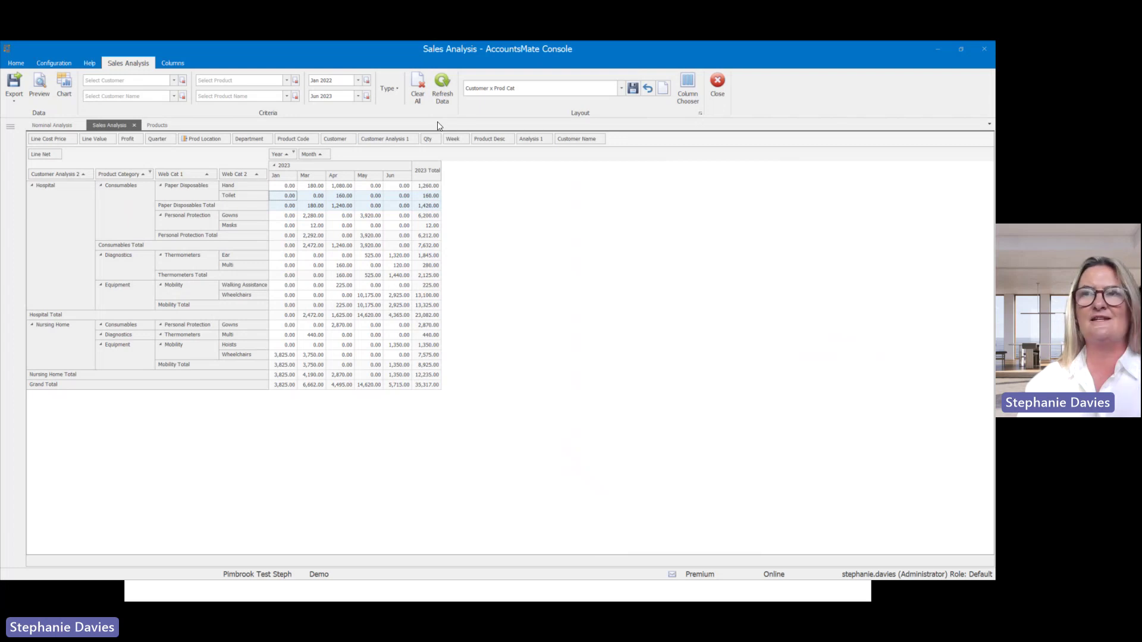
Revisit the Nominal Analysis, Sales Analysis and Products views, and advance the presentation slideshow past the Demo slide.
{"action": "left_click", "coordinate": [52, 126]}
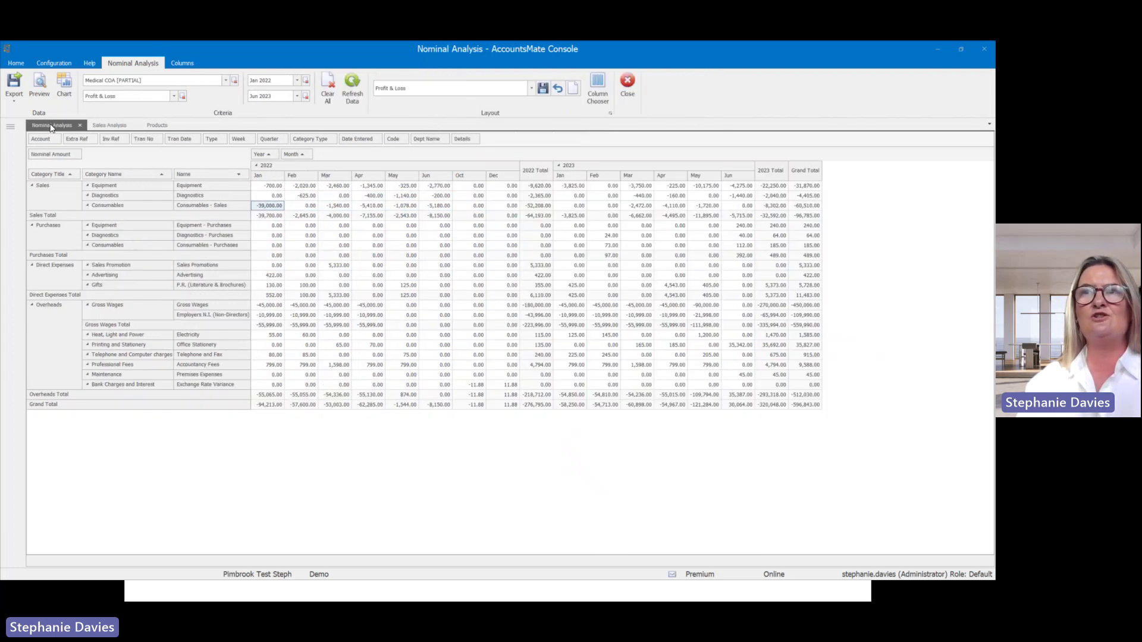
{"action": "left_click", "coordinate": [96, 126]}
{"action": "left_click", "coordinate": [152, 128]}
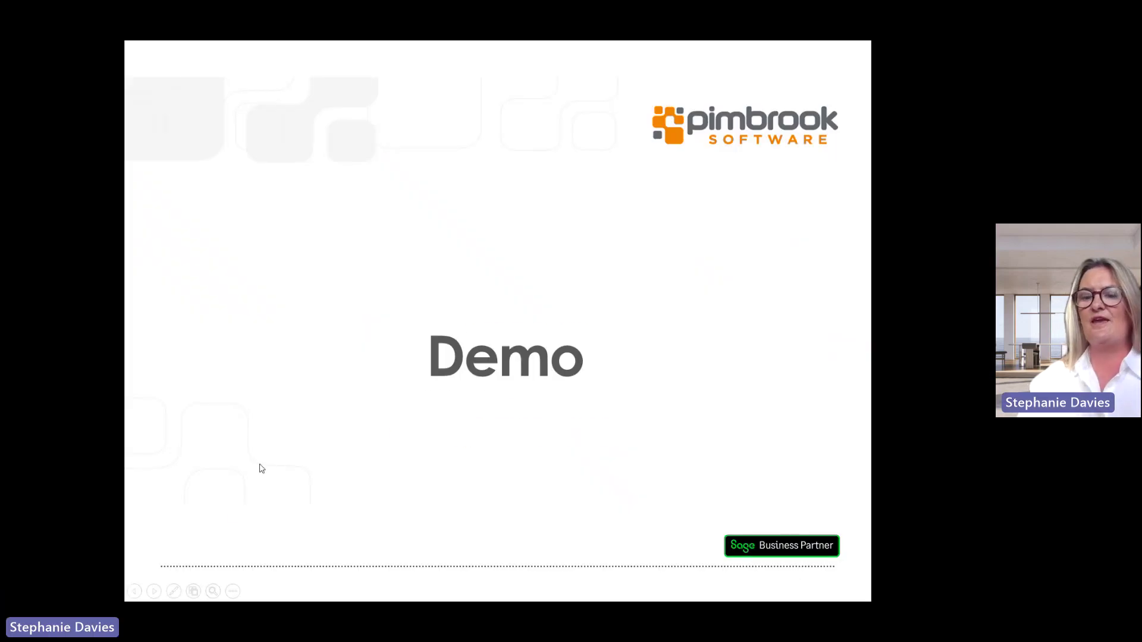
{"action": "key", "text": "Right"}
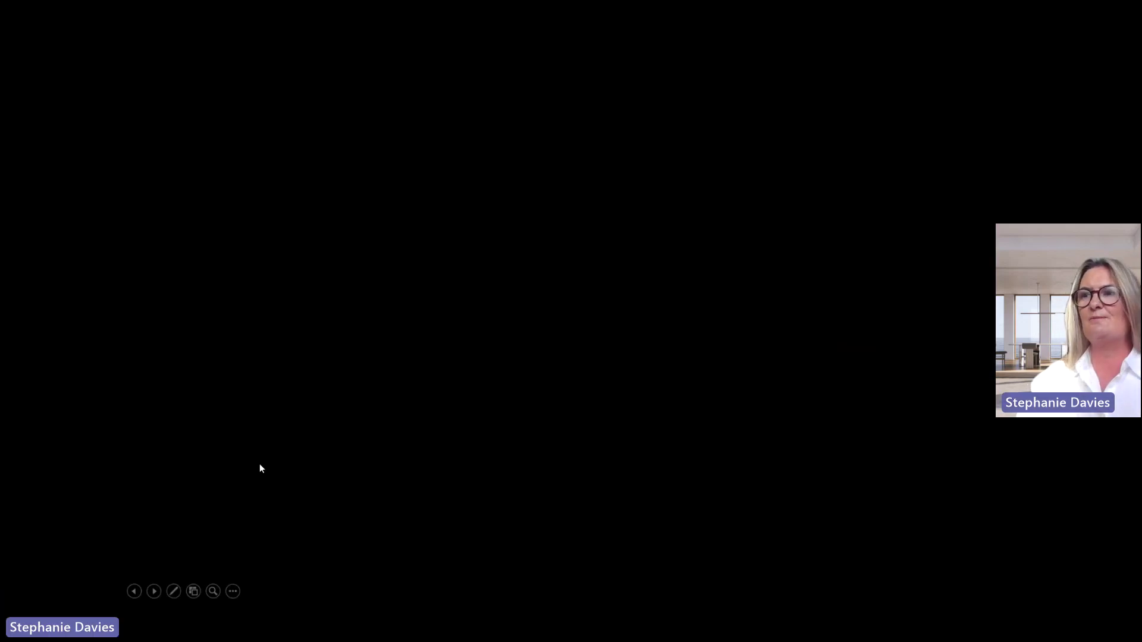